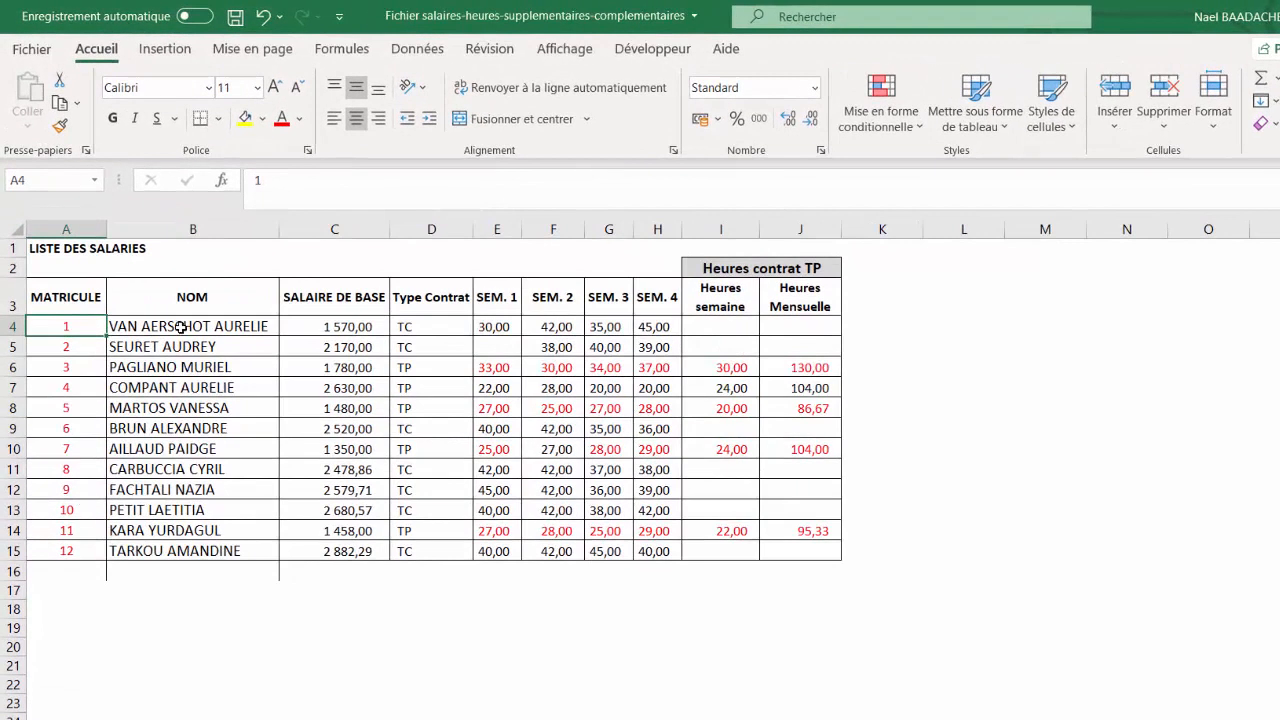
Step: Examine the employee list's name, base salary, contract type and SEM. 1 hours columns, comparing TC and TP contracts
left_click(181, 326)
left_click(341, 327)
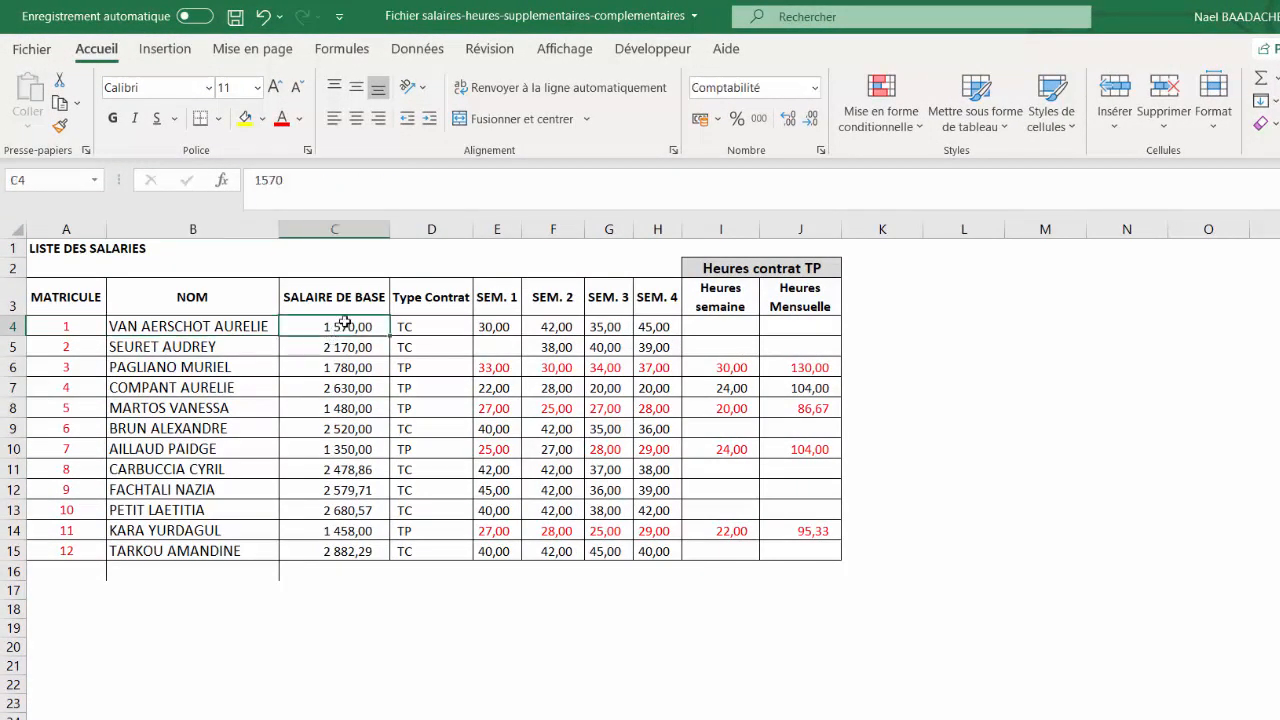
left_click(413, 328)
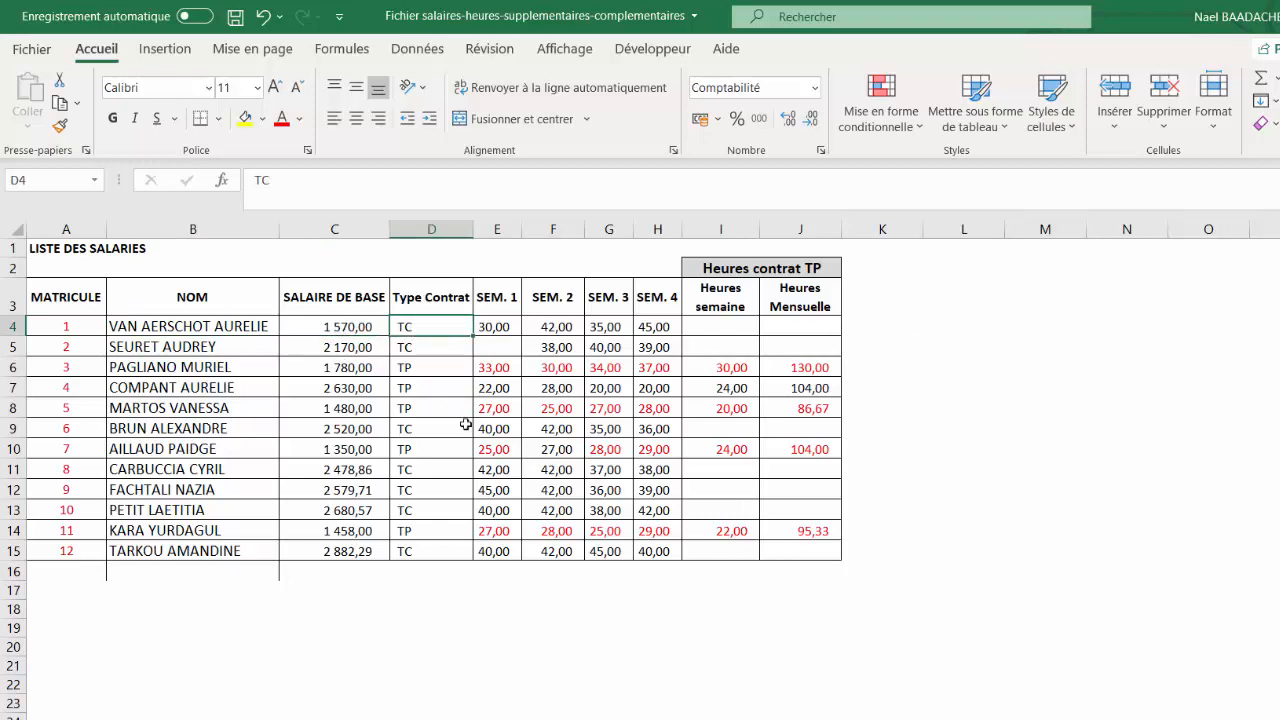
left_click(422, 369)
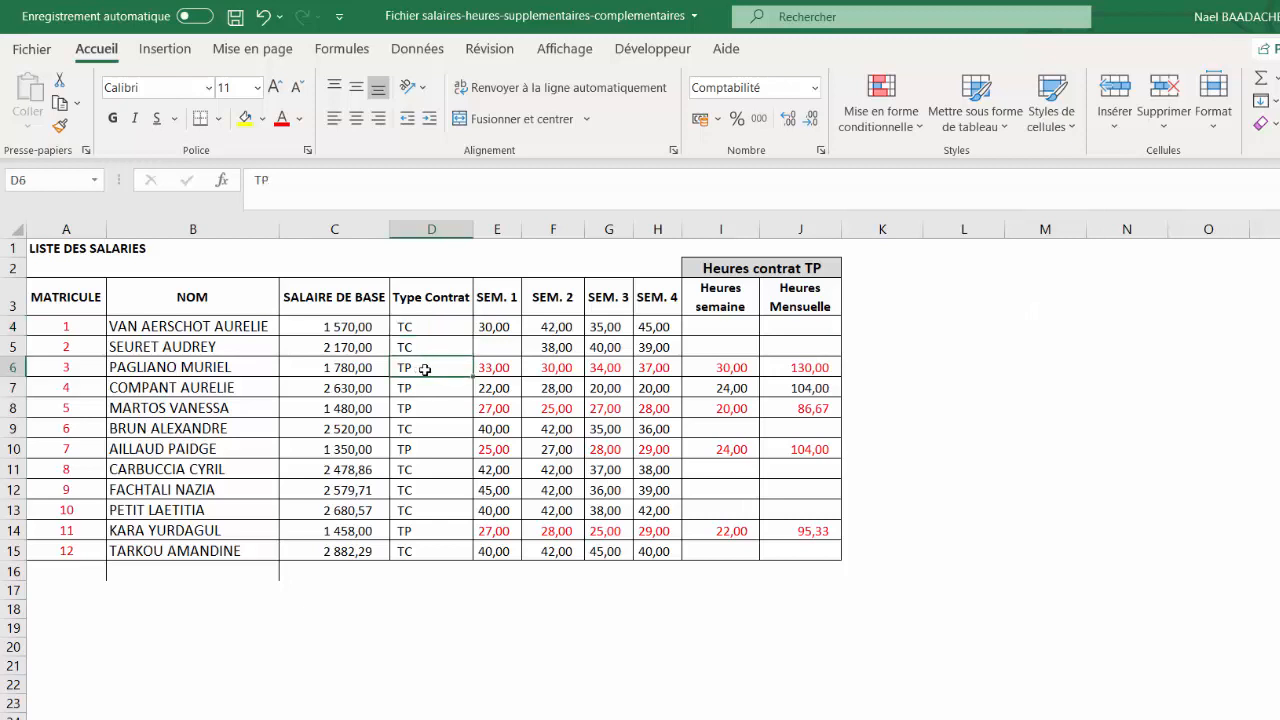
mouse_move(494, 322)
left_mouse_down()
mouse_move(552, 331)
mouse_move(496, 345)
left_mouse_up()
left_click(496, 327)
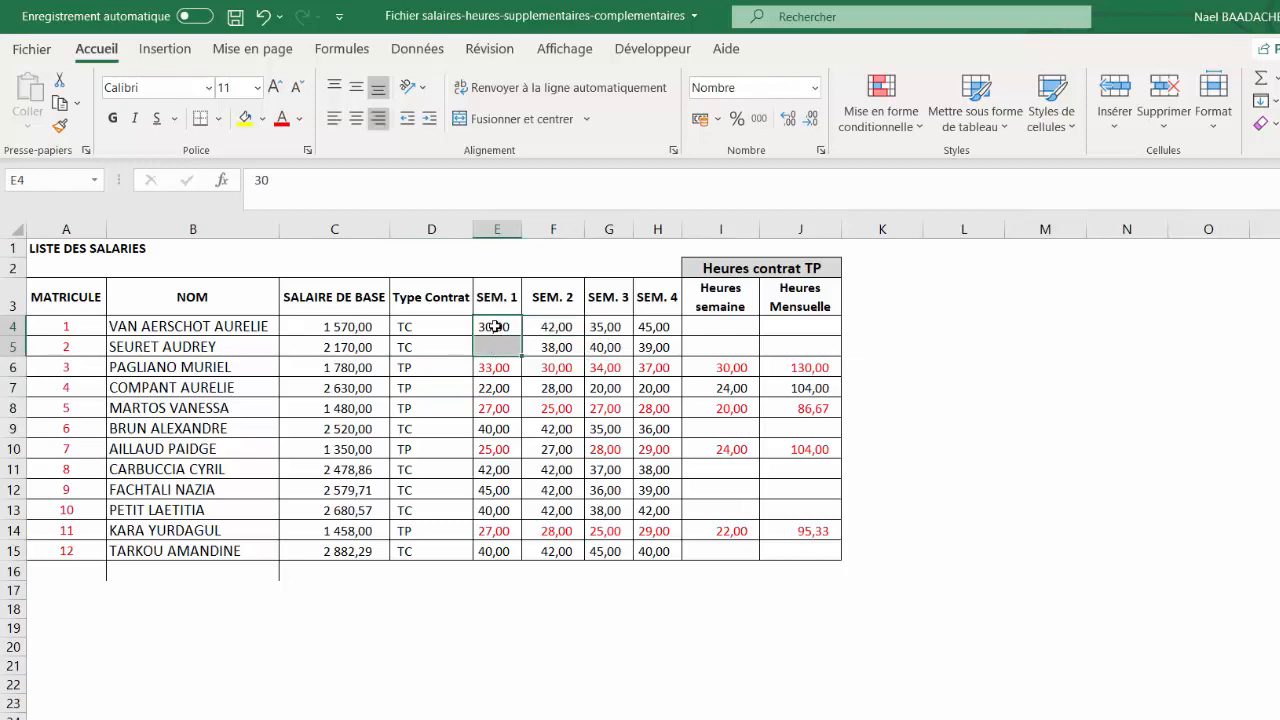
left_click(497, 327)
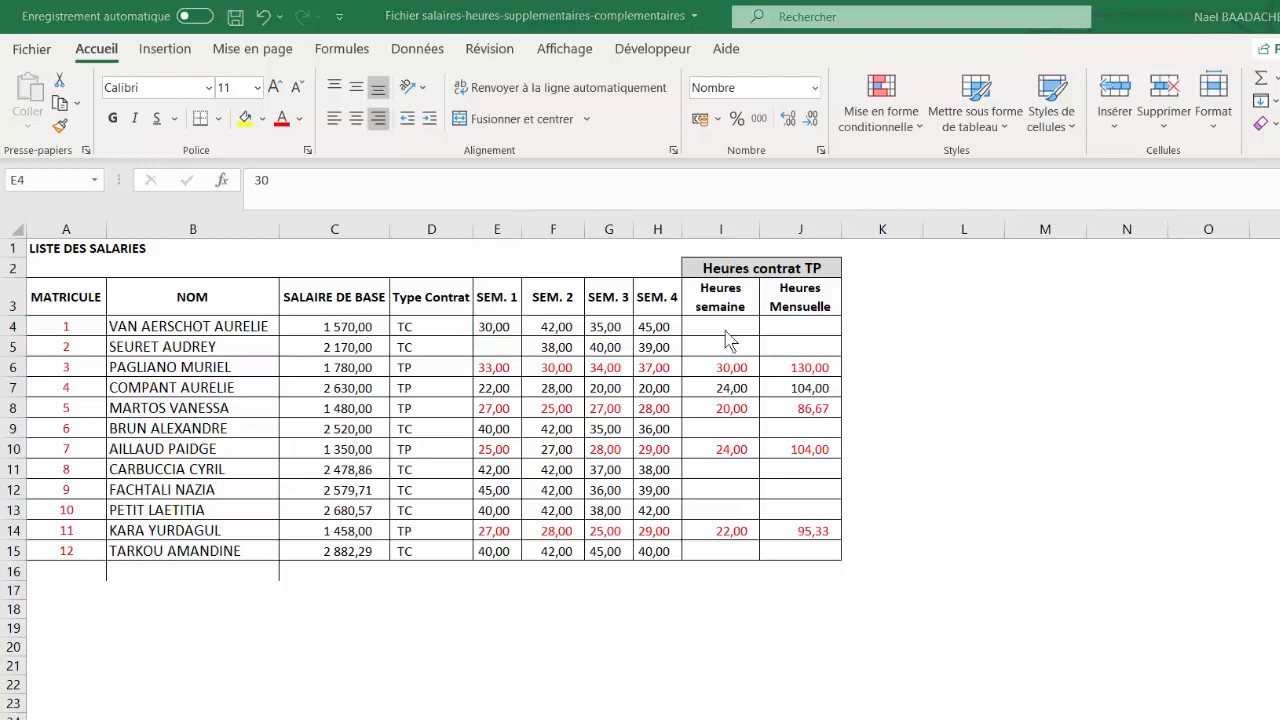
Step: Examine the weekly and monthly contract hours of the part-time employees, including the monthly hours formula in J7
left_click(729, 327)
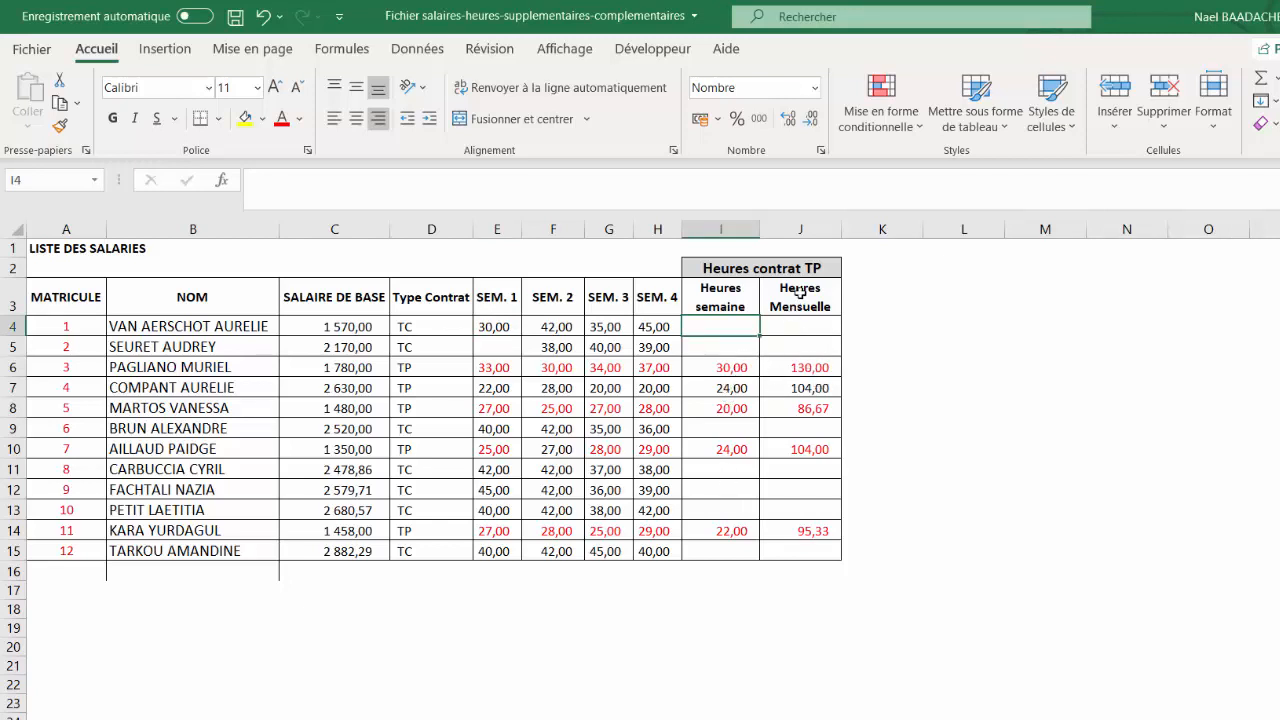
left_click(812, 369)
left_click(900, 367)
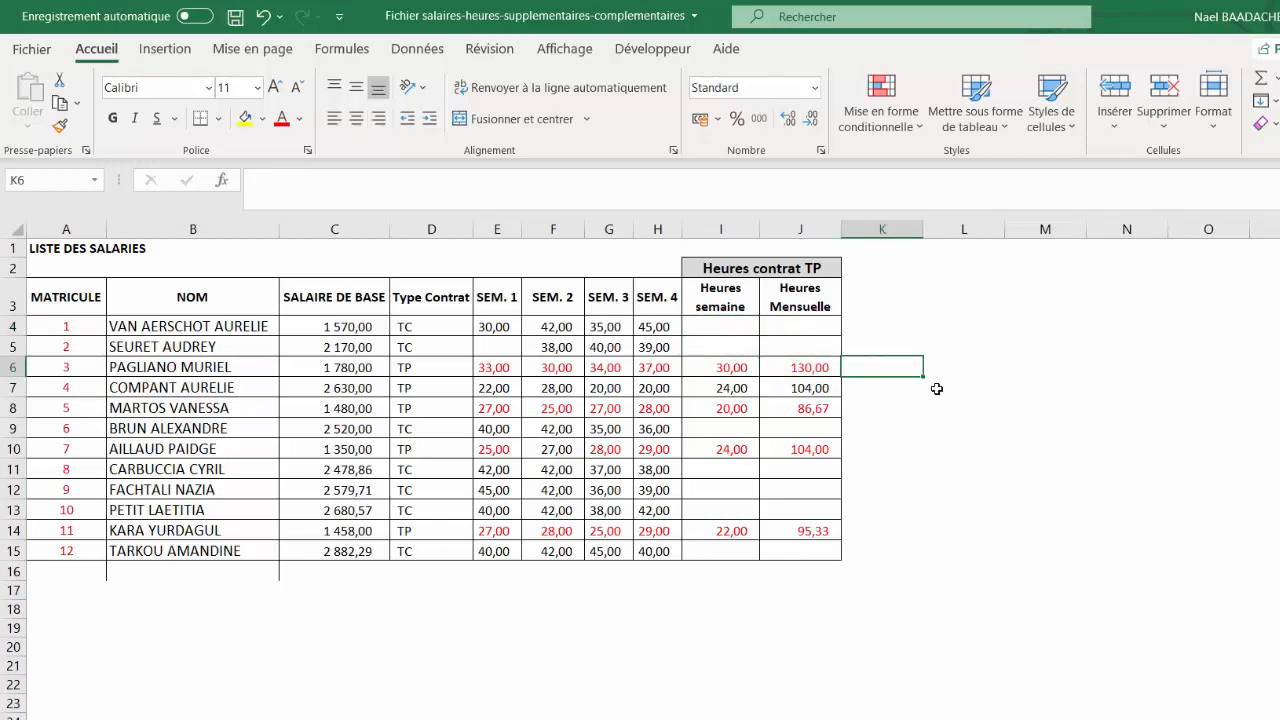
left_click(727, 367)
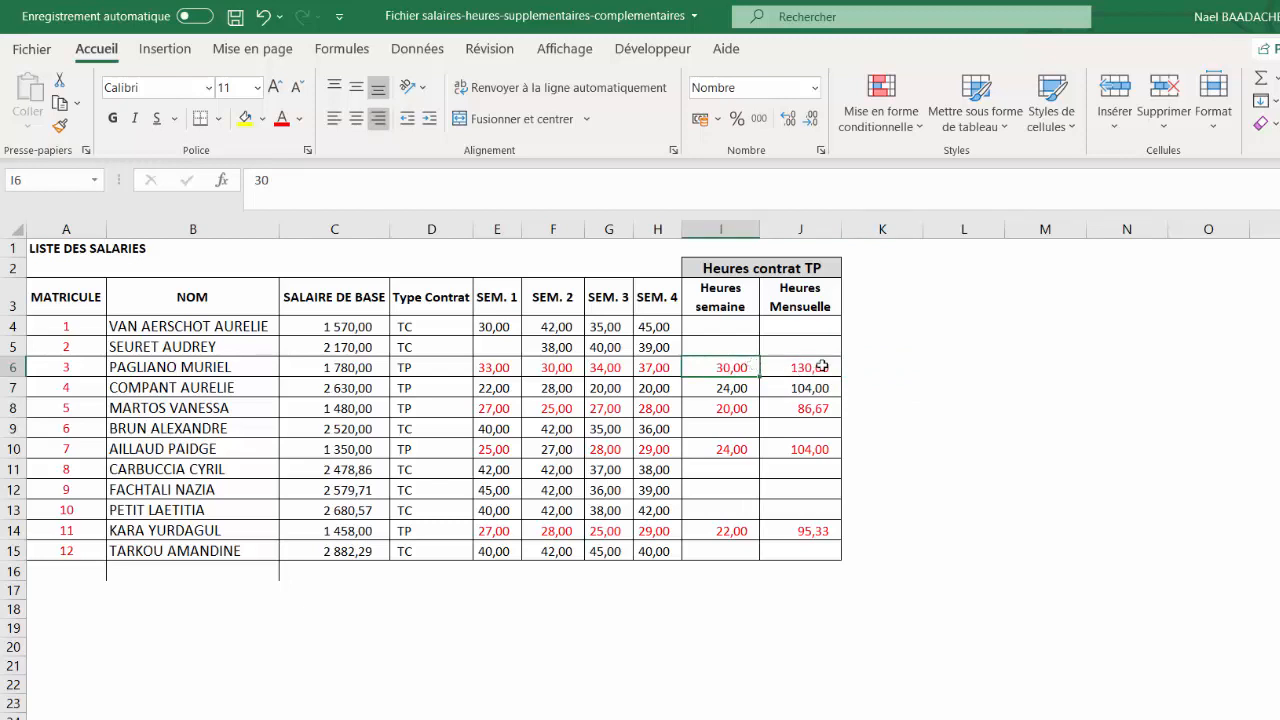
left_click(729, 390)
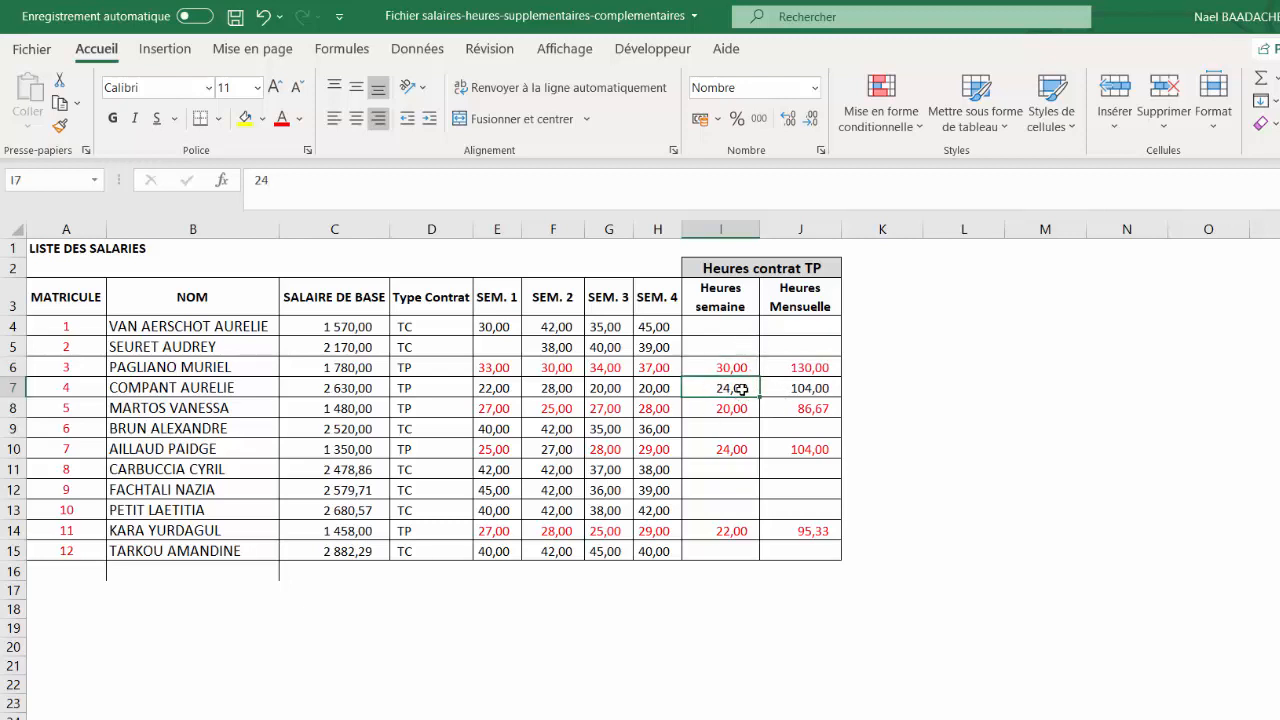
left_click(808, 389)
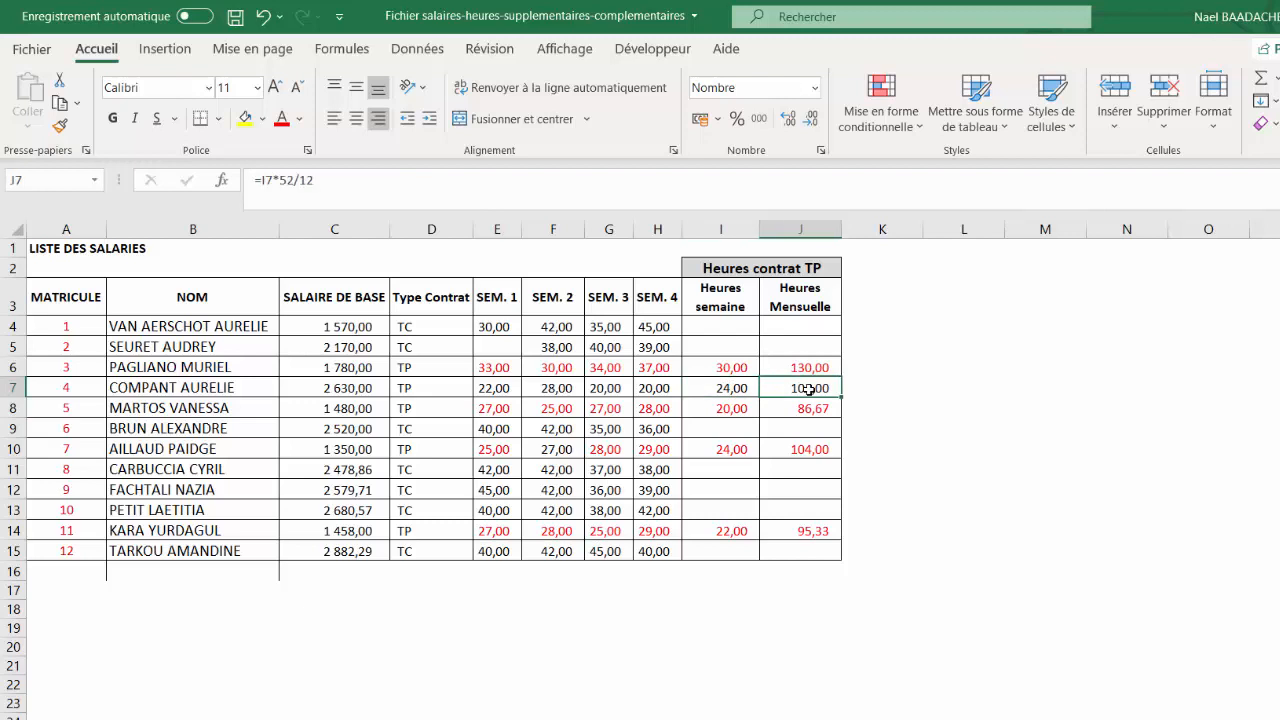
left_click(903, 388)
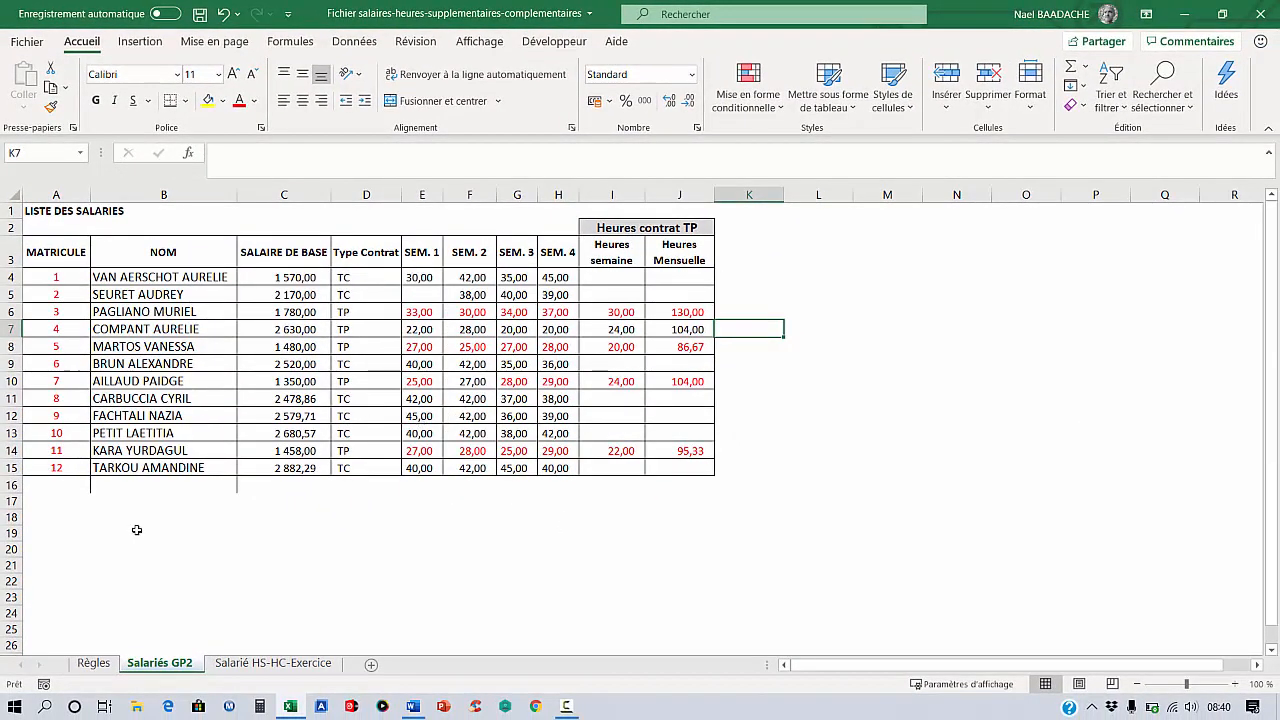
Step: On the Salarié HS-HC-Exercice sheet, inspect the list of choices for MATRICULE and the lookup formula behind NOM
left_click(256, 664)
left_click(185, 217)
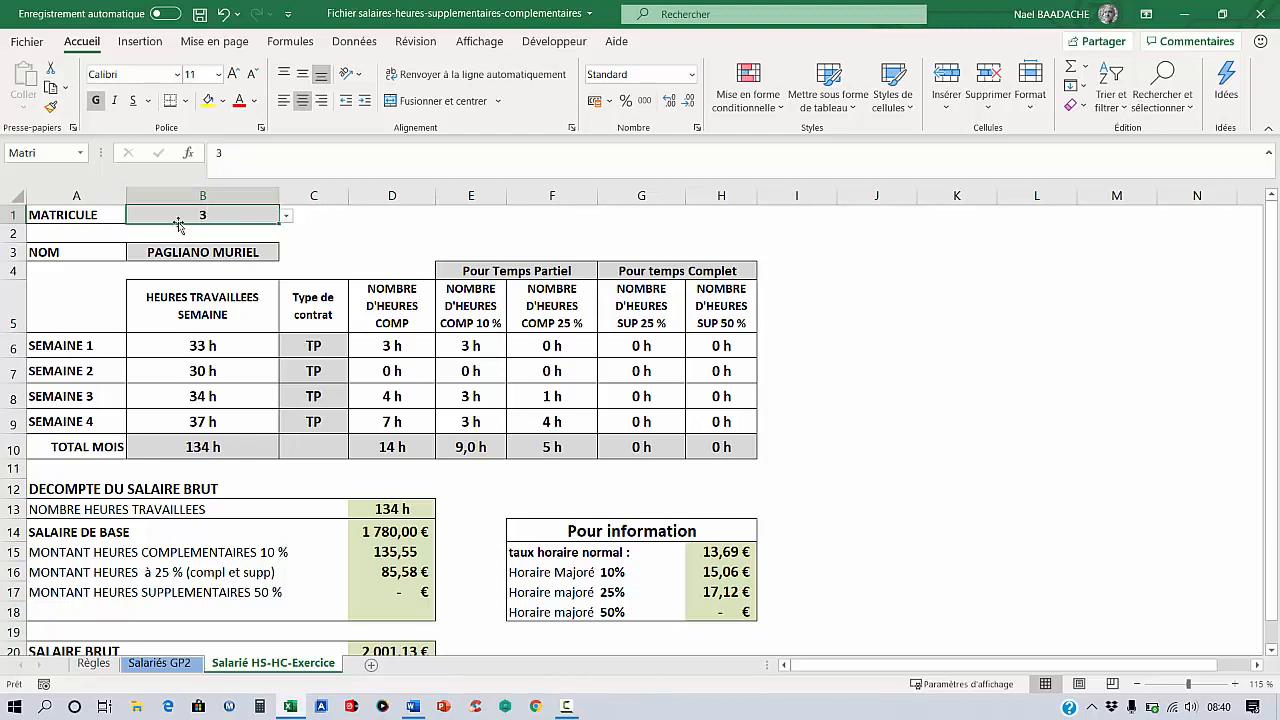
left_click(287, 217)
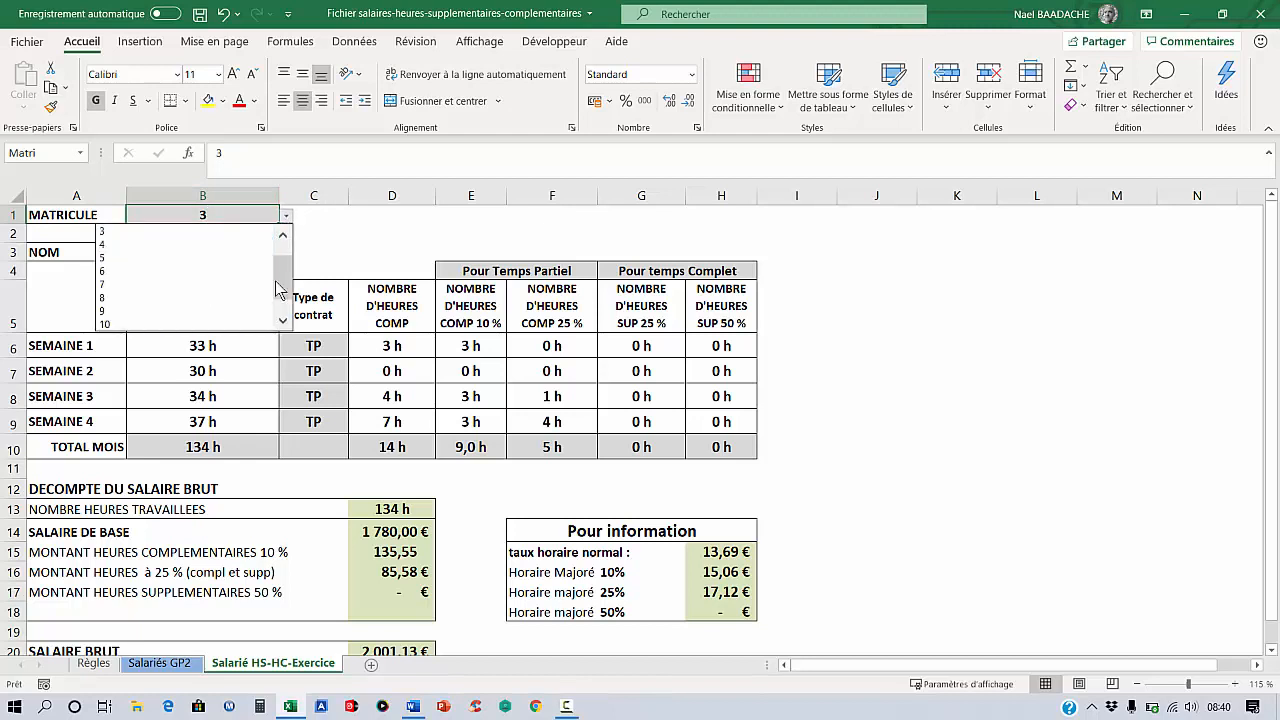
key("Escape")
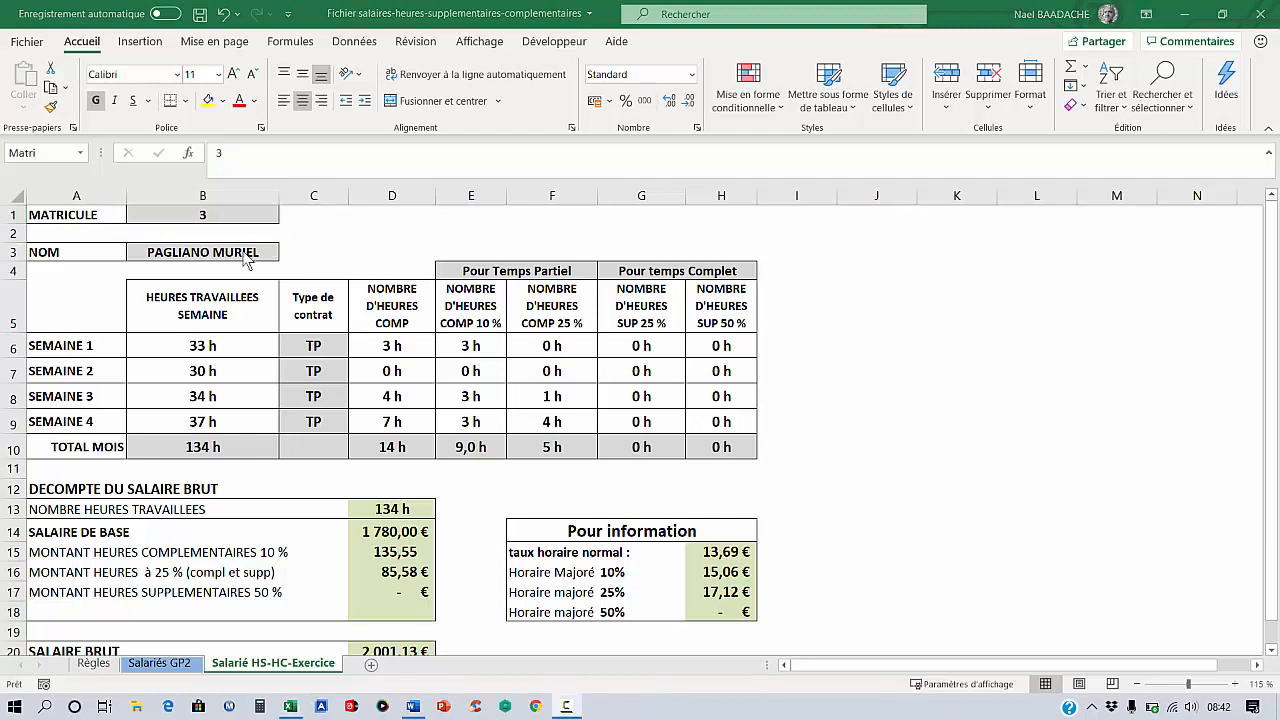
left_click(241, 252)
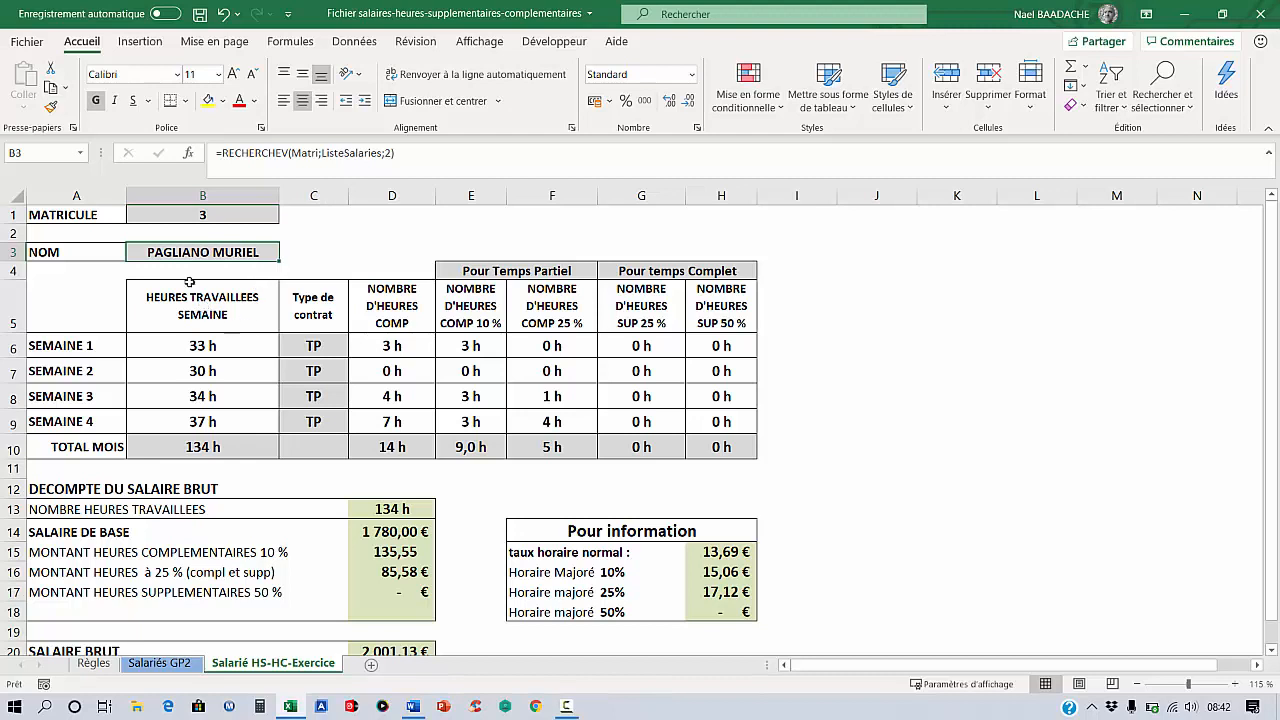
left_click(210, 216)
left_click(287, 216)
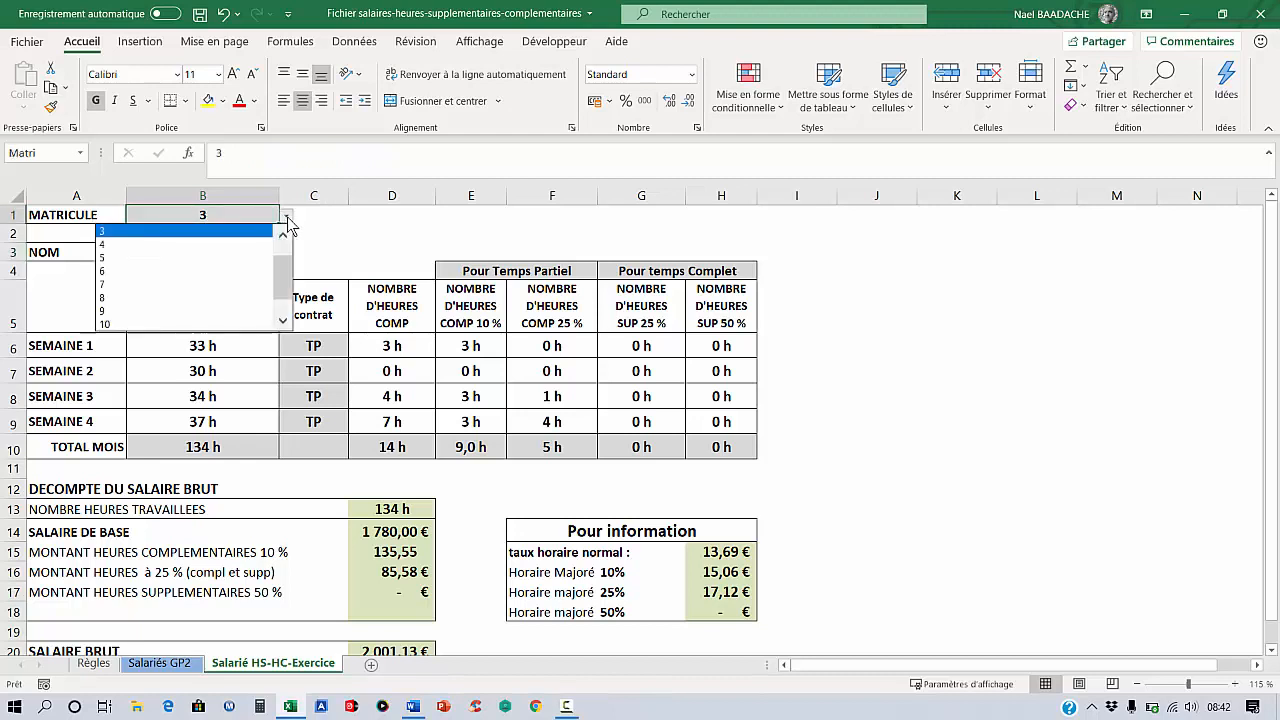
key("Escape")
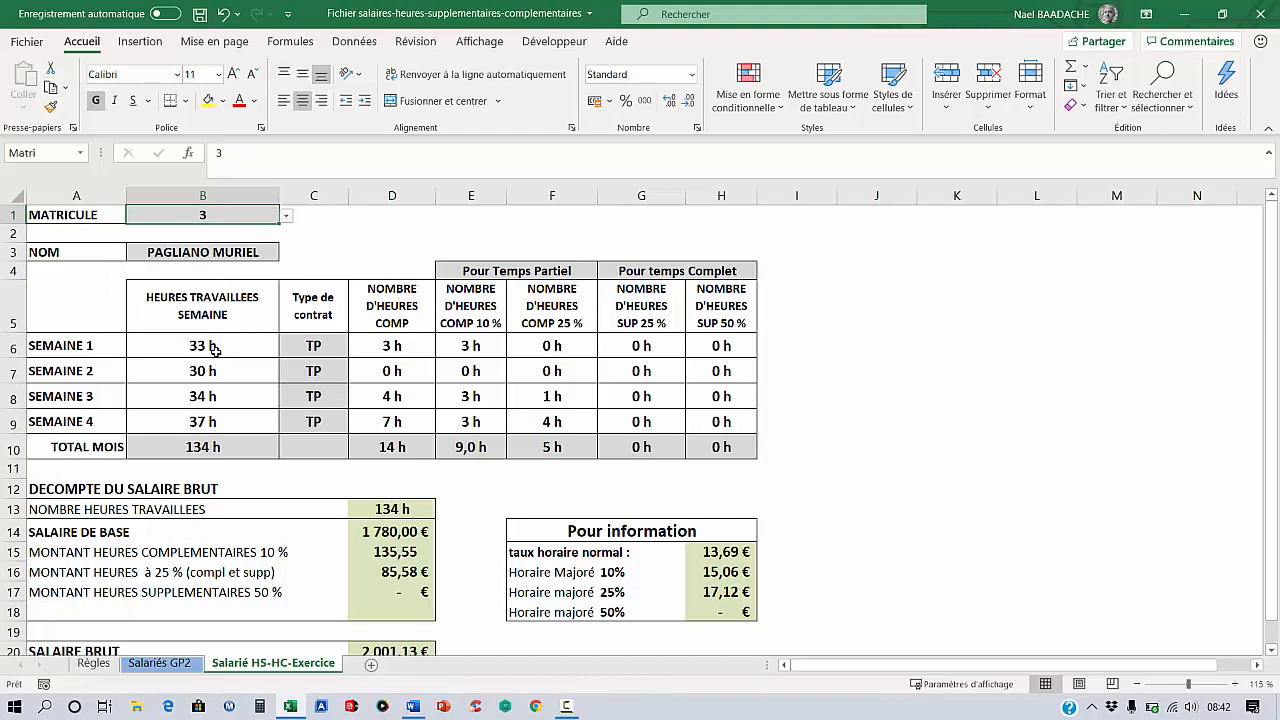
Step: Inspect the formulas for the weekly hours worked, the contract type and the week 1 complementary hours
left_click_drag(214, 350, 206, 425)
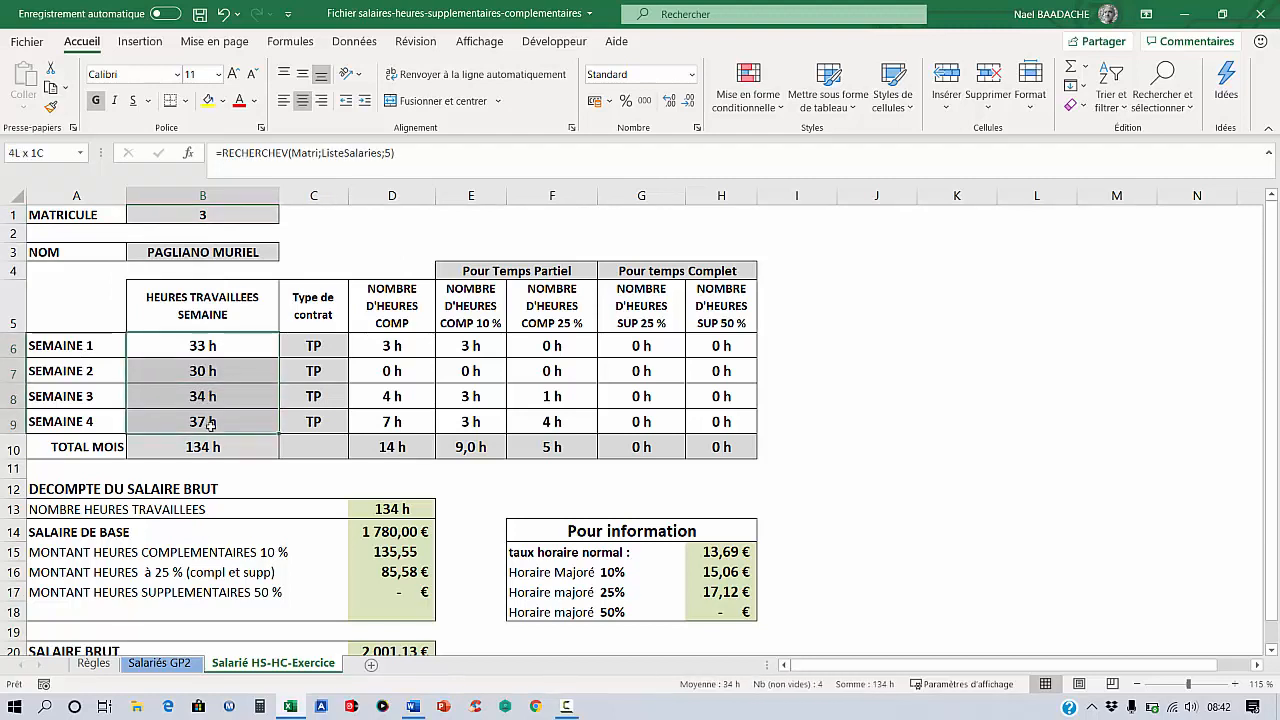
left_click(197, 347)
left_click(193, 424)
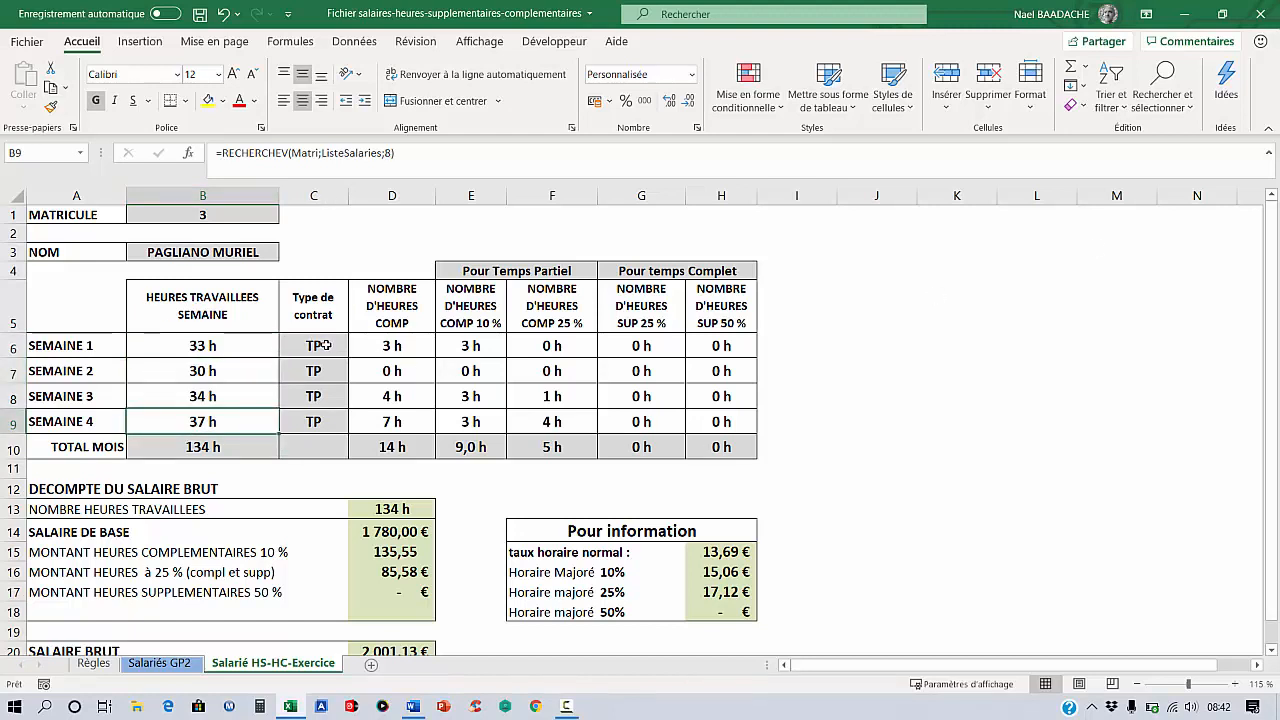
left_click_drag(316, 345, 316, 421)
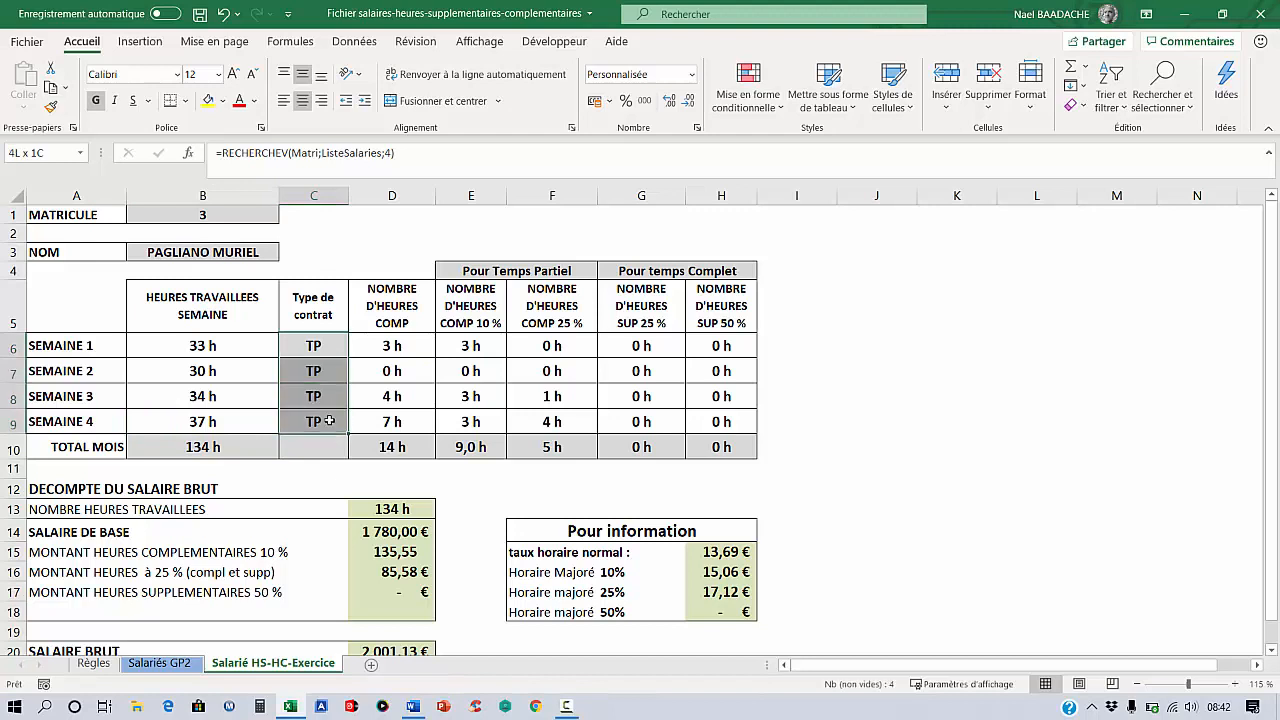
left_click(393, 345)
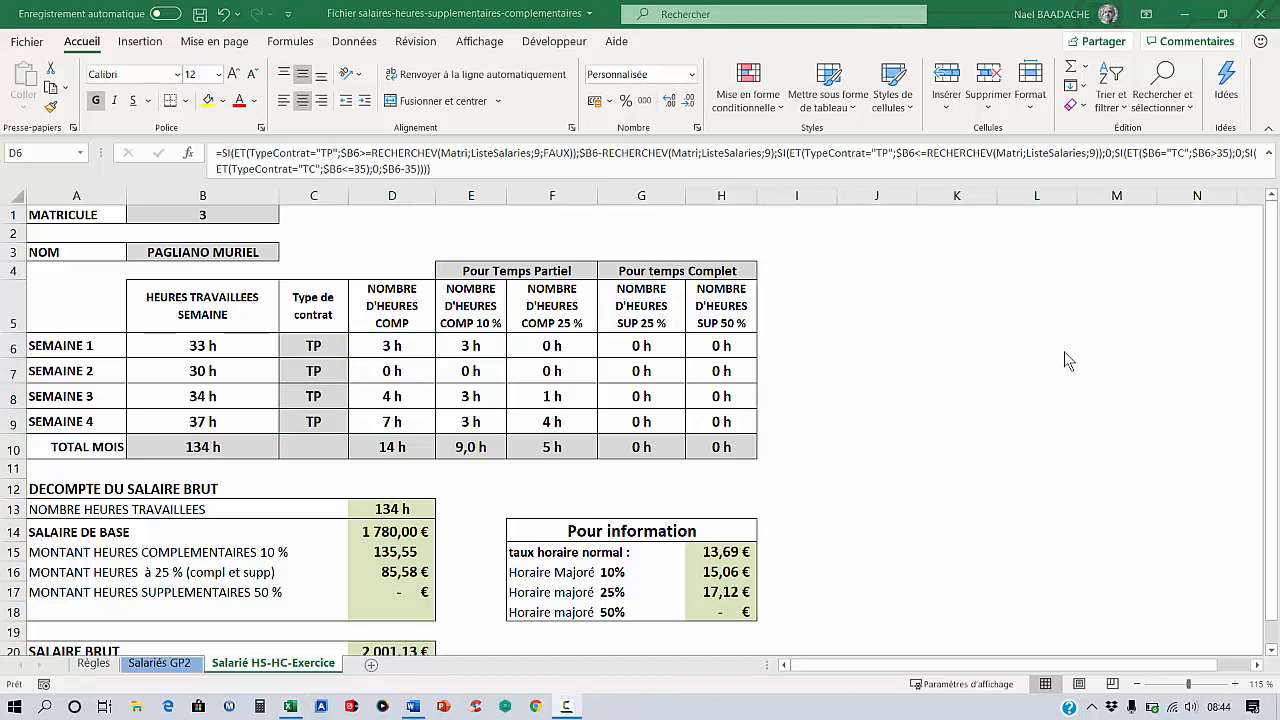
Step: Choose matricule 1 to display that employee's sheet, and review the name, weekly hours worked and contract type
left_click(243, 214)
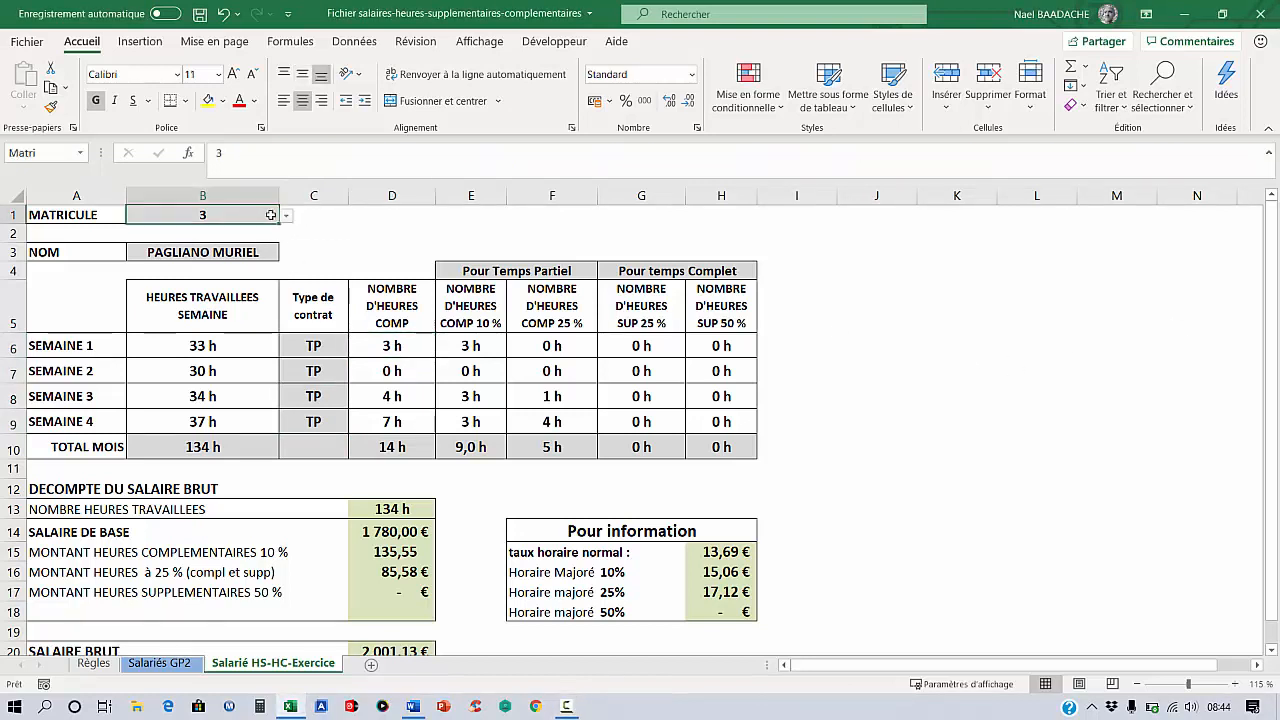
left_click(286, 216)
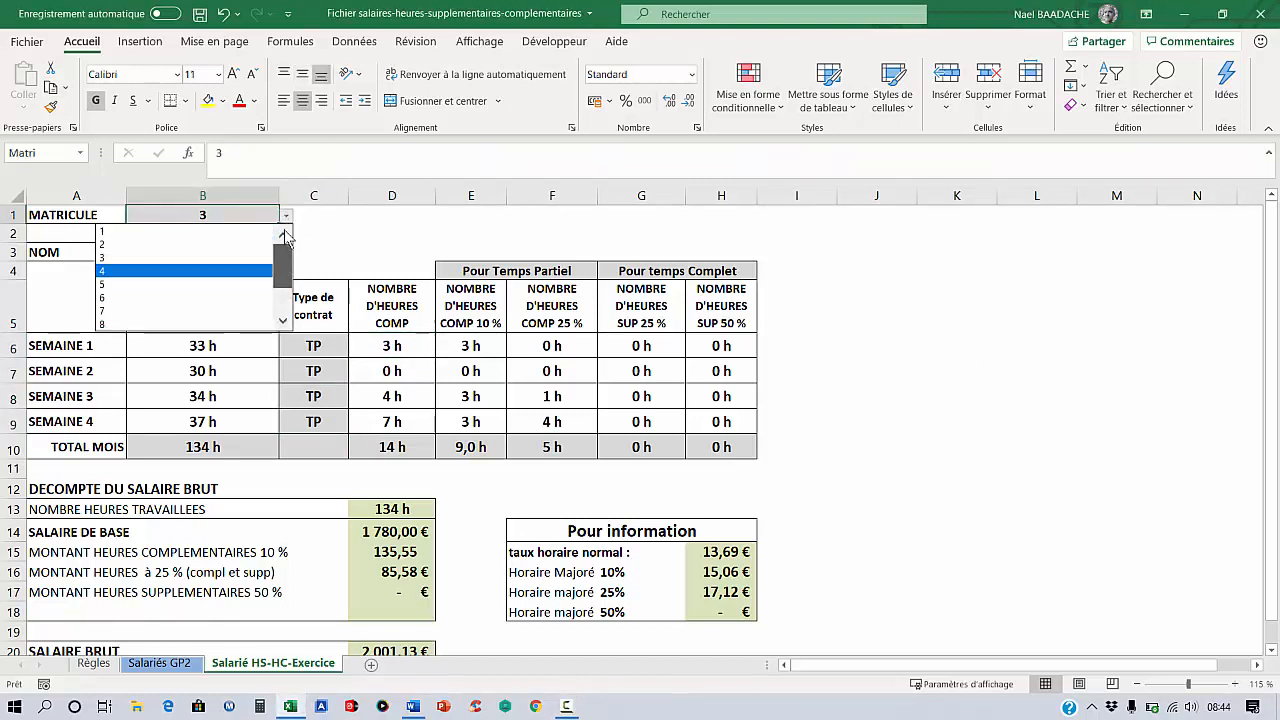
left_click(181, 232)
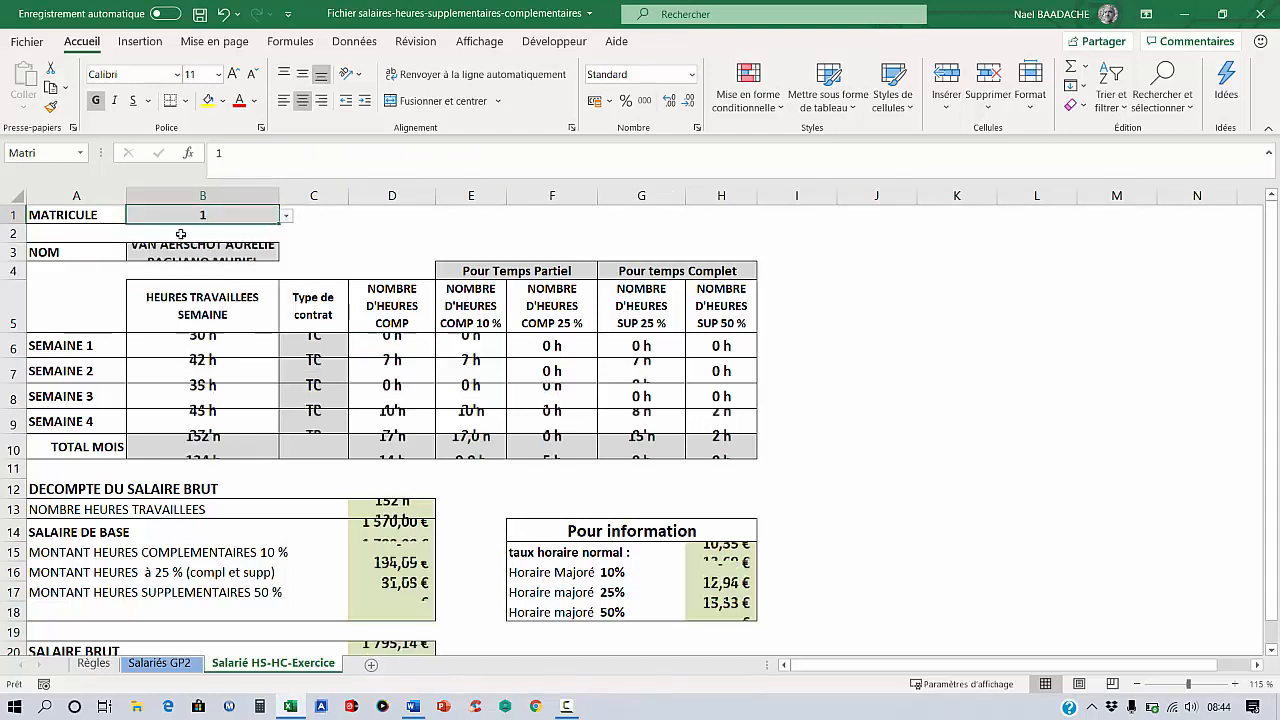
left_click(189, 253)
left_click_drag(203, 346, 199, 425)
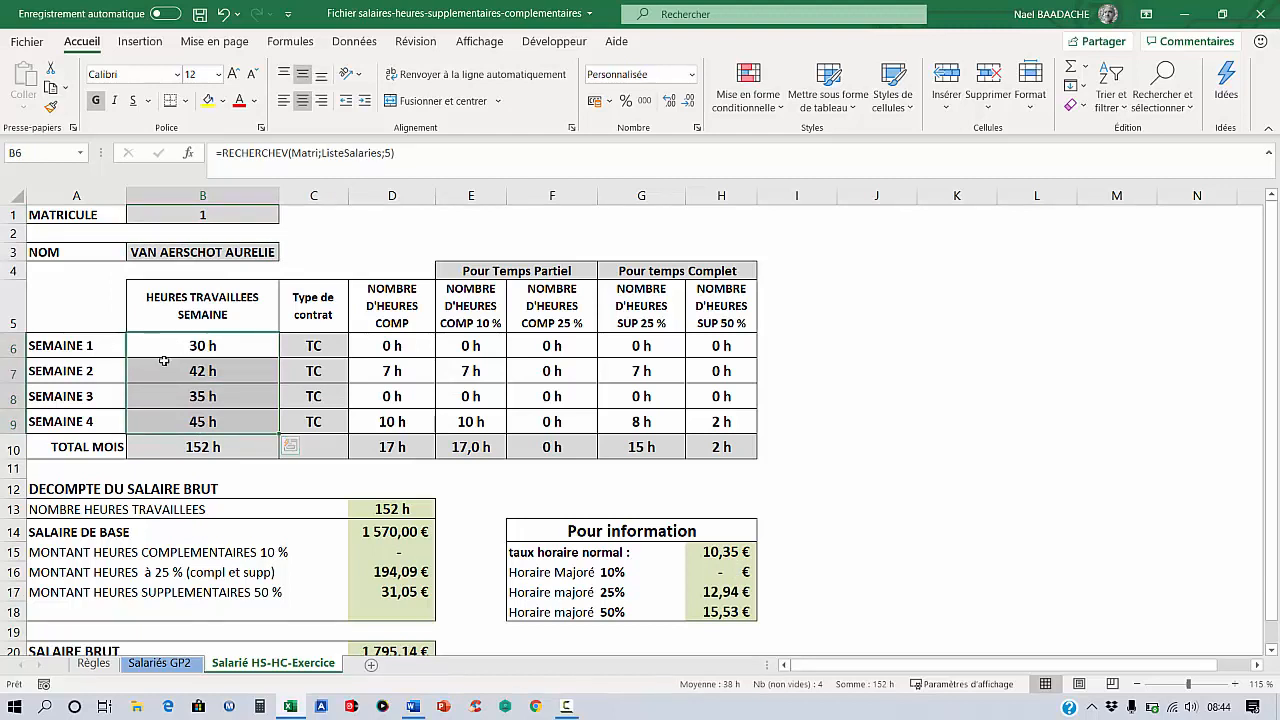
left_click(305, 346)
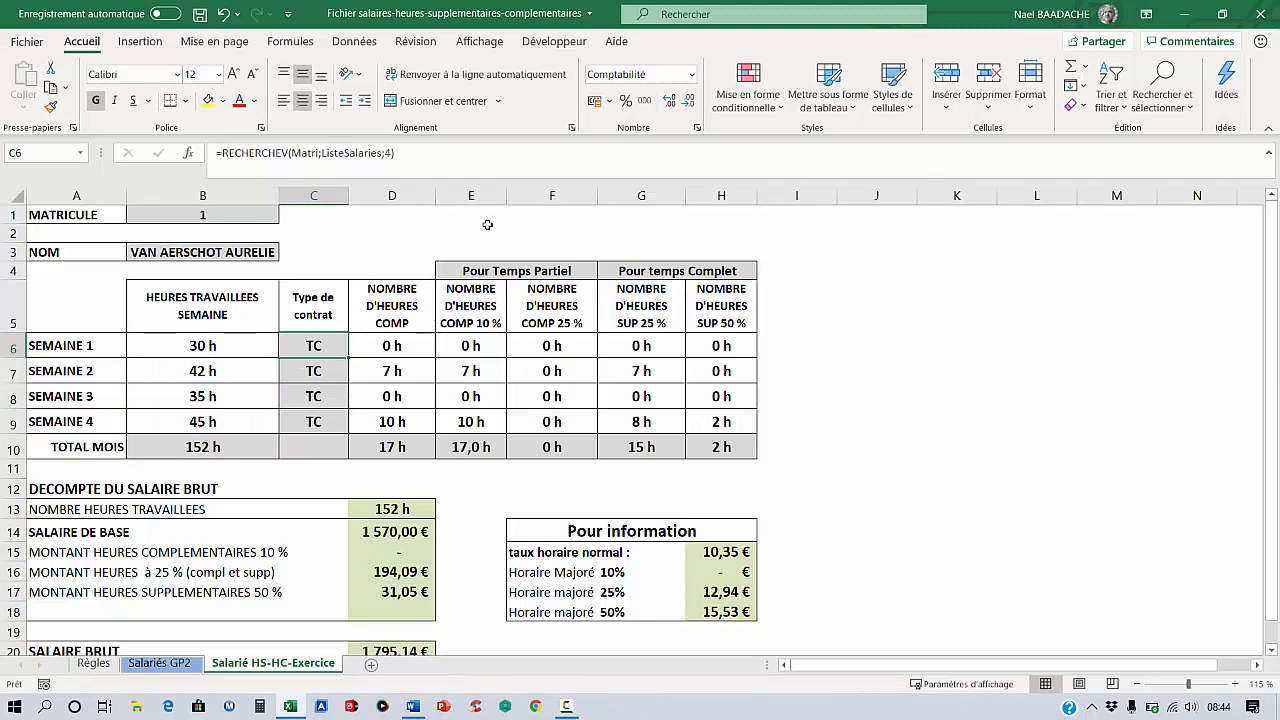
Step: Compare the Pour Temps Partiel and Pour temps Complet columns with the contract type, checking the 25 % overtime formula for week 2
left_click_drag(471, 195, 556, 195)
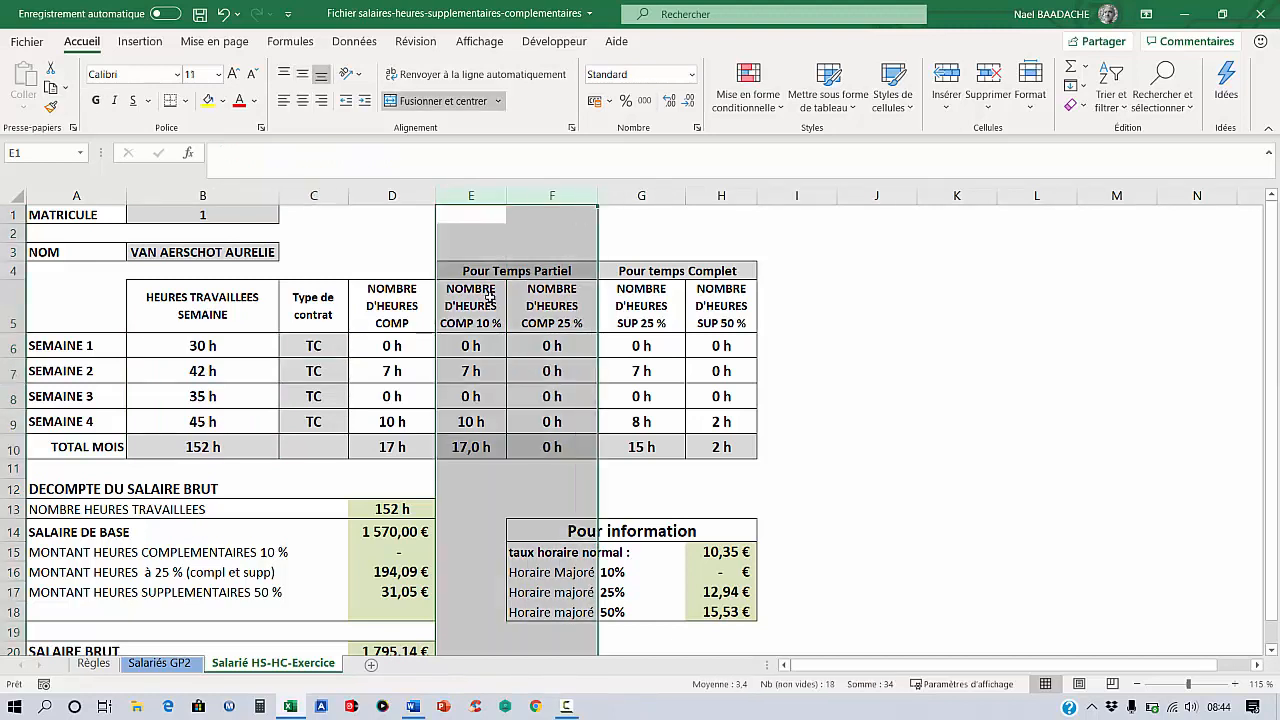
left_click(489, 295)
left_click(473, 270)
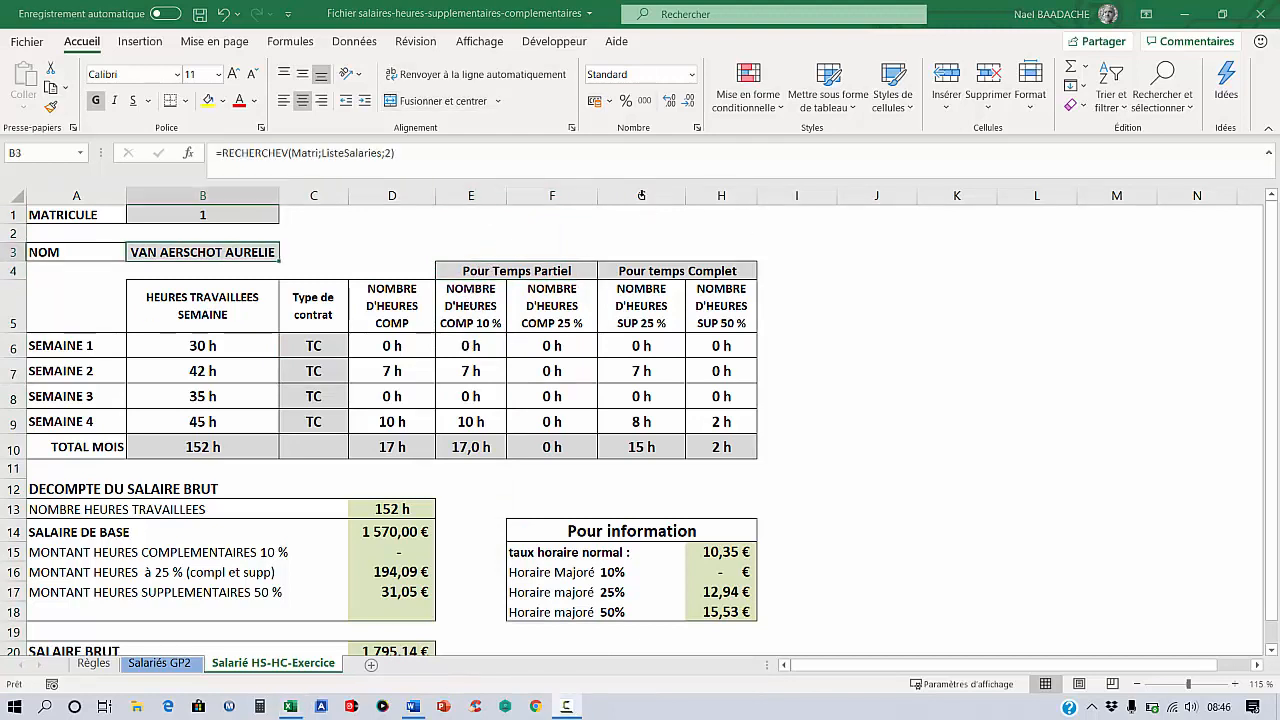
left_click_drag(641, 195, 715, 196)
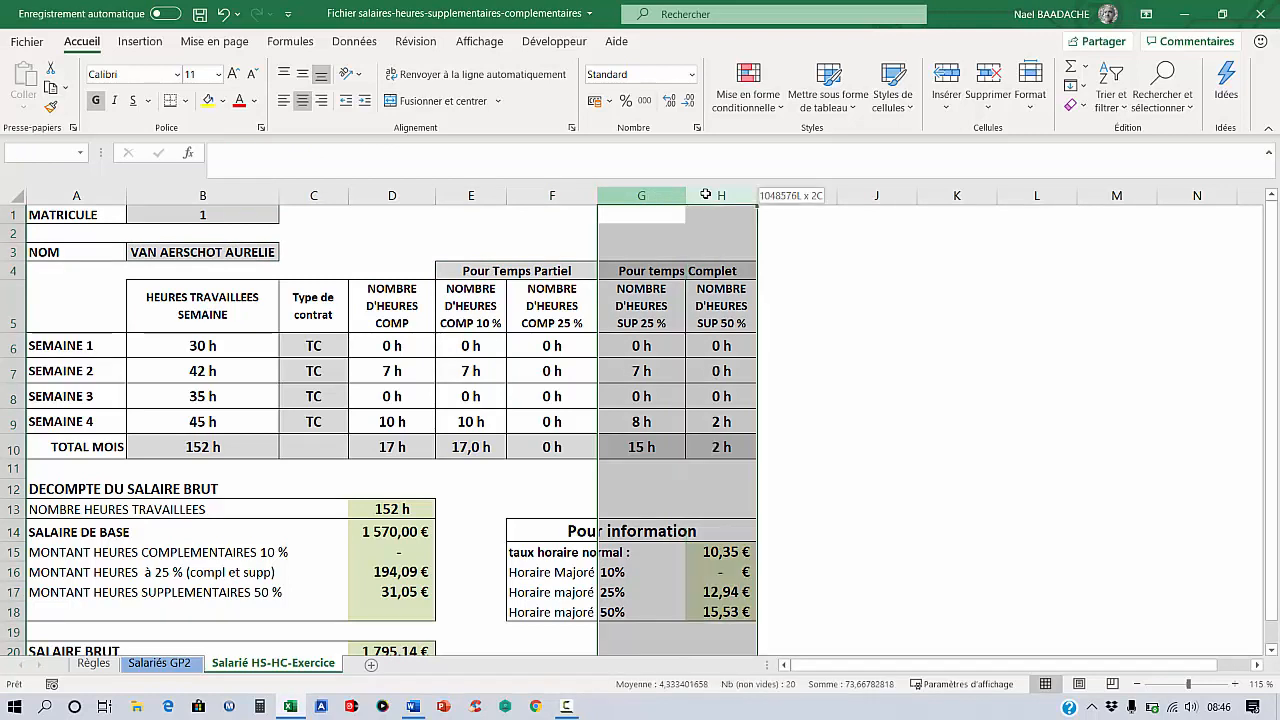
left_click(659, 374)
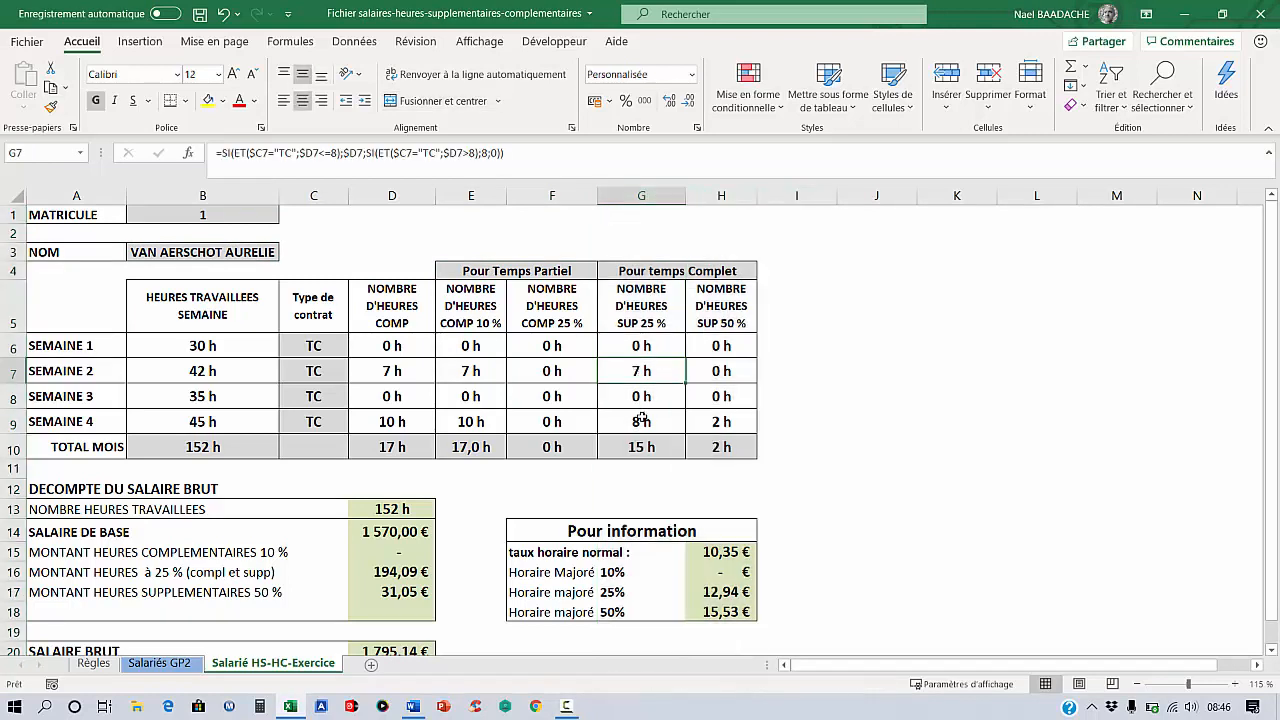
left_click(302, 352)
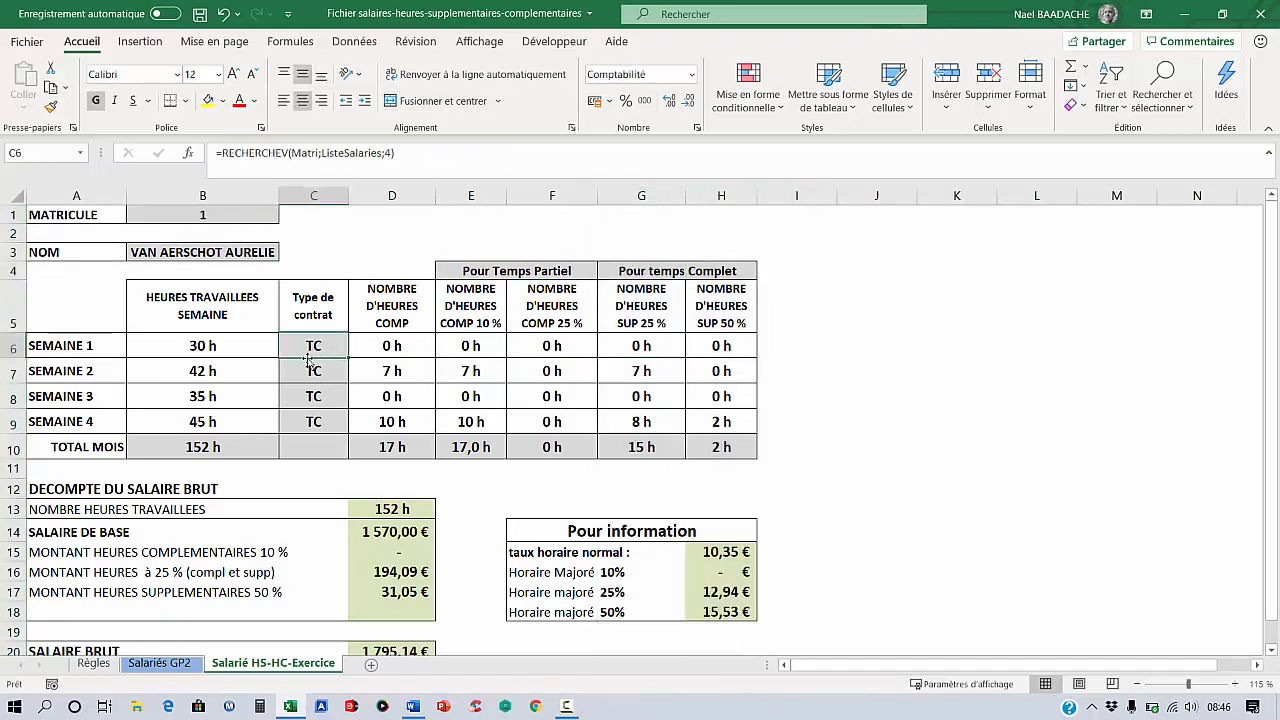
Step: Set MATRICULE to 3 and check the contract type for week 1
left_click(226, 220)
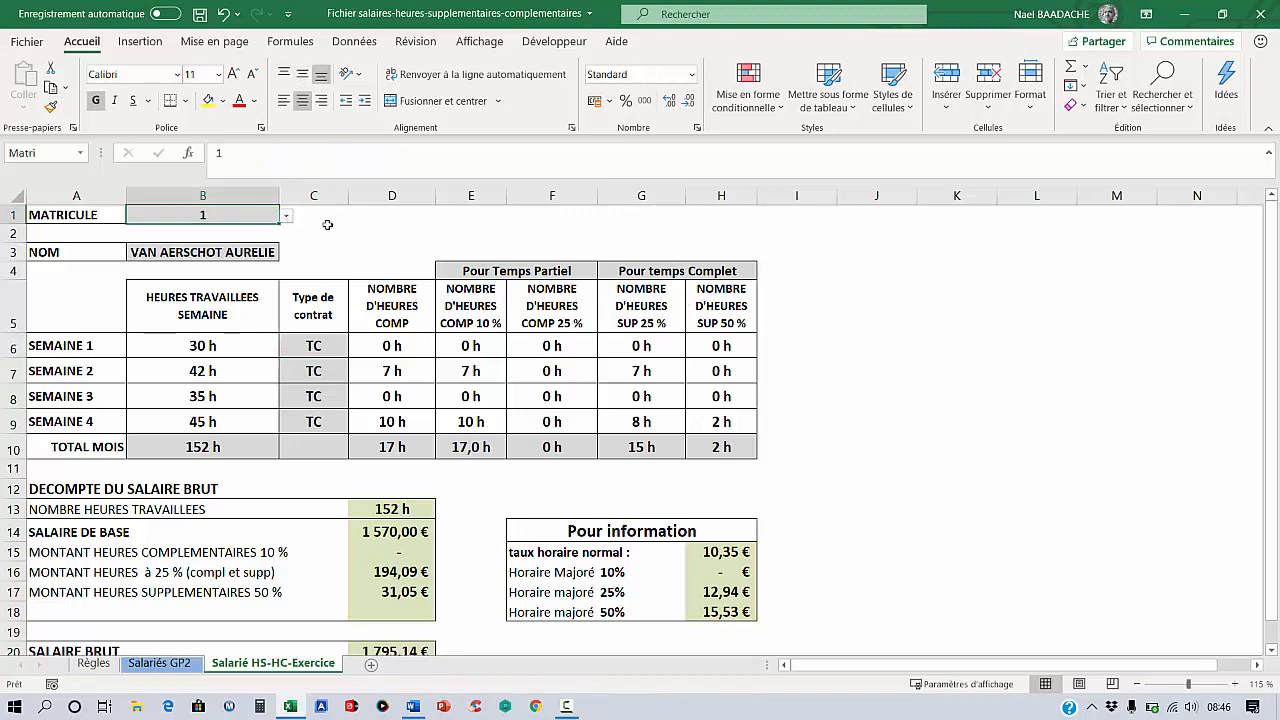
left_click(286, 218)
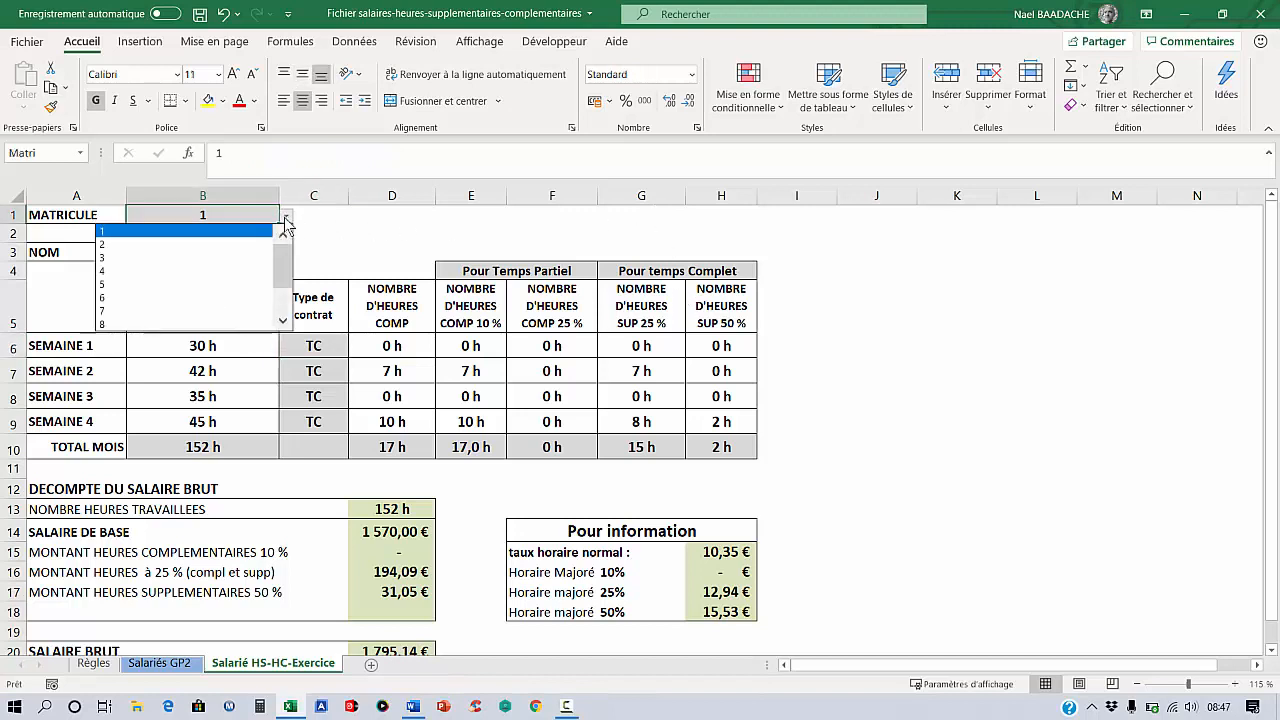
left_click(167, 258)
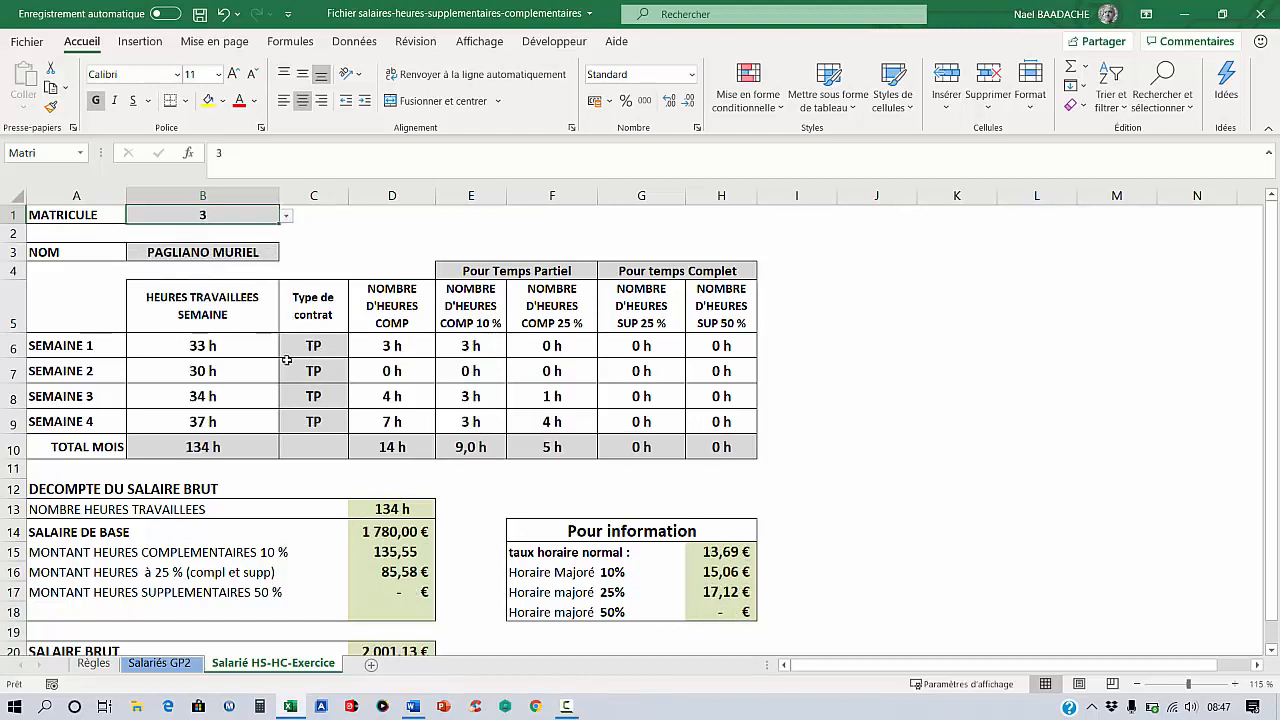
left_click(325, 351)
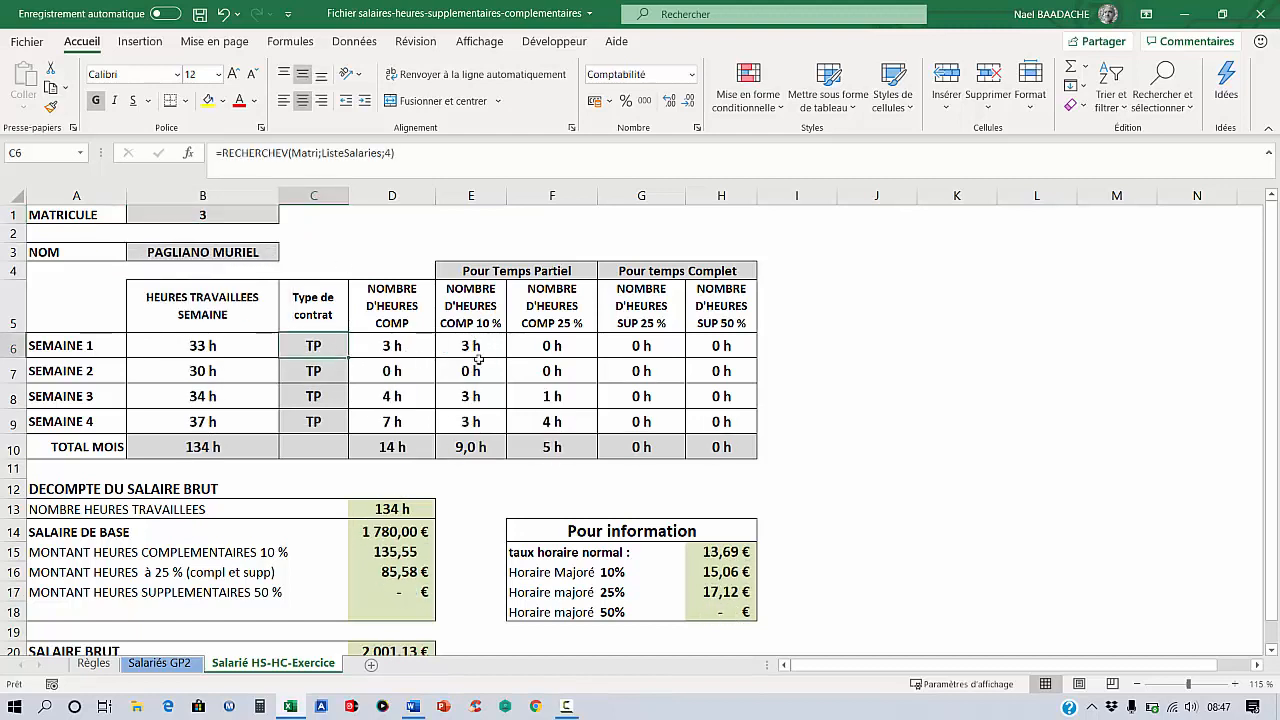
Step: Review the Pour Temps Partiel columns and compare the week 1 formulas for complementary hours at 10 % and 25 %
left_click_drag(476, 197, 523, 199)
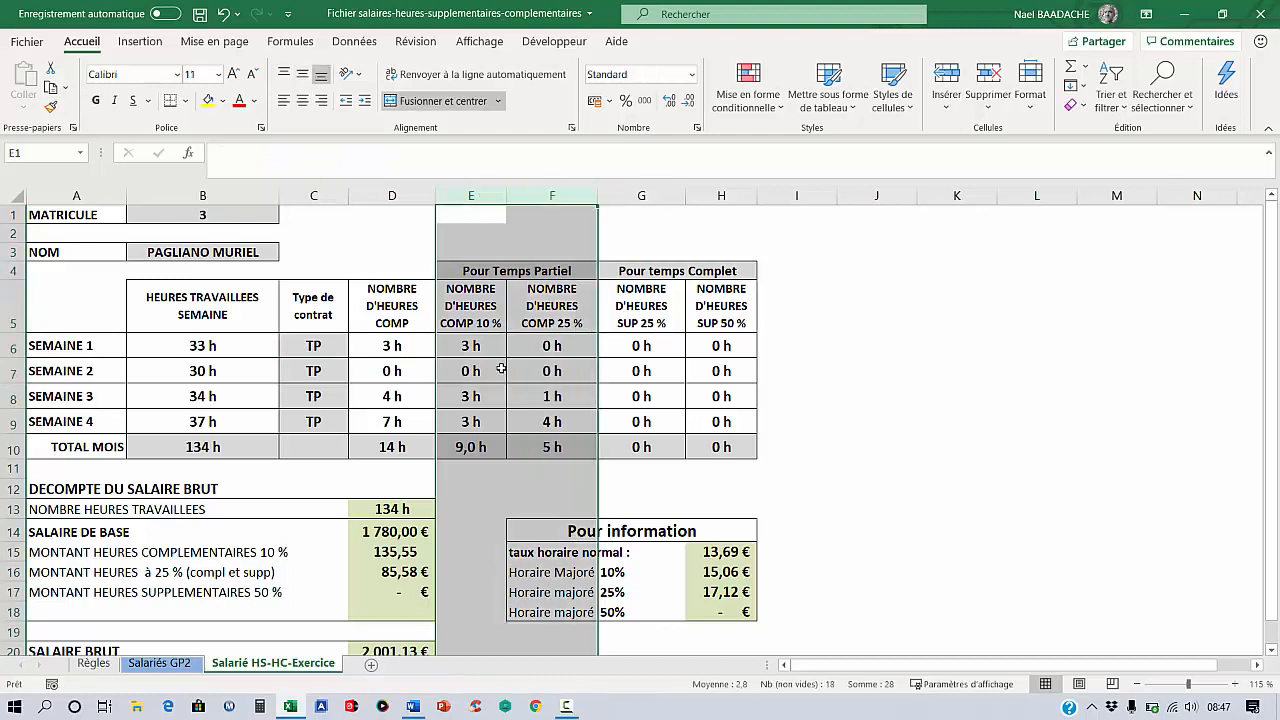
left_click(498, 368)
left_click(467, 347)
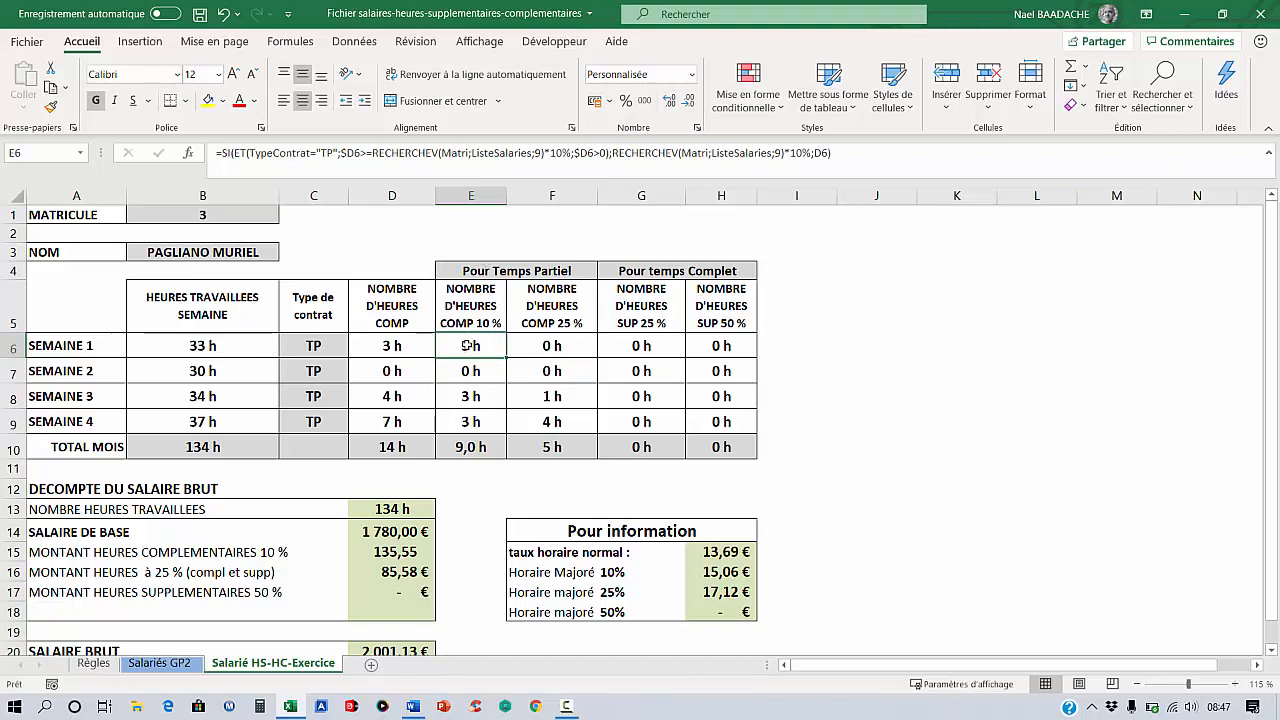
left_click(548, 347)
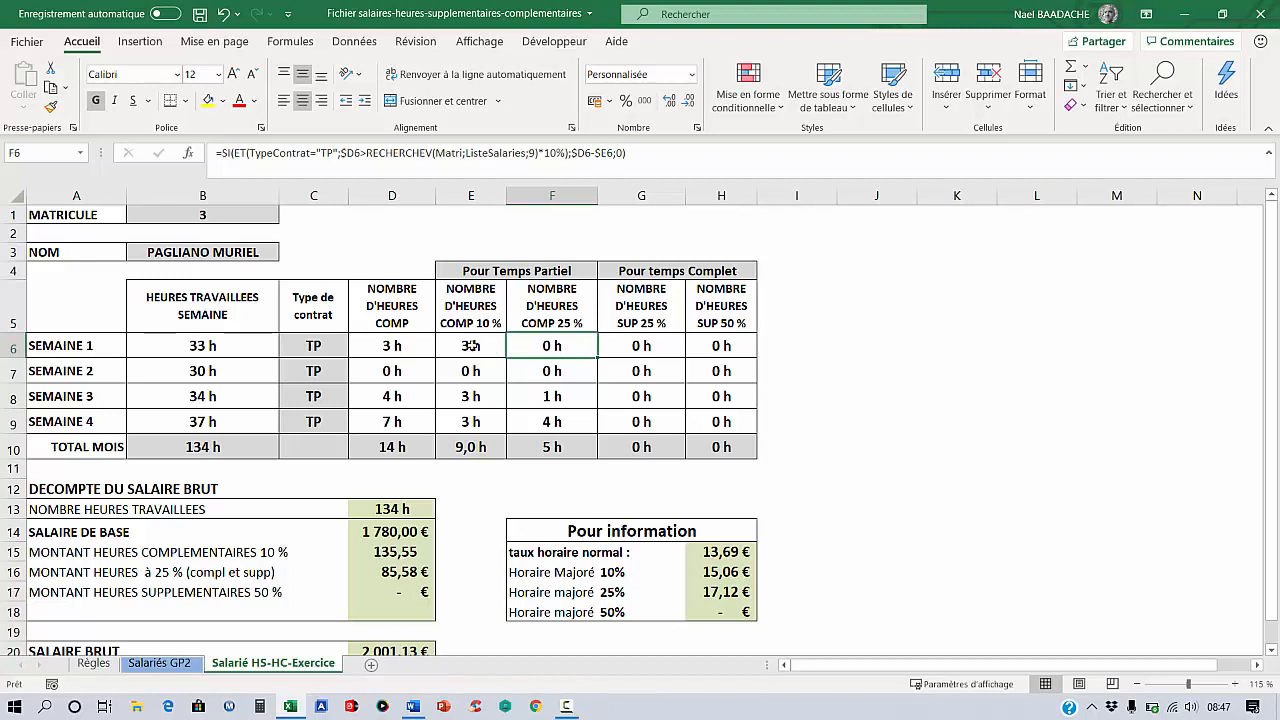
left_click(471, 345)
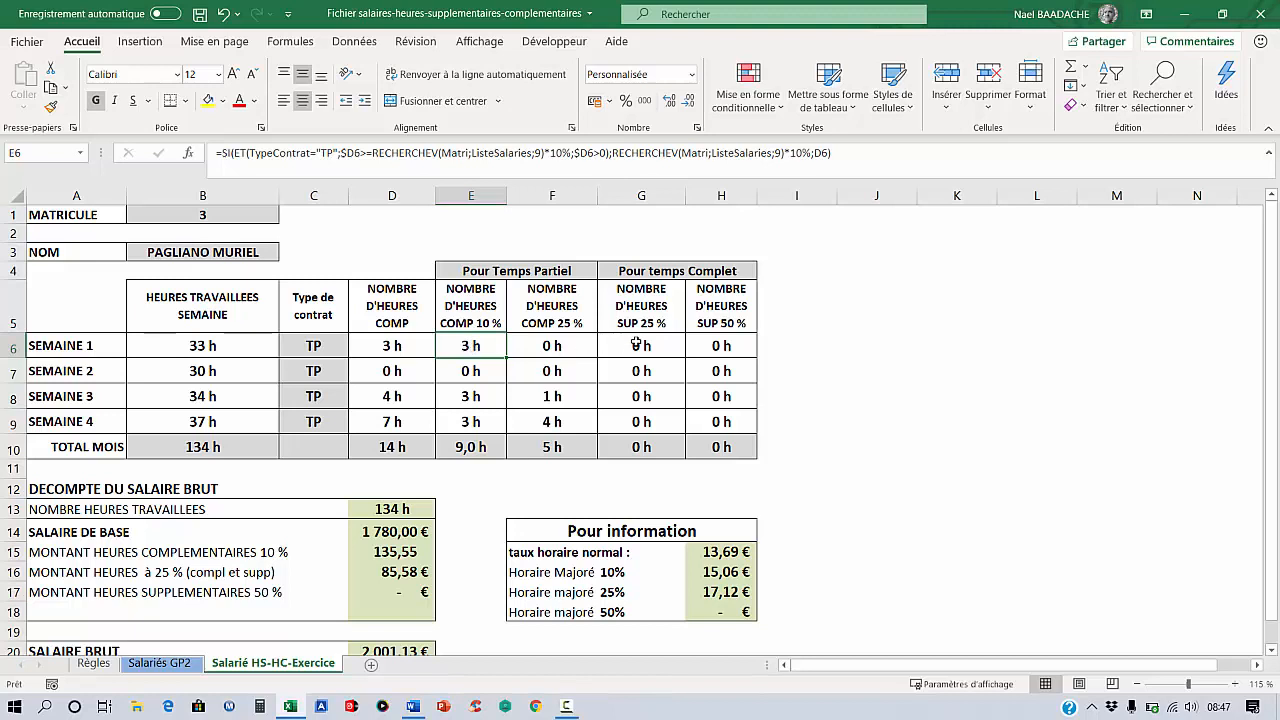
Step: Set MATRICULE to 1 and check the contract type, the week 2 hours worked and the week 2 overtime formula at 25 %
left_click(227, 220)
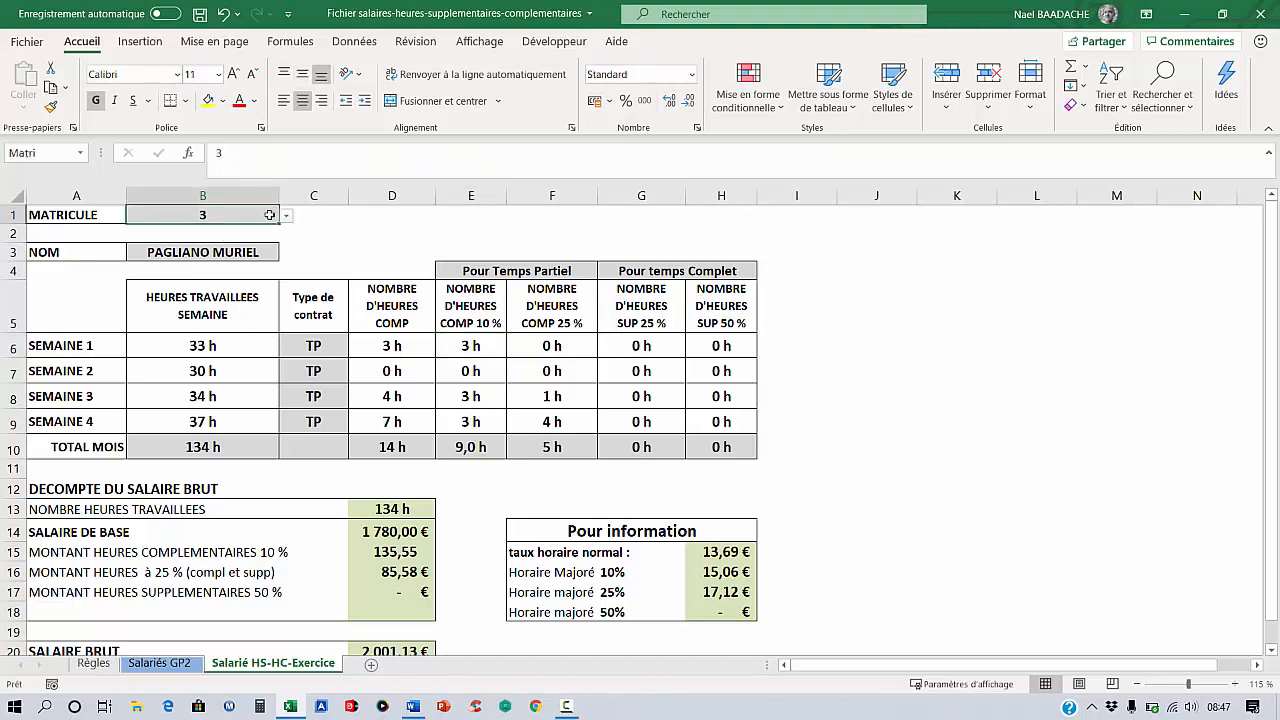
left_click(287, 217)
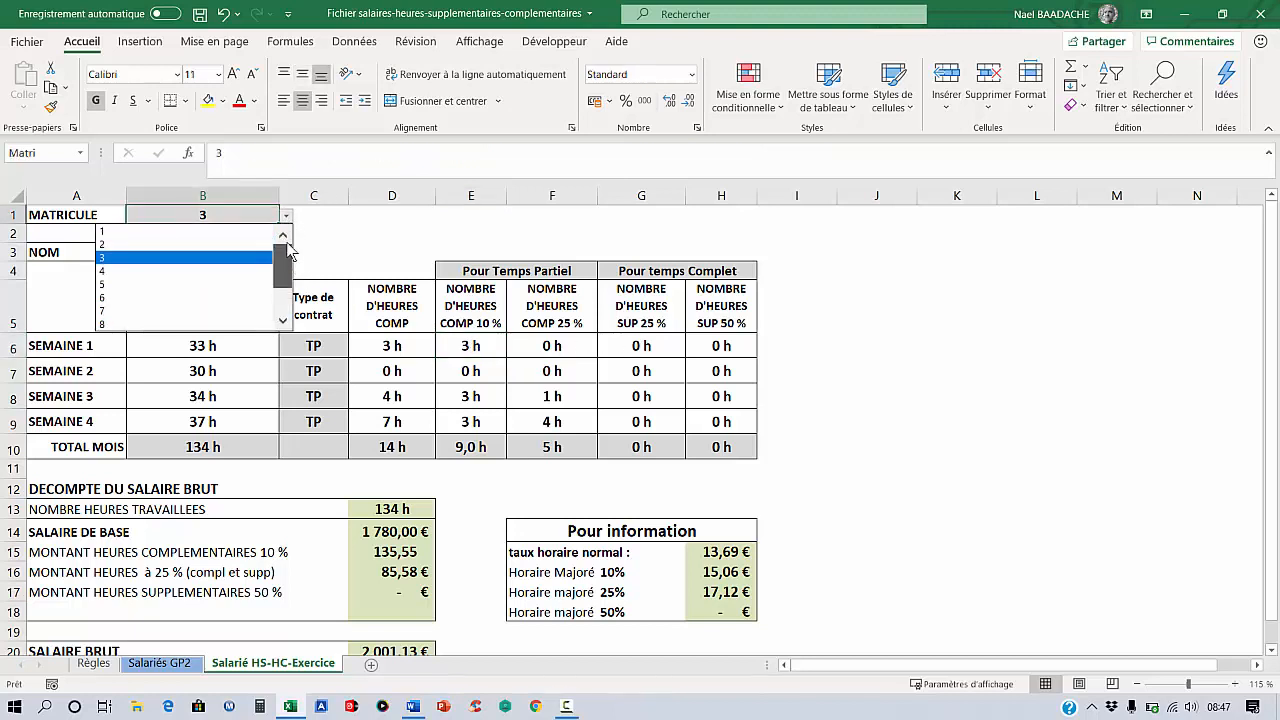
left_click(214, 231)
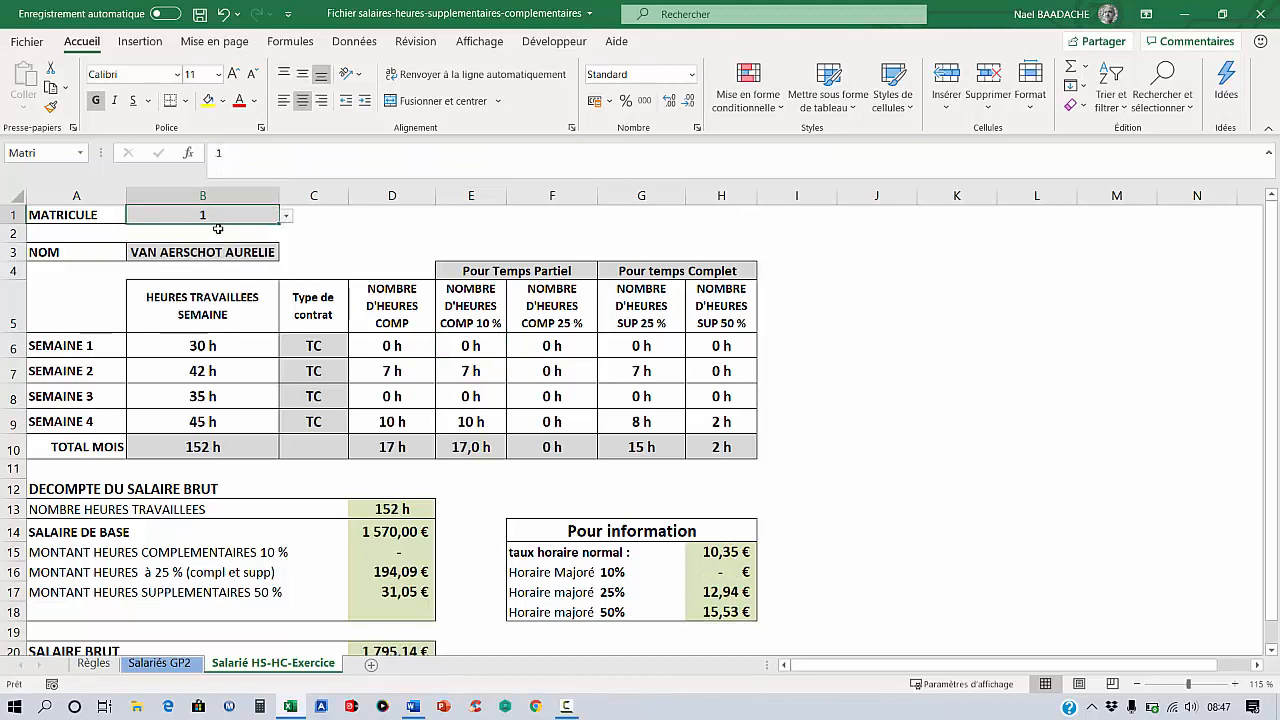
left_click(312, 345)
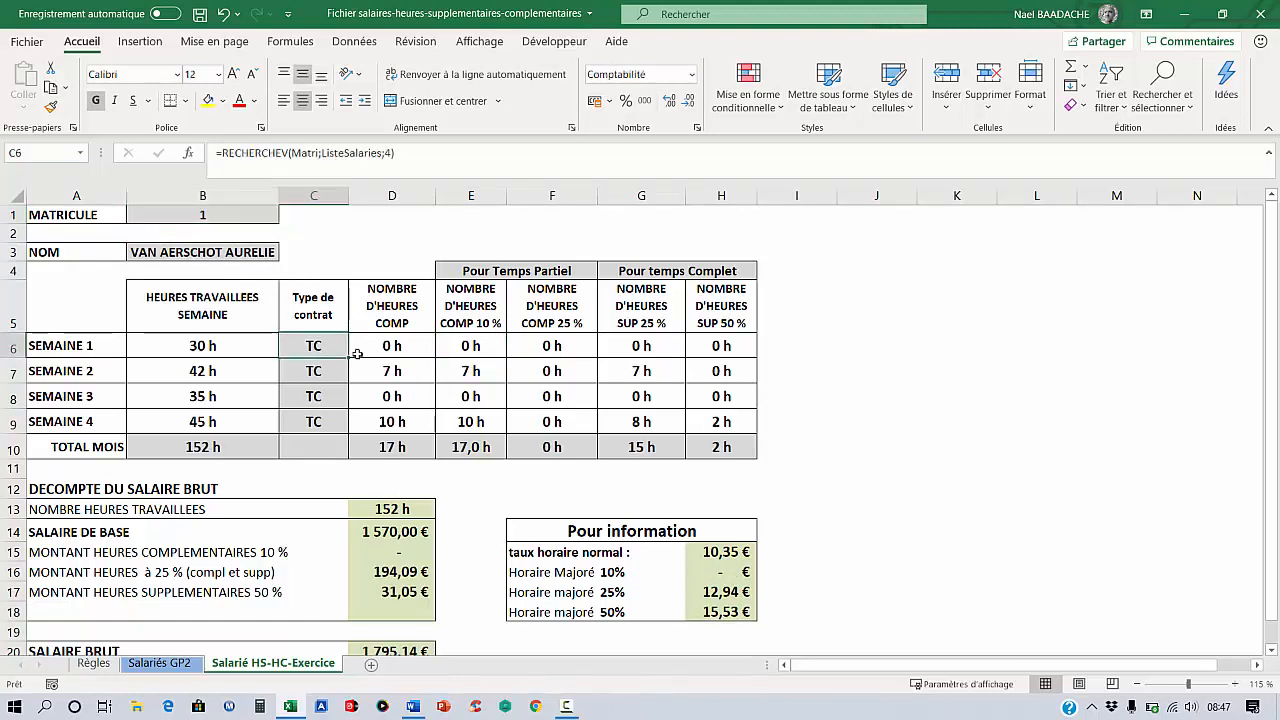
left_click(192, 370)
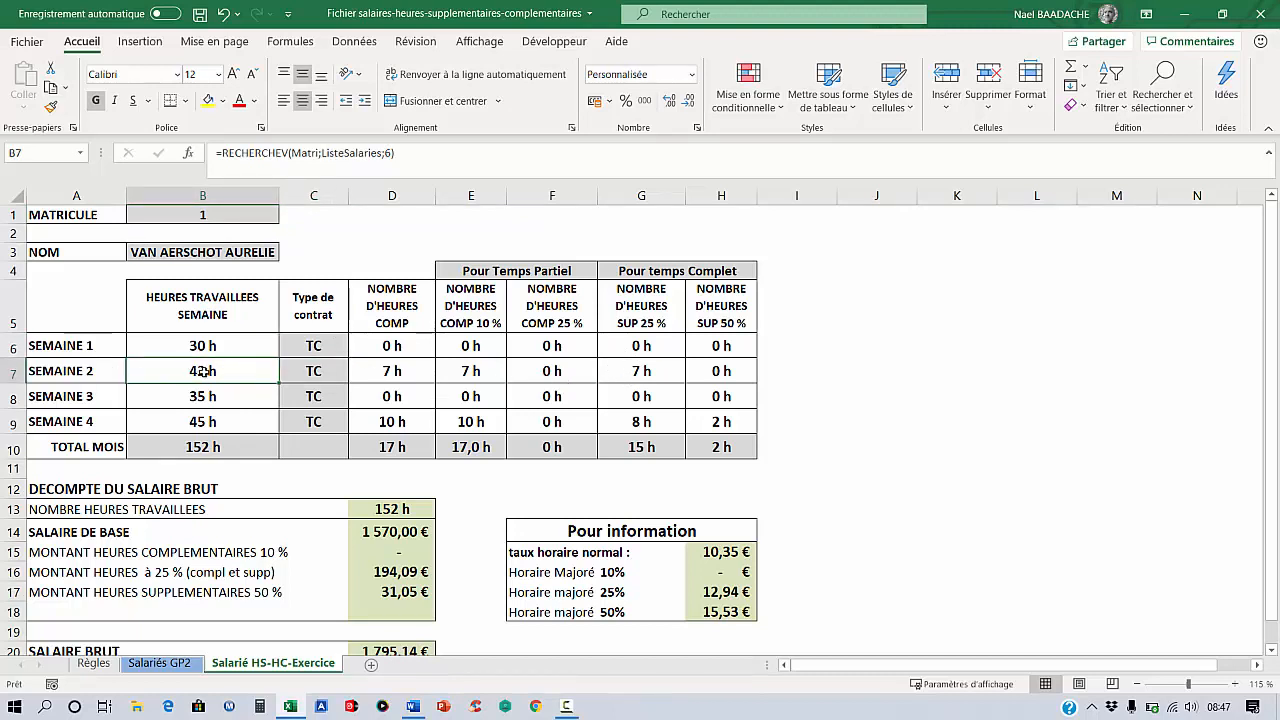
left_click(641, 371)
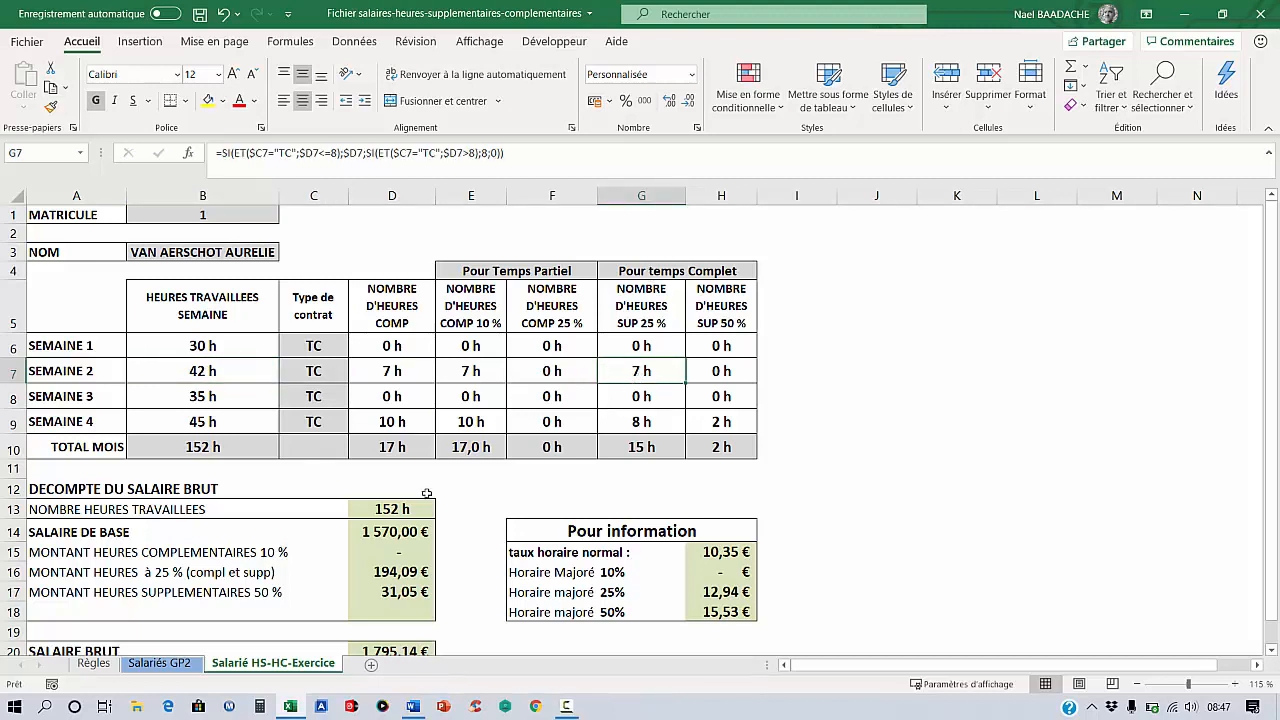
Step: Inspect the Pour information block's formulas for the normal hourly rate and the rates increased by 25 % and 50 %
left_click(719, 553)
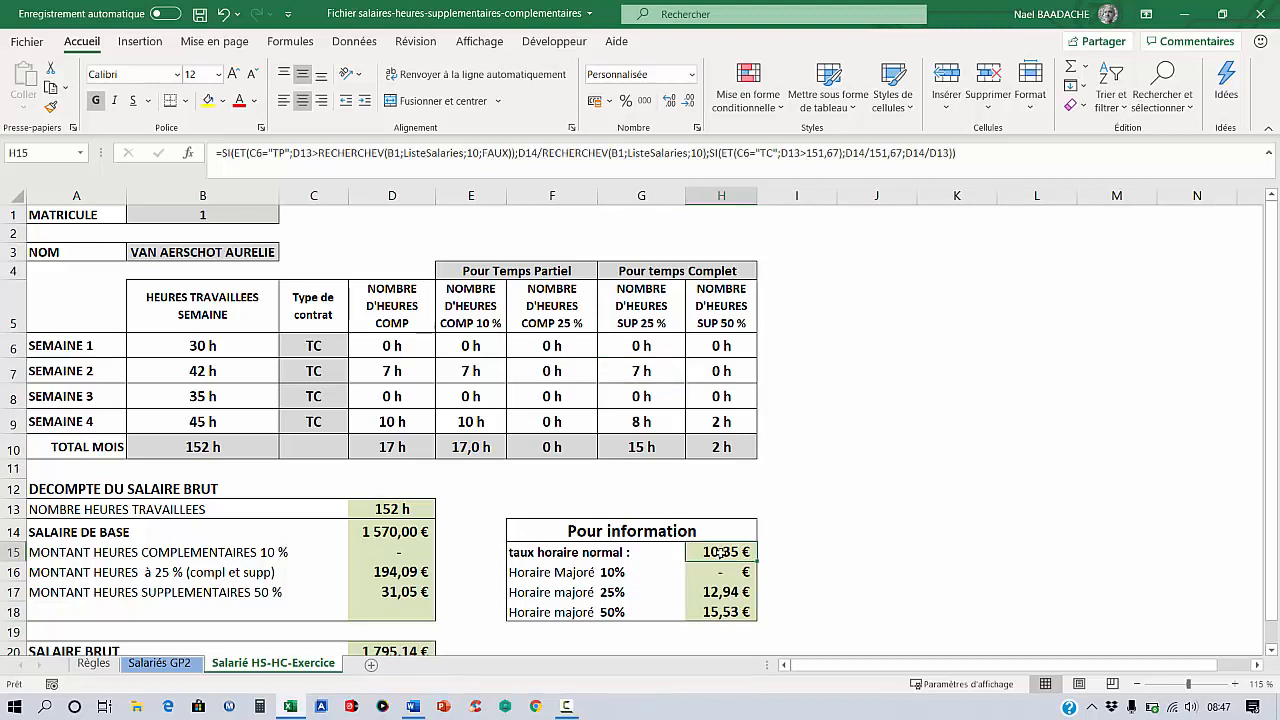
left_click_drag(717, 582, 709, 611)
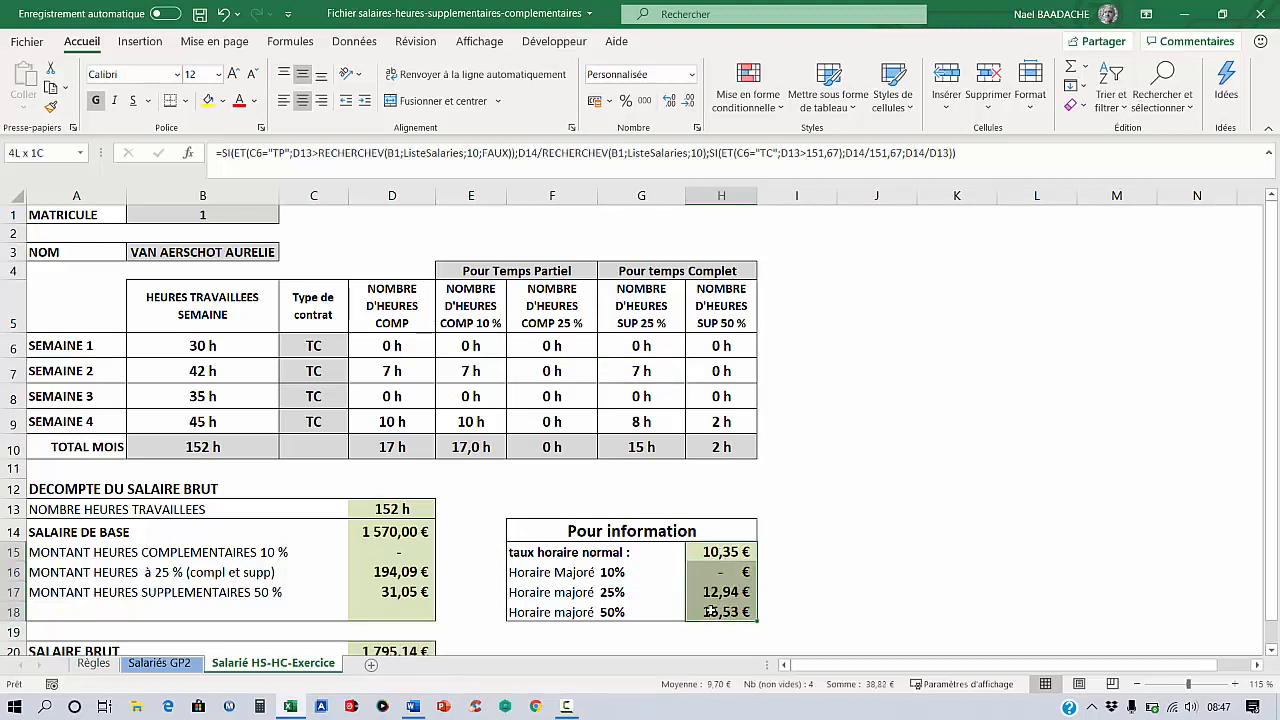
left_click(866, 584)
left_click(735, 552)
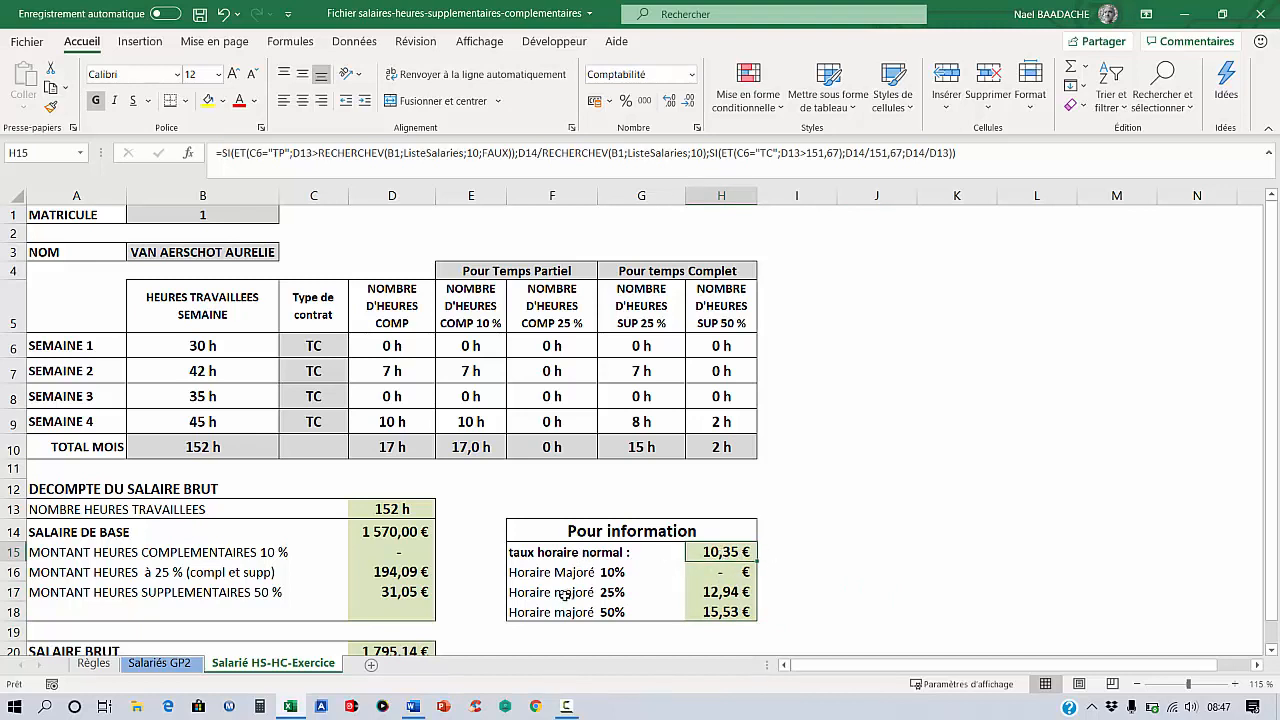
left_click(717, 597)
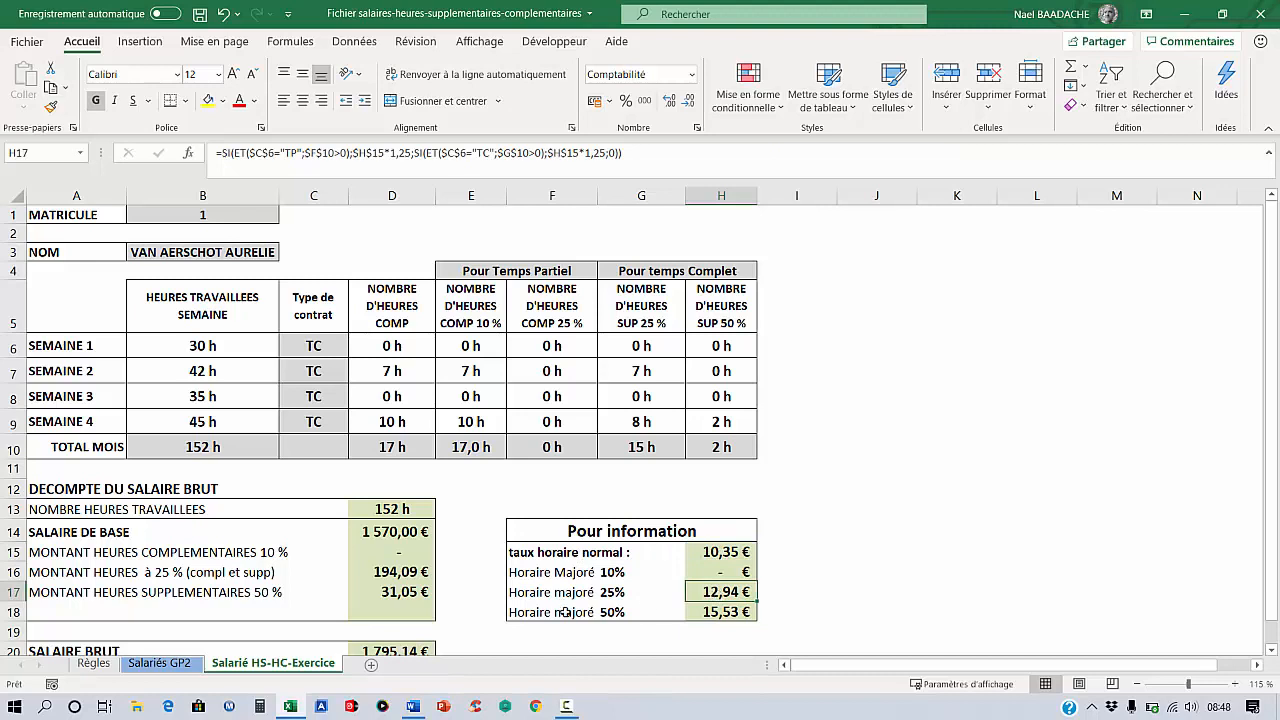
left_click(731, 613)
left_click_drag(586, 530, 632, 612)
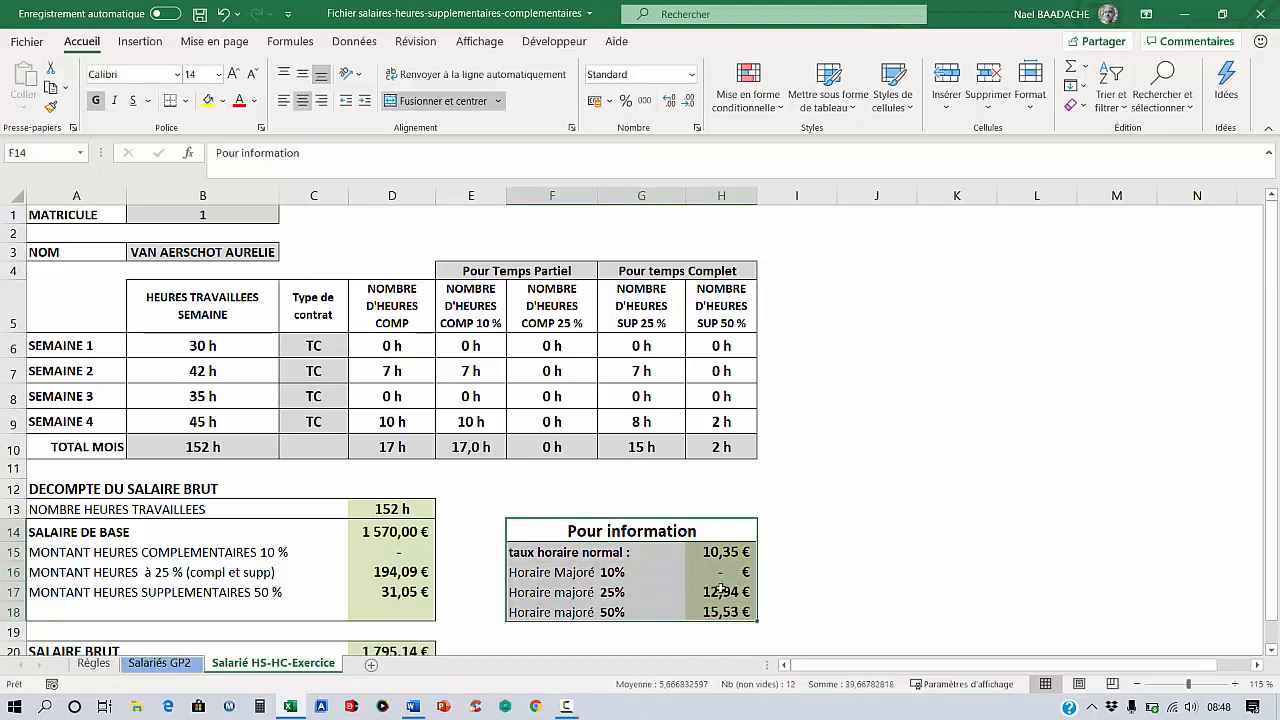
Step: Examine the gross salary breakdown's 25 % hours amount and trace NOMBRE HEURES TRAVAILLEES back to the monthly total
left_click(393, 572)
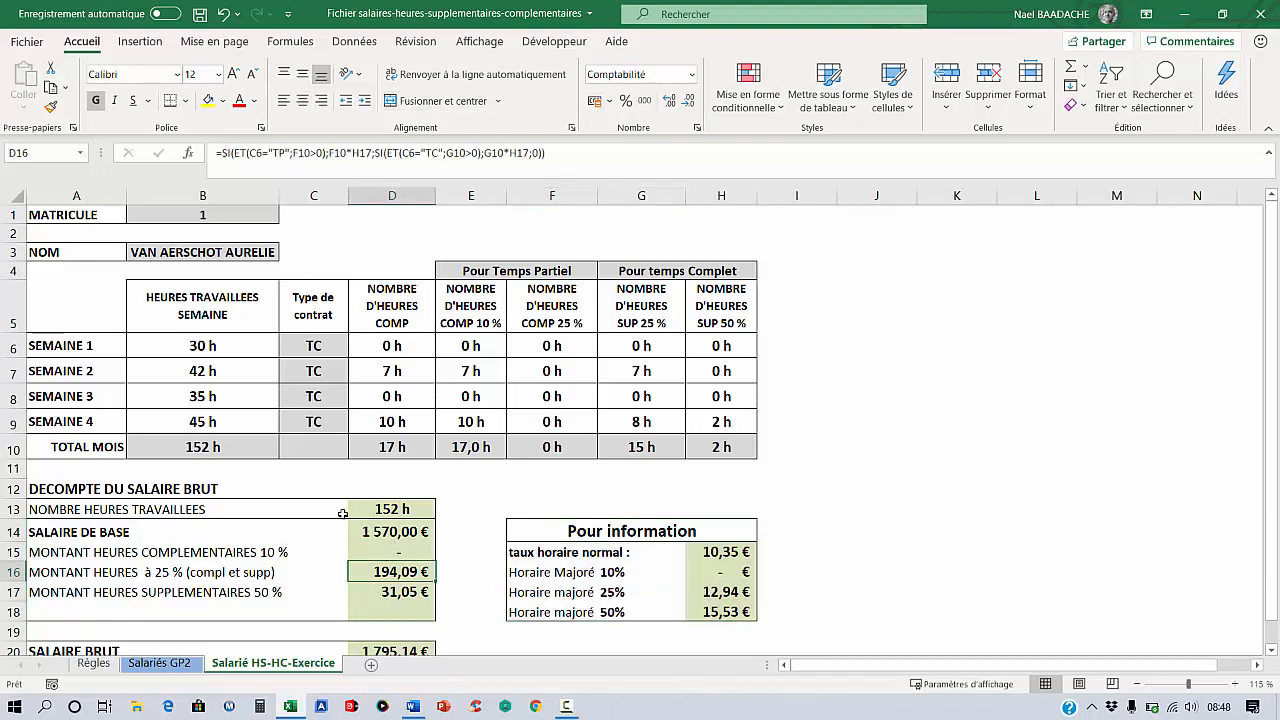
left_click(395, 195)
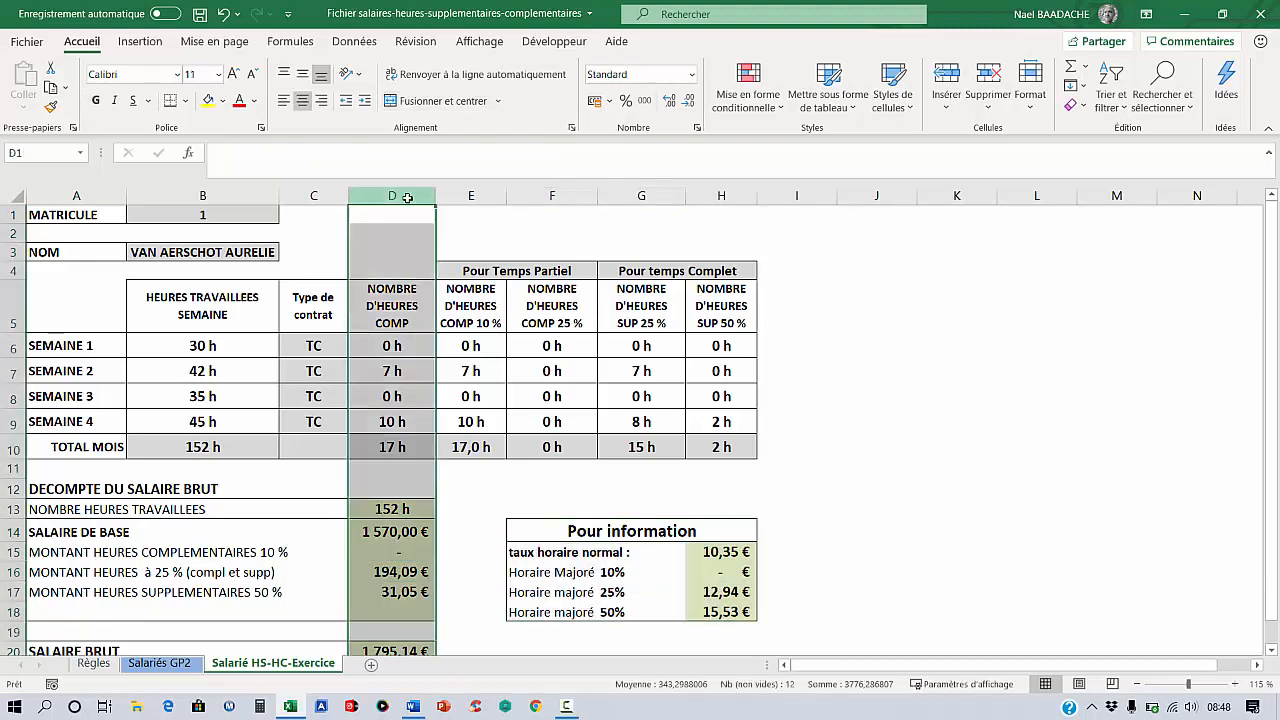
left_click(395, 530)
left_click(392, 508)
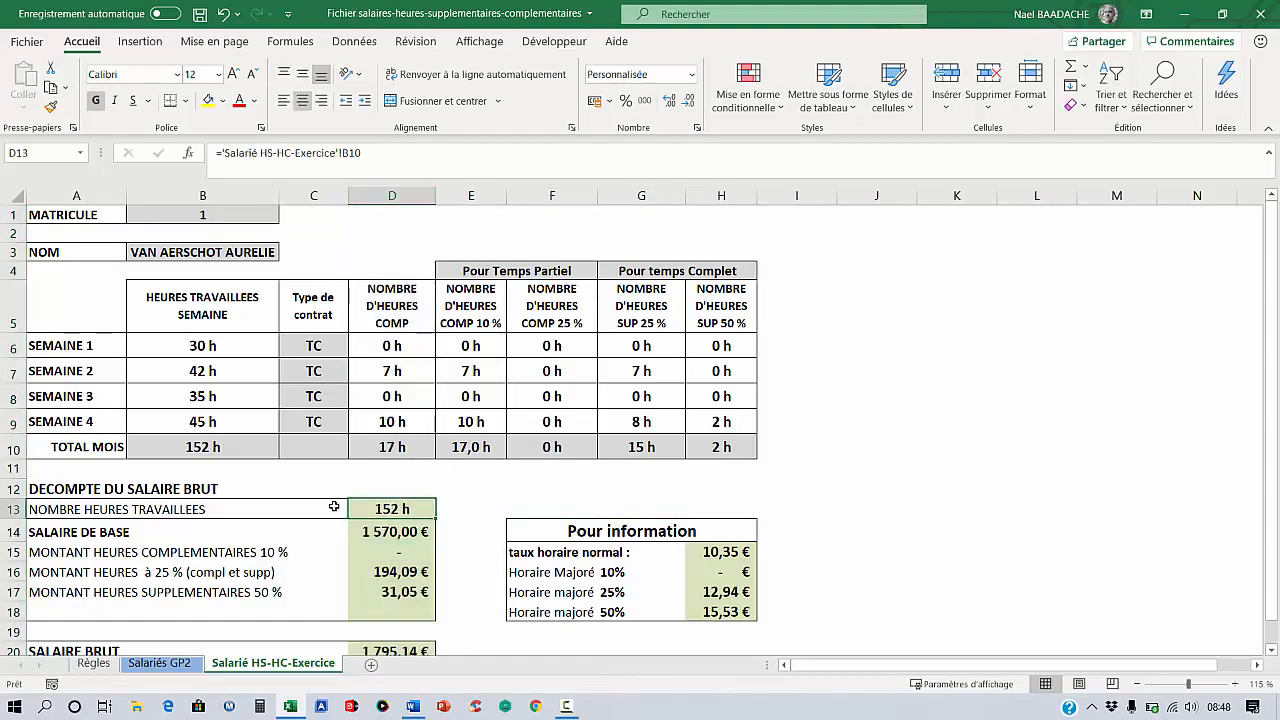
left_click(201, 449)
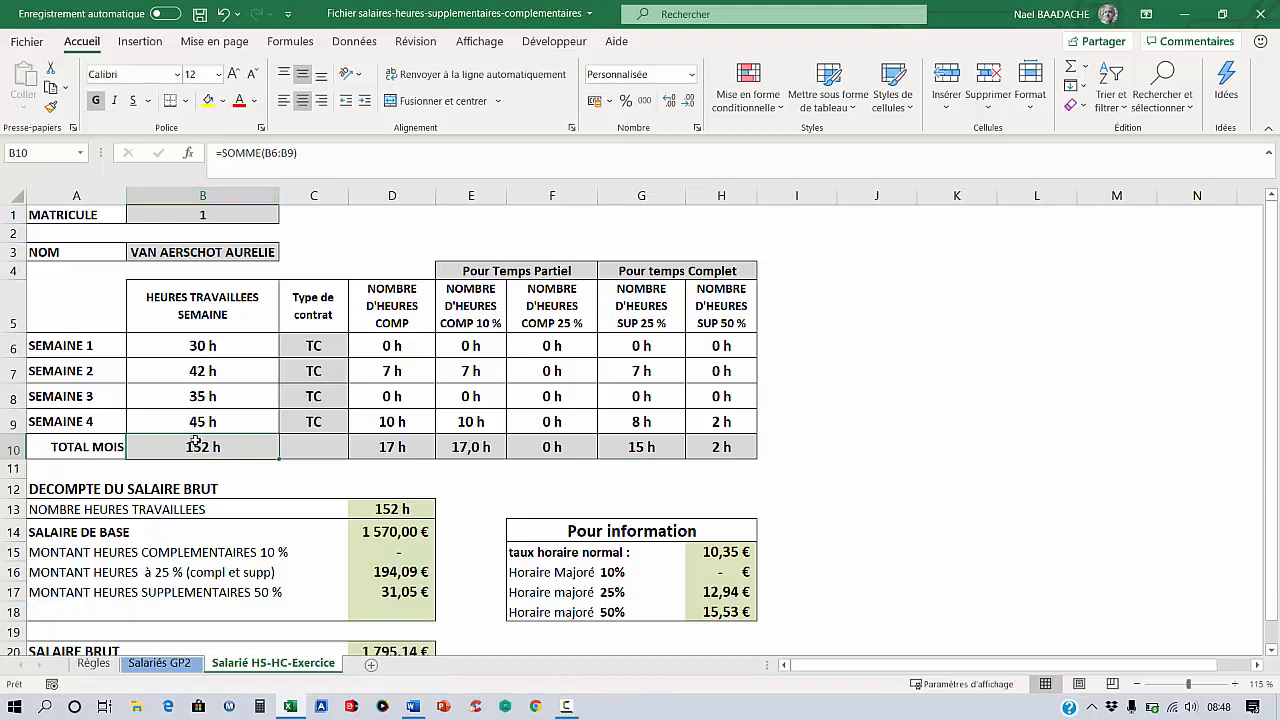
Step: Check the SALAIRE DE BASE lookup formula against its source column in the Salariés GP2 sheet, returning to the exercise sheet
left_click(410, 533)
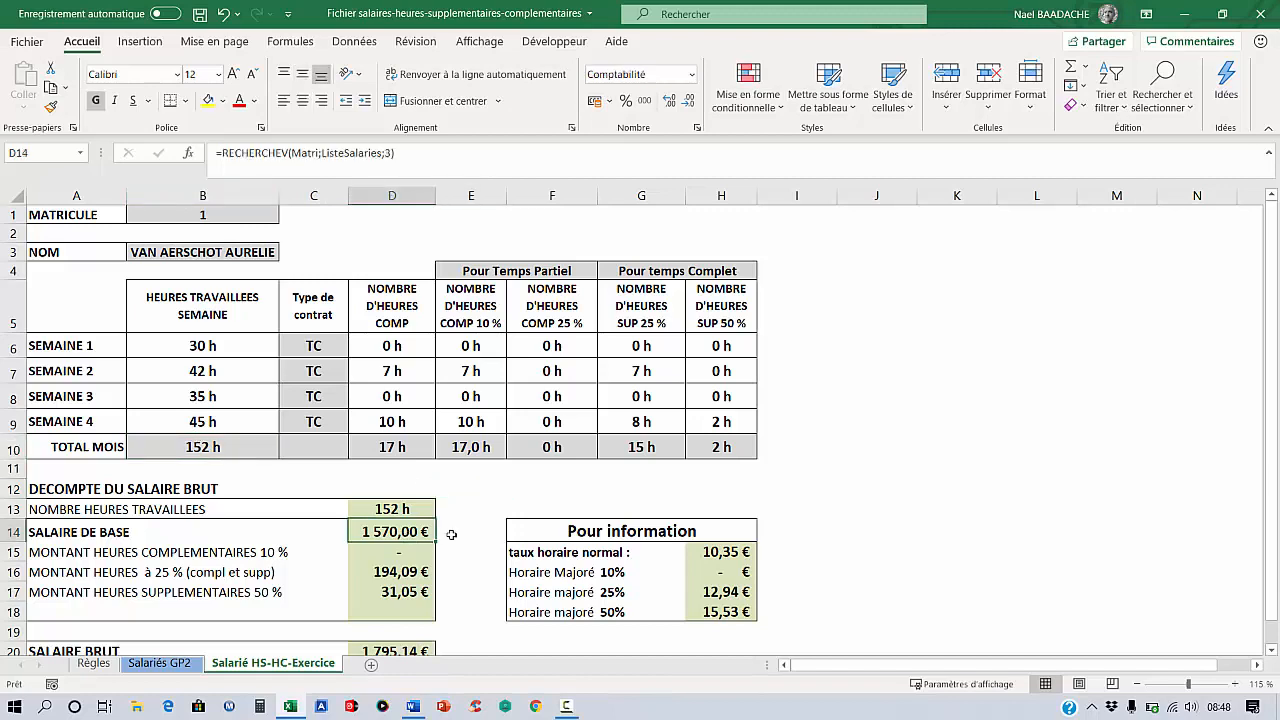
scroll(423, 487, "down", 2)
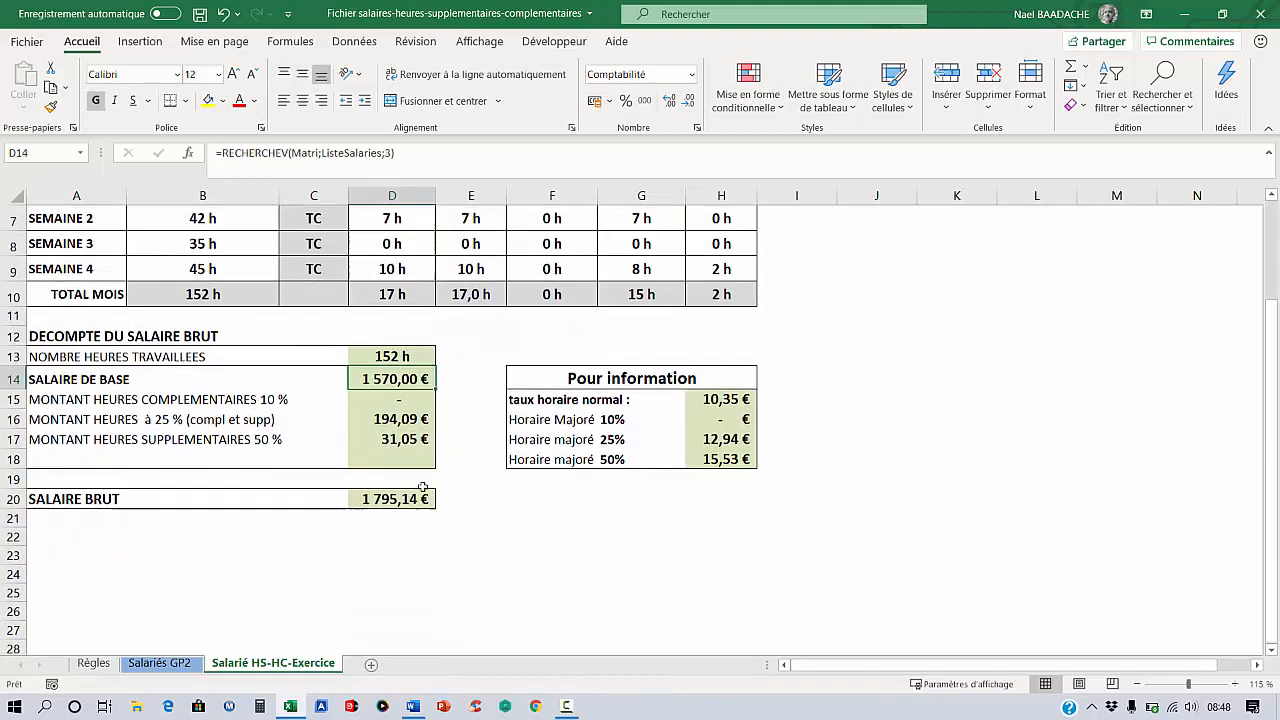
left_click(160, 663)
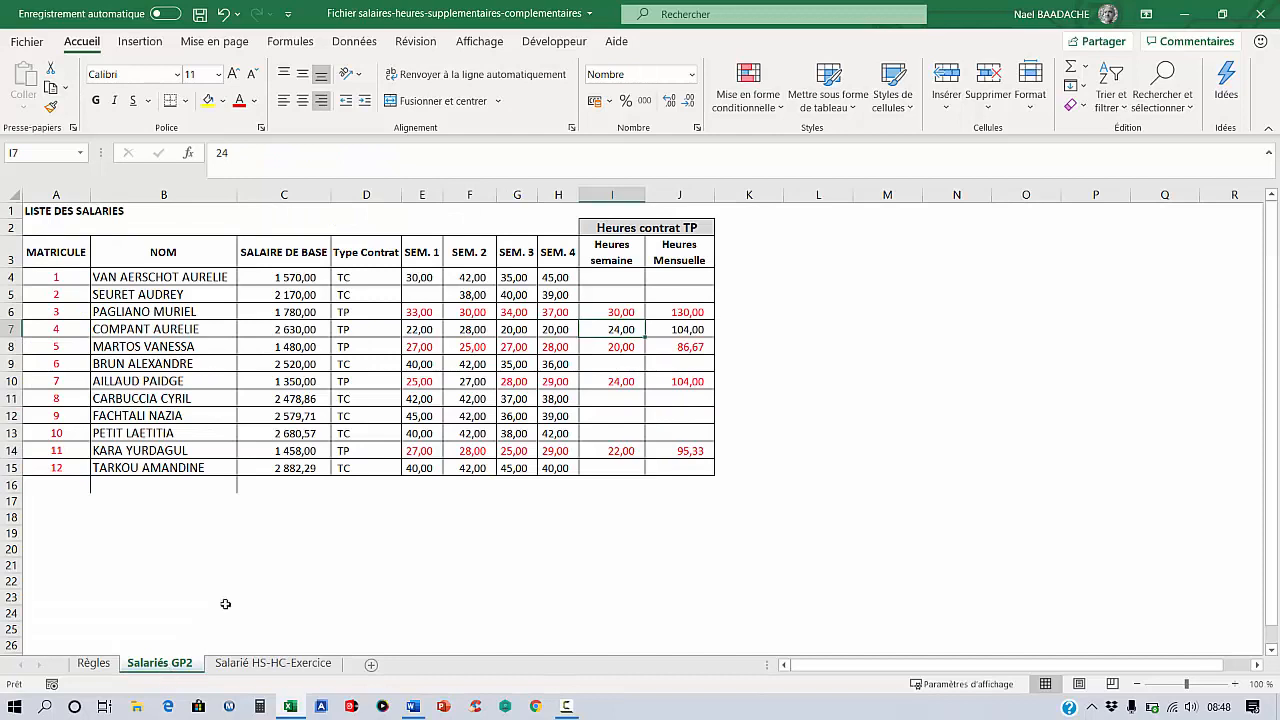
left_click(272, 663)
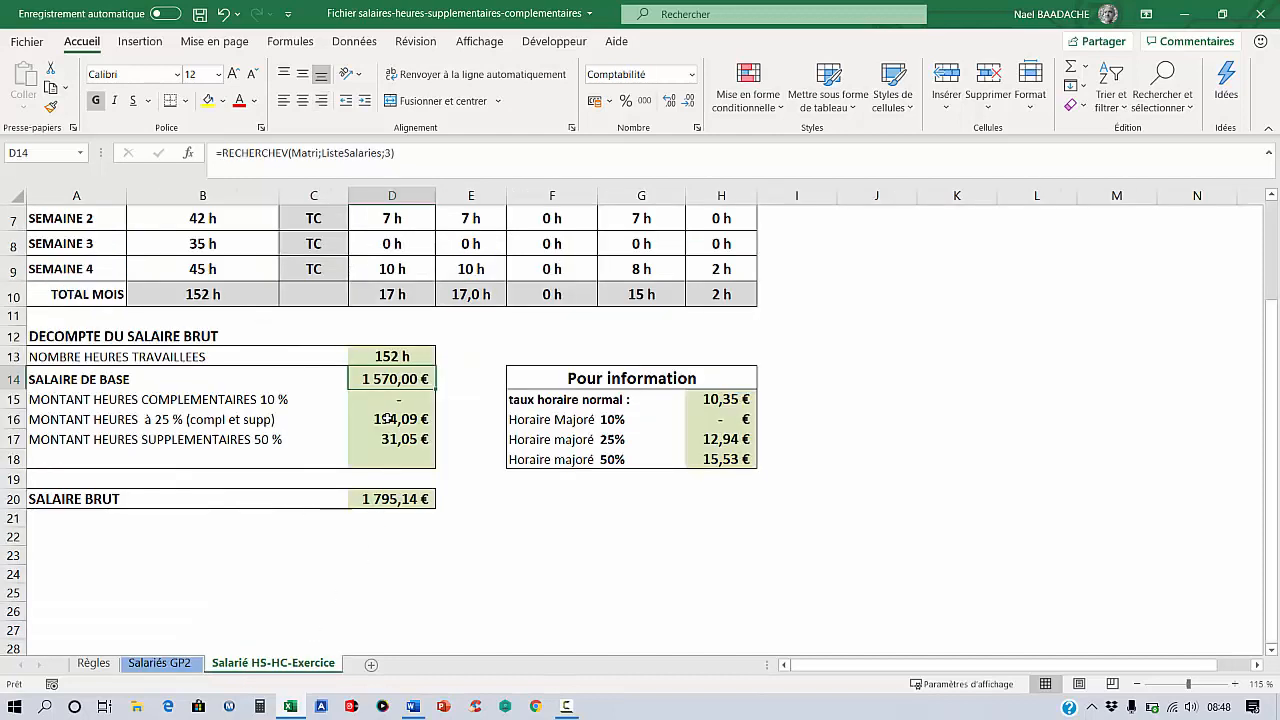
Step: Inspect how the 25 % hours amount uses the increased hourly rate and how SALAIRE BRUT sums the breakdown
left_click(709, 439)
left_click(398, 419)
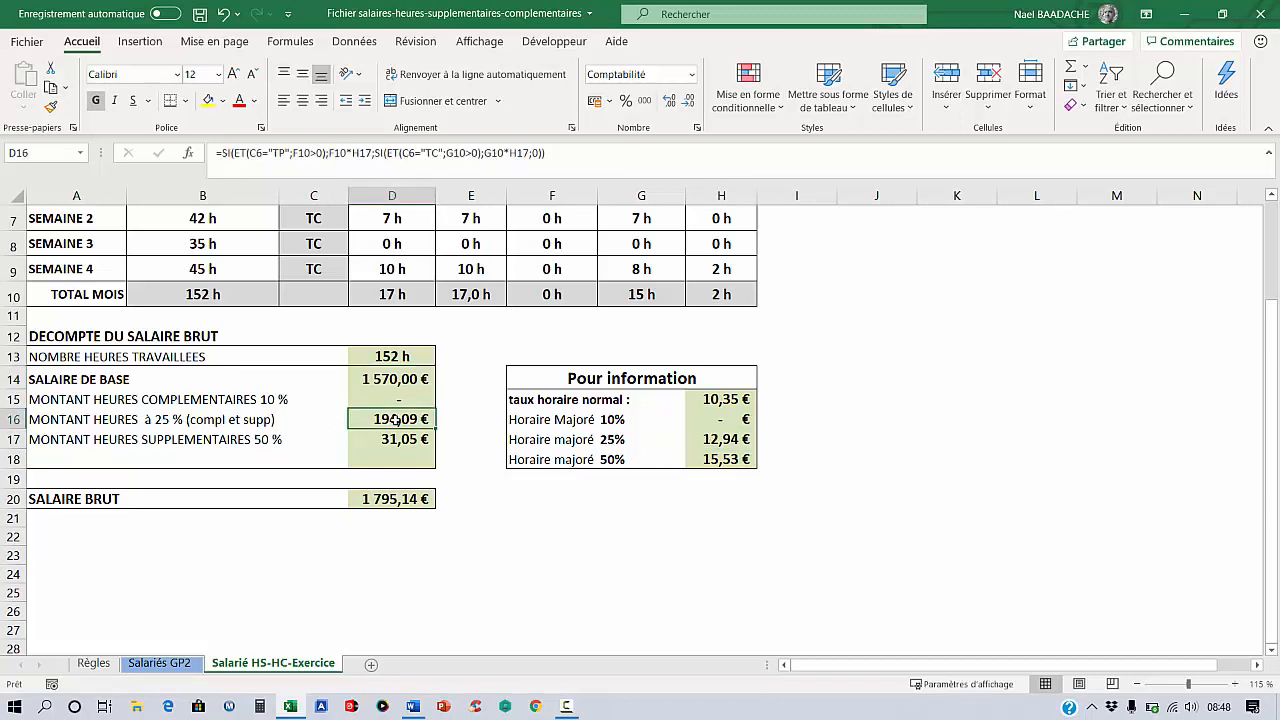
left_click(398, 500)
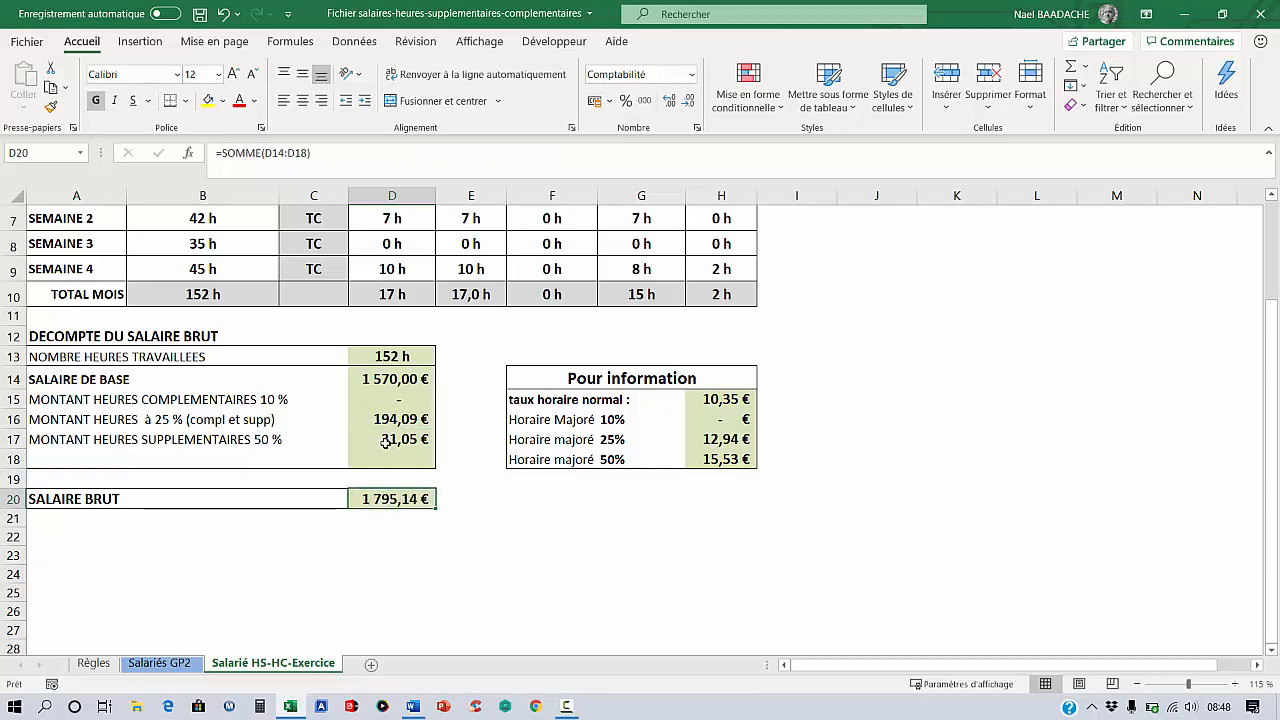
scroll(385, 444, "up", 2)
scroll(385, 444, "down", 2)
left_click(494, 501)
left_click(593, 543)
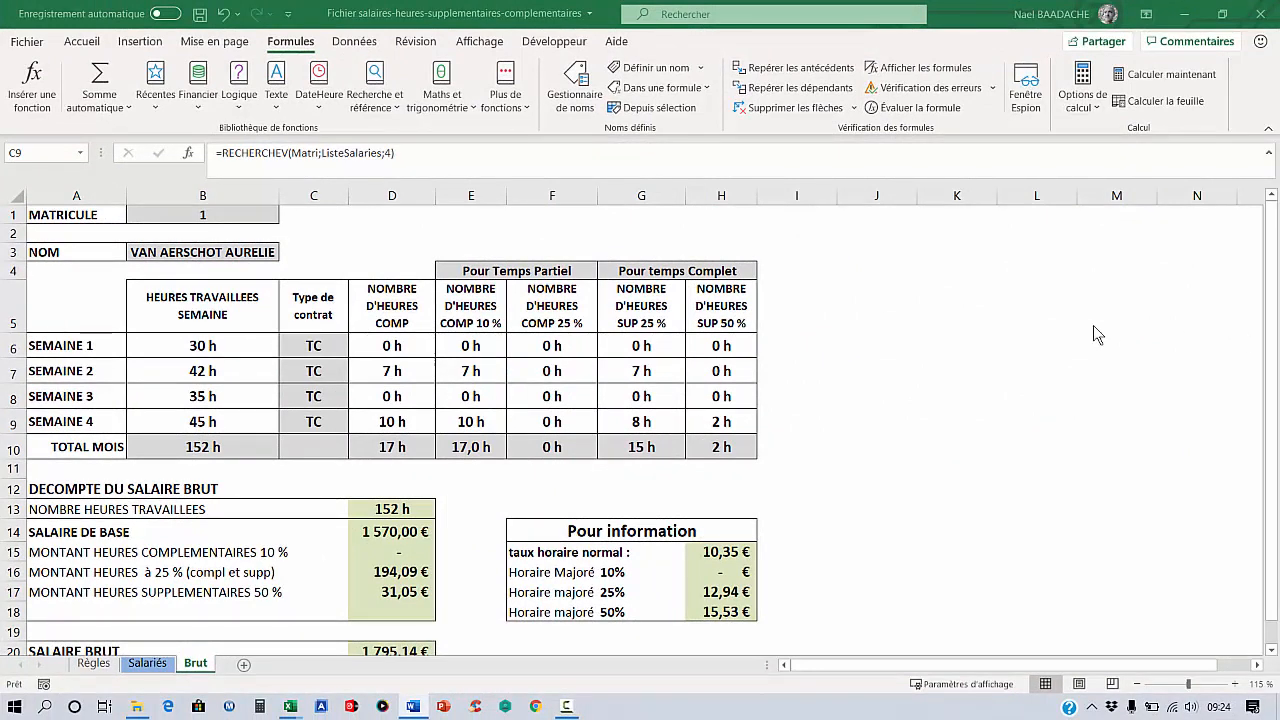
Step: Show the Salariés sheet and review the employee data in A4:J15
left_click(147, 665)
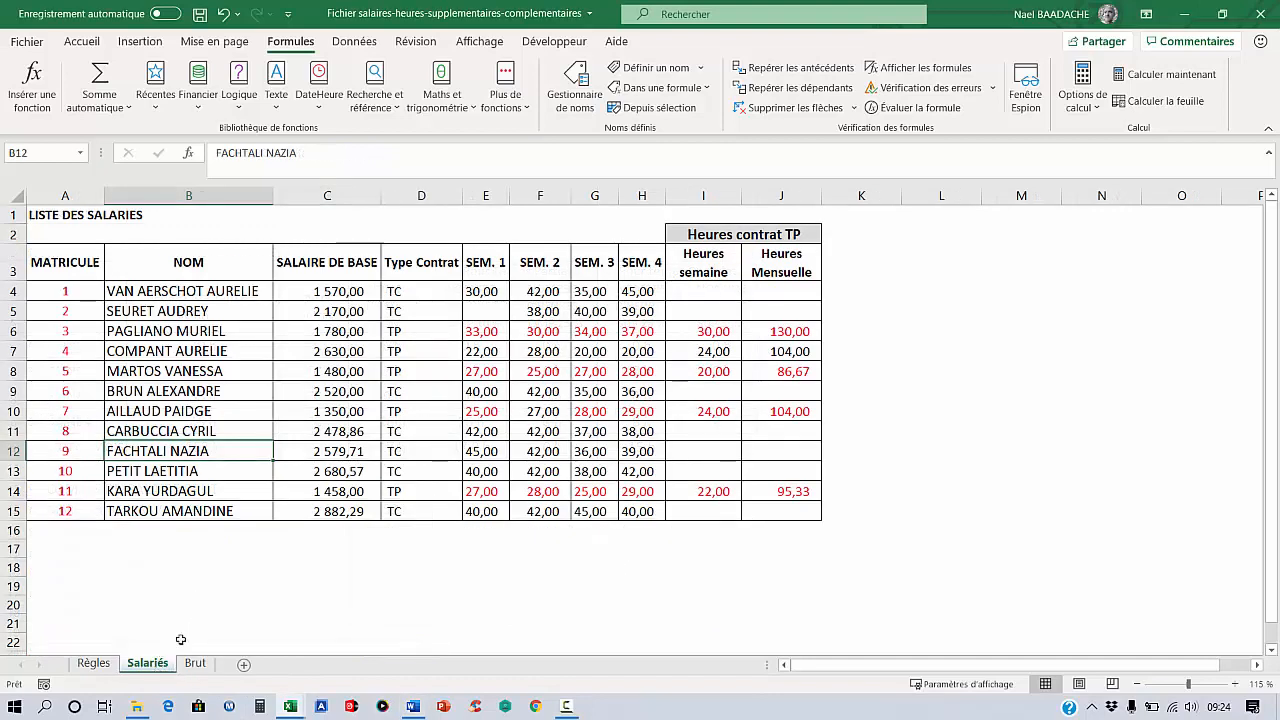
left_click(118, 350)
left_click_drag(92, 294, 760, 511)
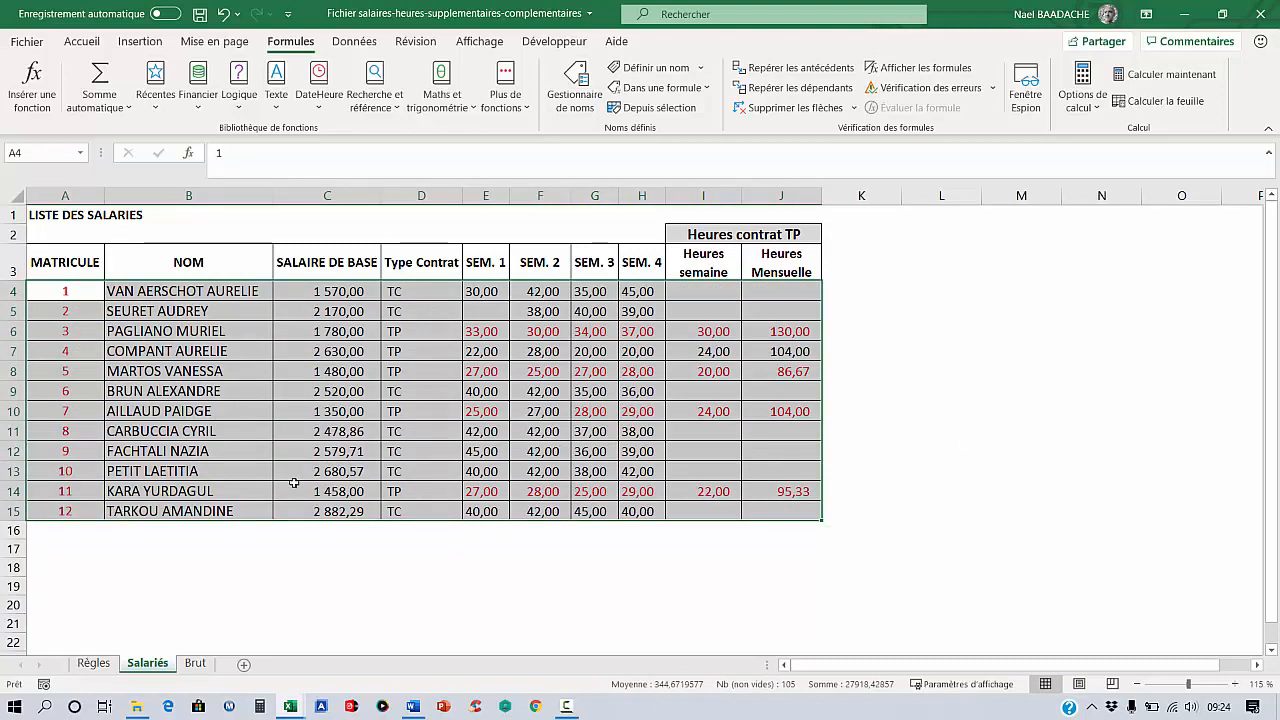
left_click(116, 529)
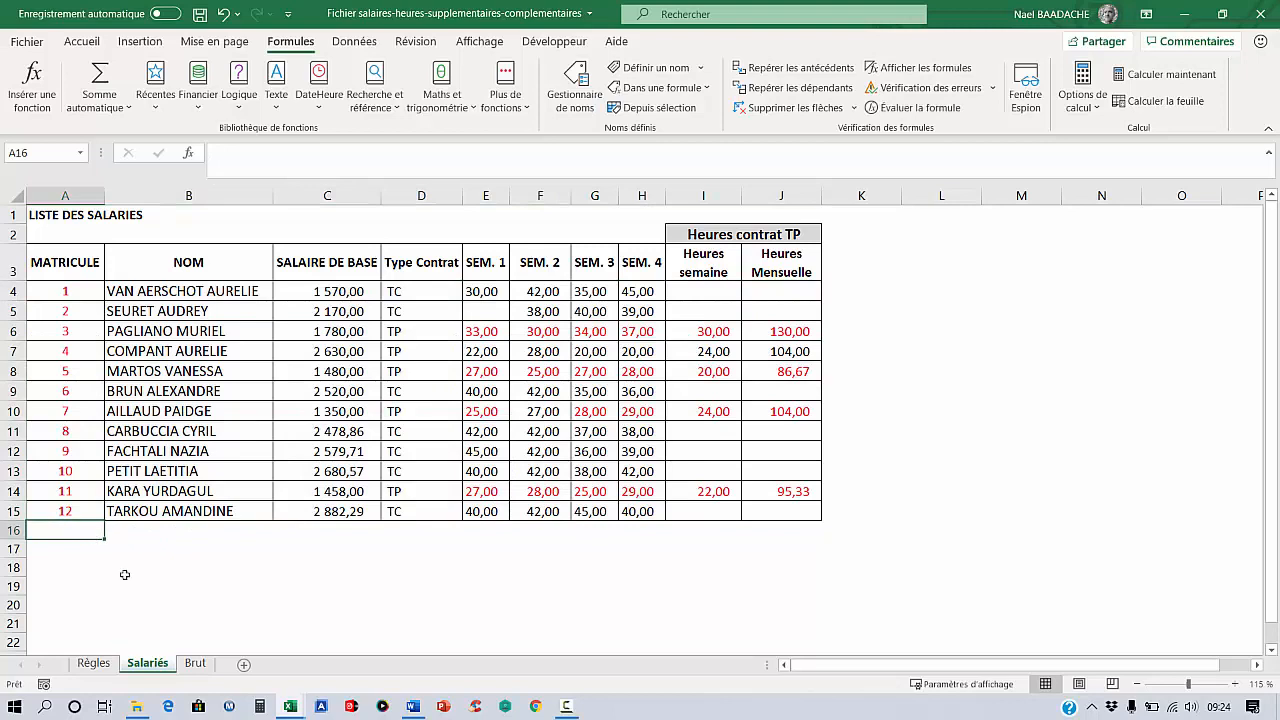
Step: Browse the MATRICULE choices in the Brut sheet down to 12, leaving the list without choosing one
left_click(196, 667)
left_click(186, 215)
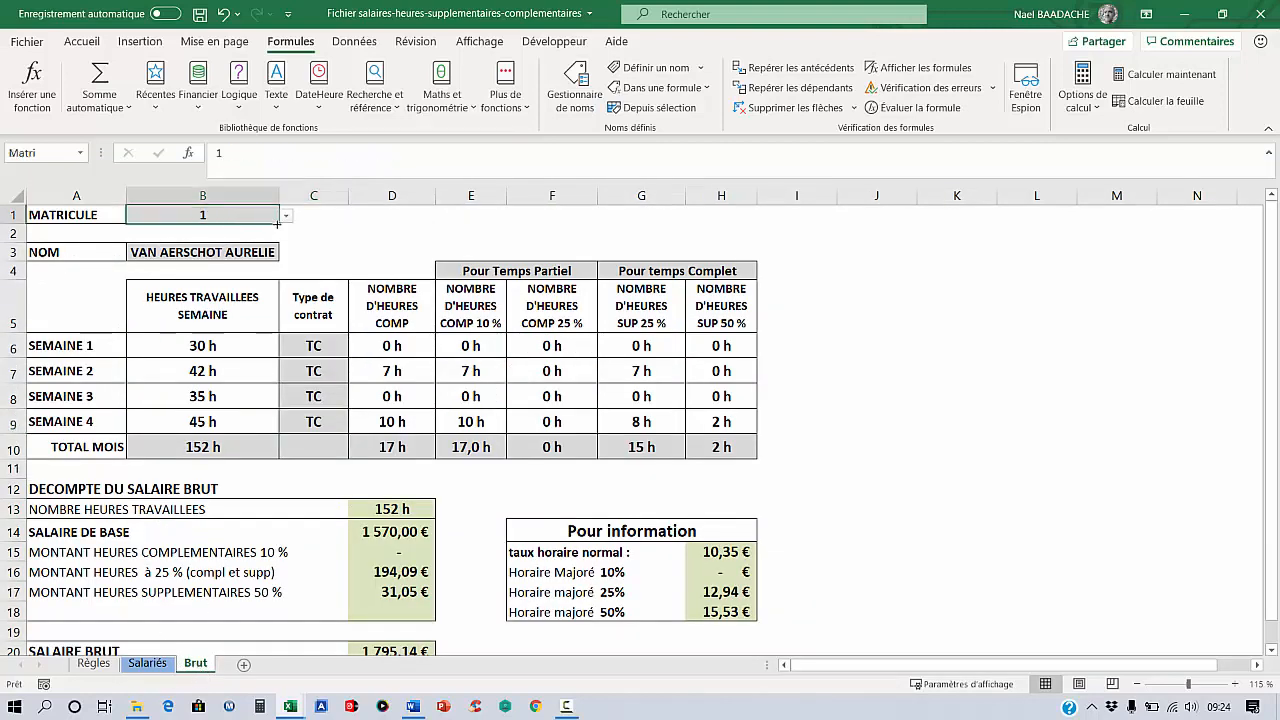
left_click(286, 216)
left_click_drag(286, 270, 272, 336)
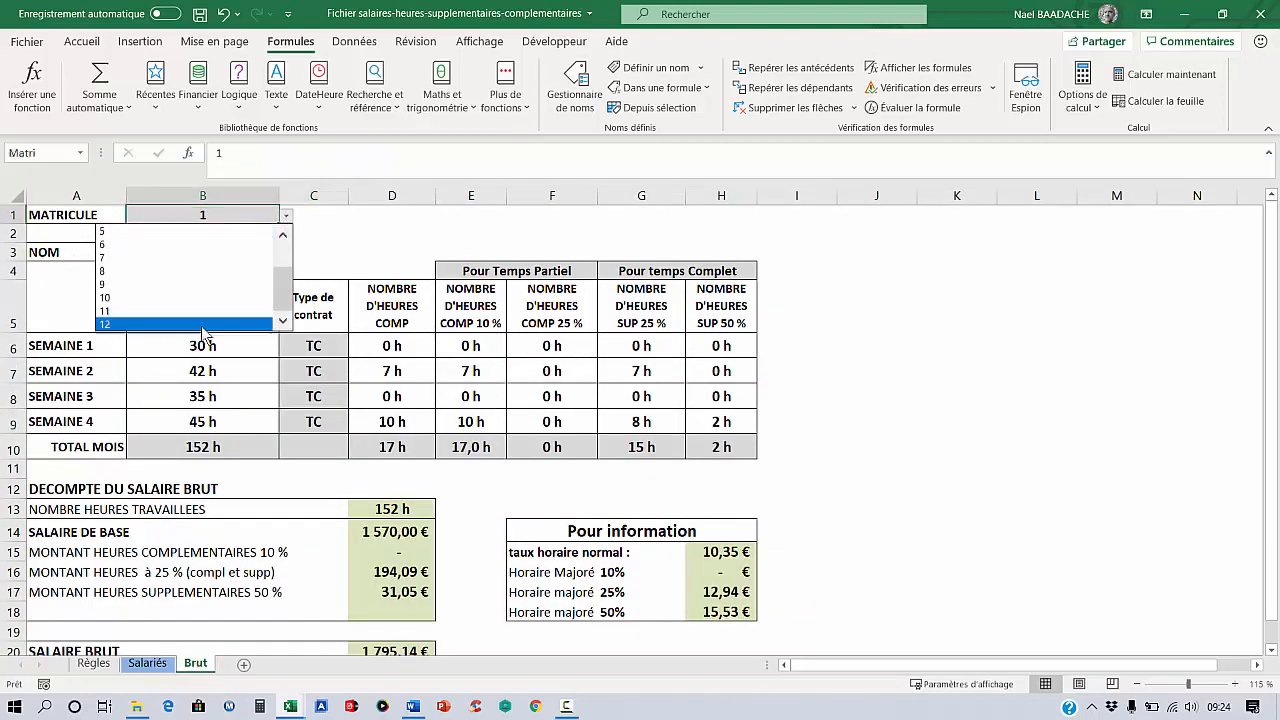
left_click(175, 415)
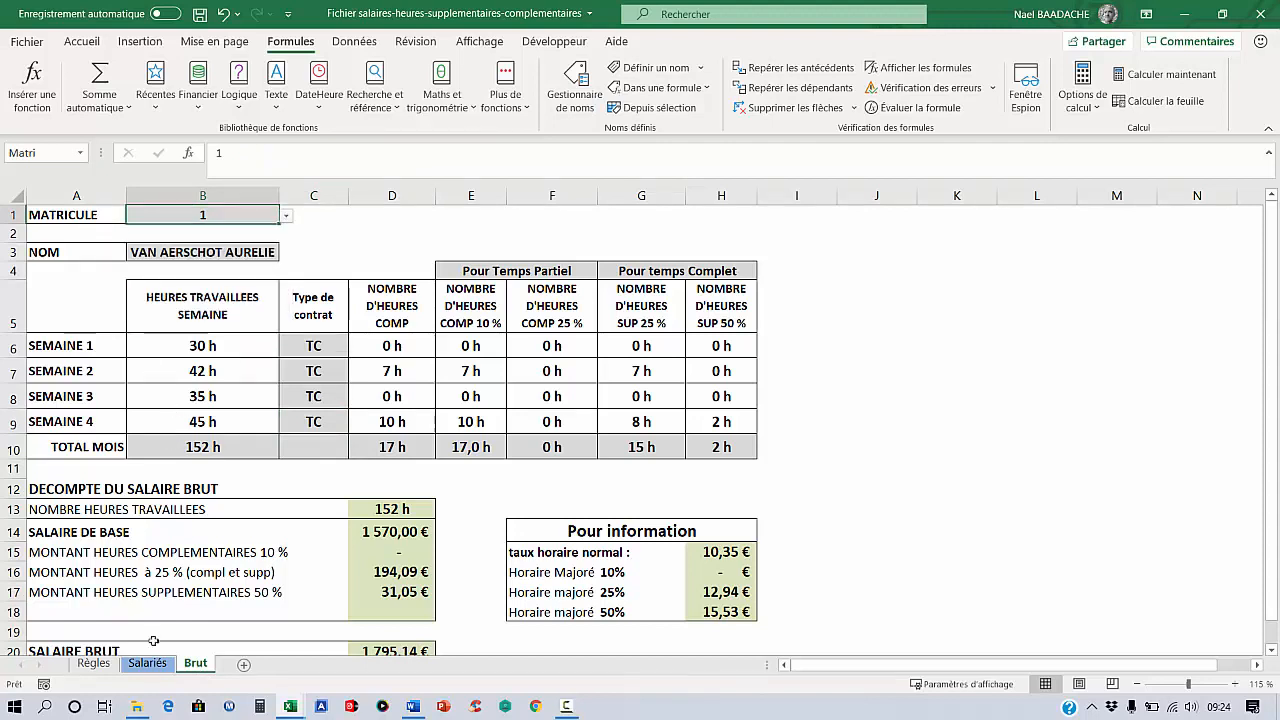
Step: Return to the Salariés sheet and highlight the range A4:J15 that serves as the lookup table, clearing the selection at the end
left_click(147, 663)
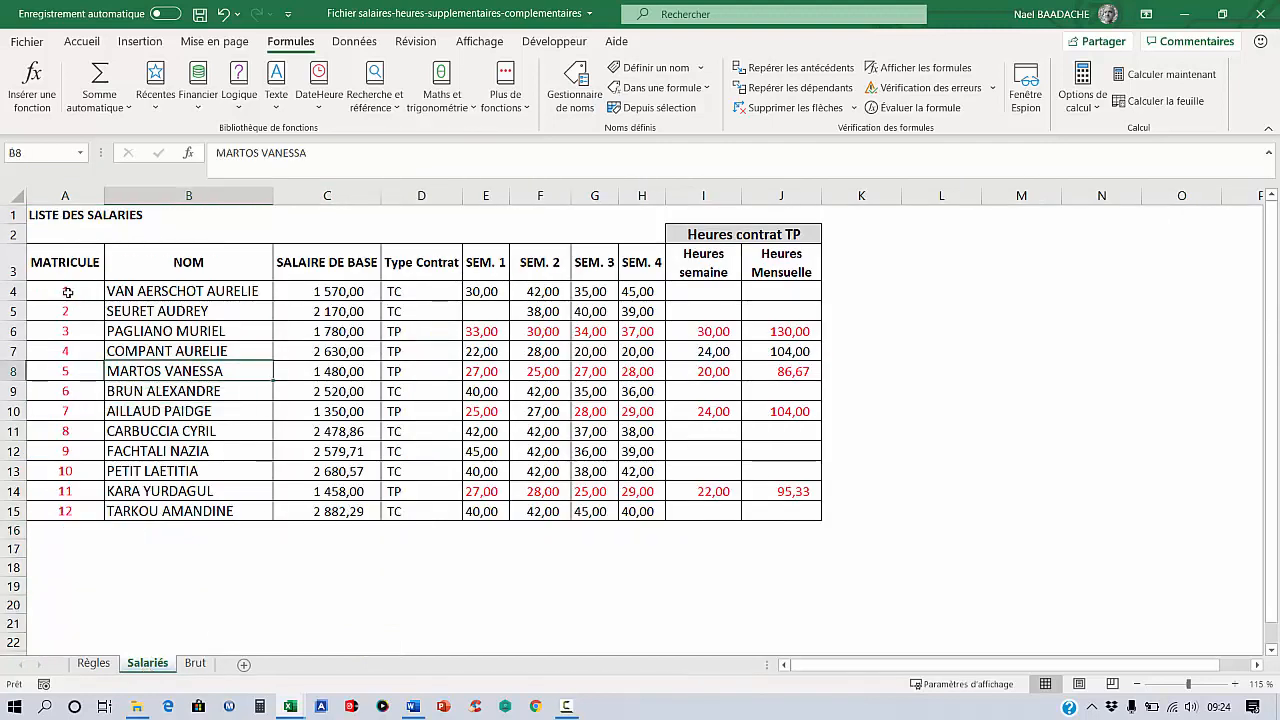
left_click_drag(51, 290, 791, 506)
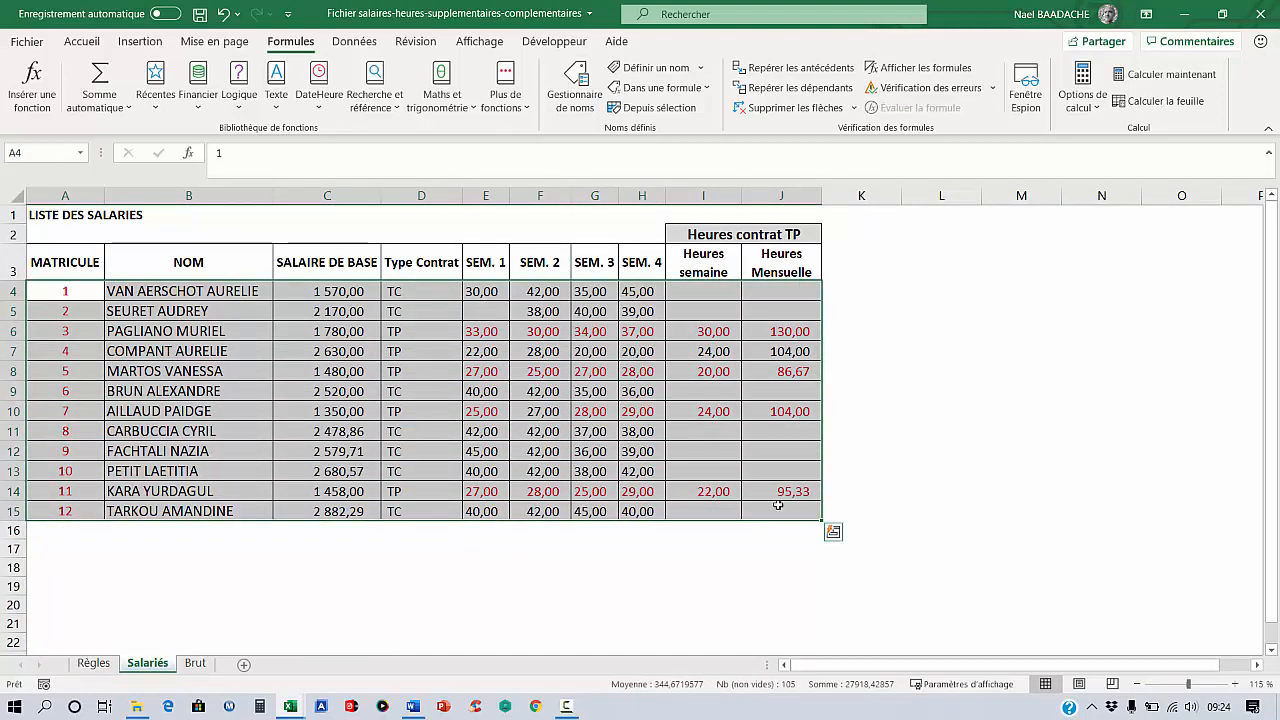
left_click(647, 416)
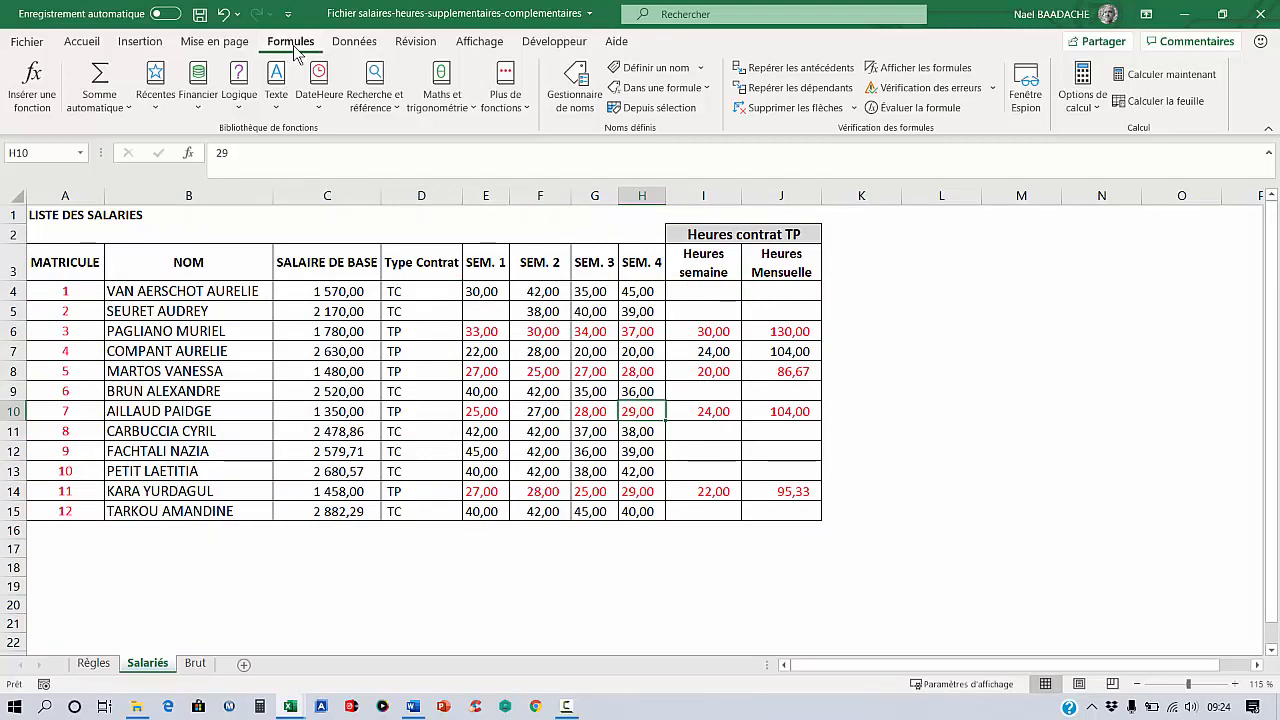
Step: Delete the defined names ListeSalaries and Matricule from the workbook
left_click(575, 88)
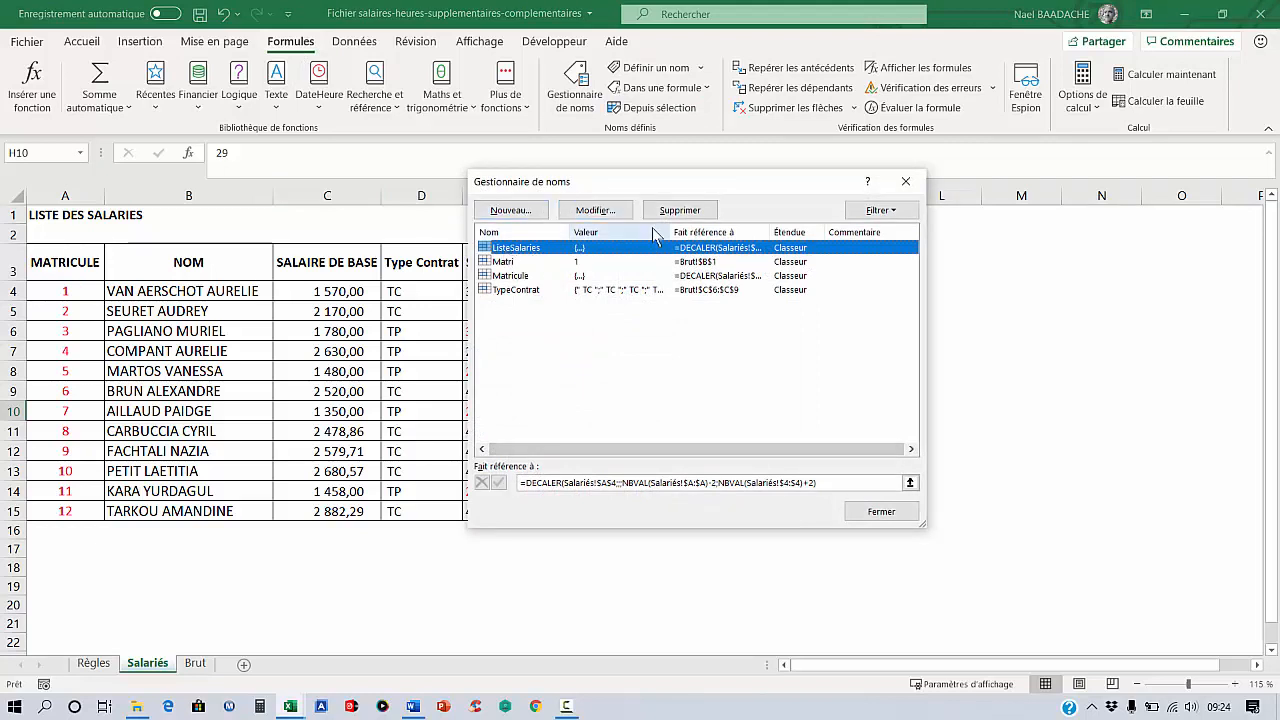
left_click(680, 211)
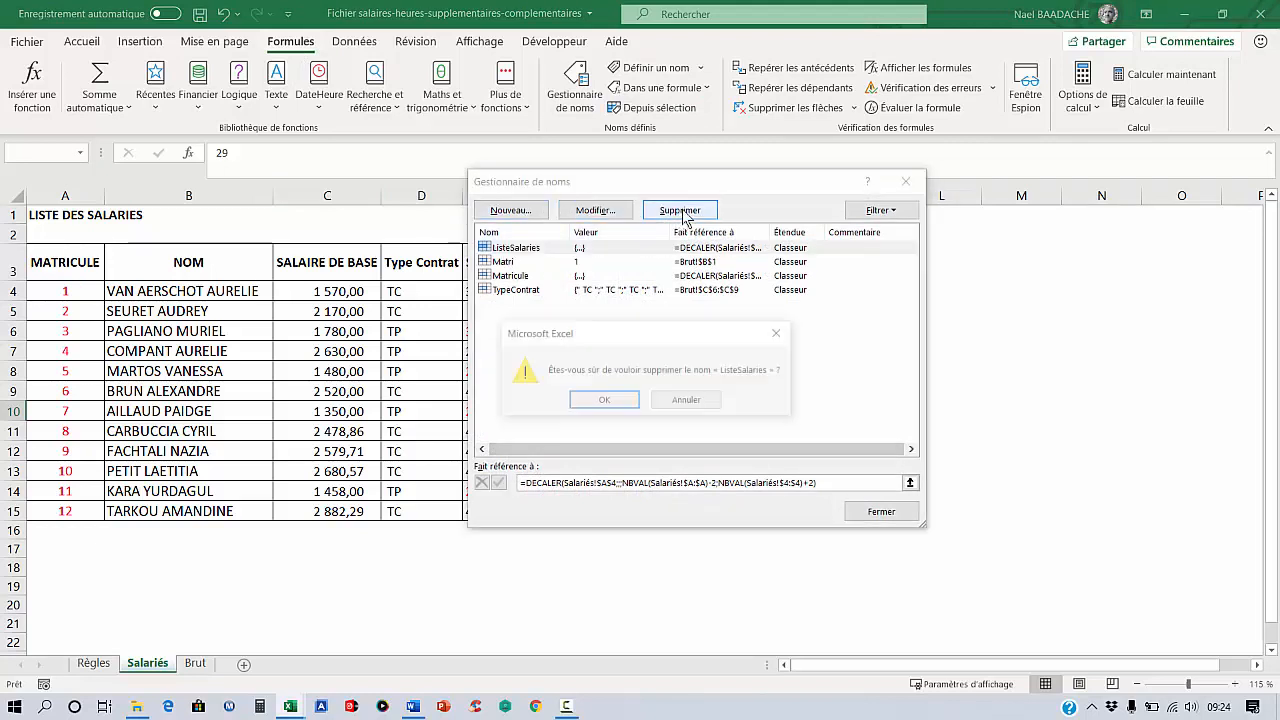
left_click(610, 410)
left_click(512, 262)
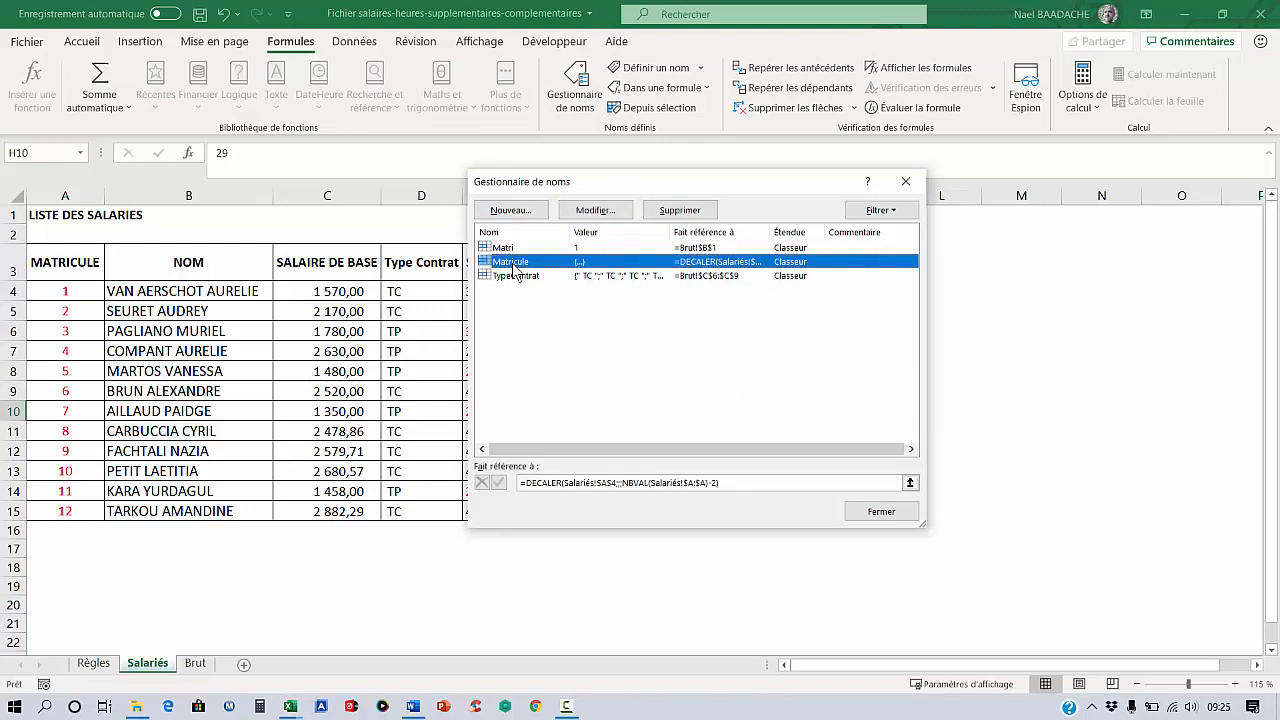
left_click(680, 211)
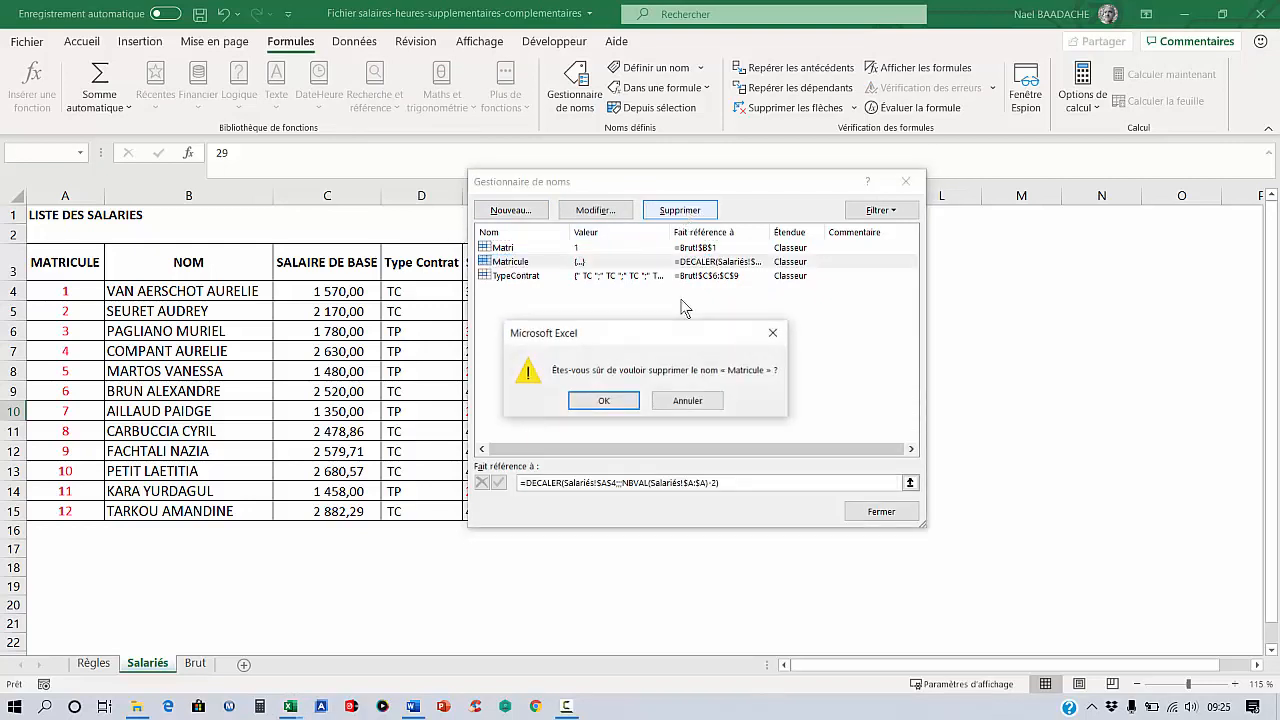
left_click(604, 400)
left_click(862, 520)
left_click(360, 408)
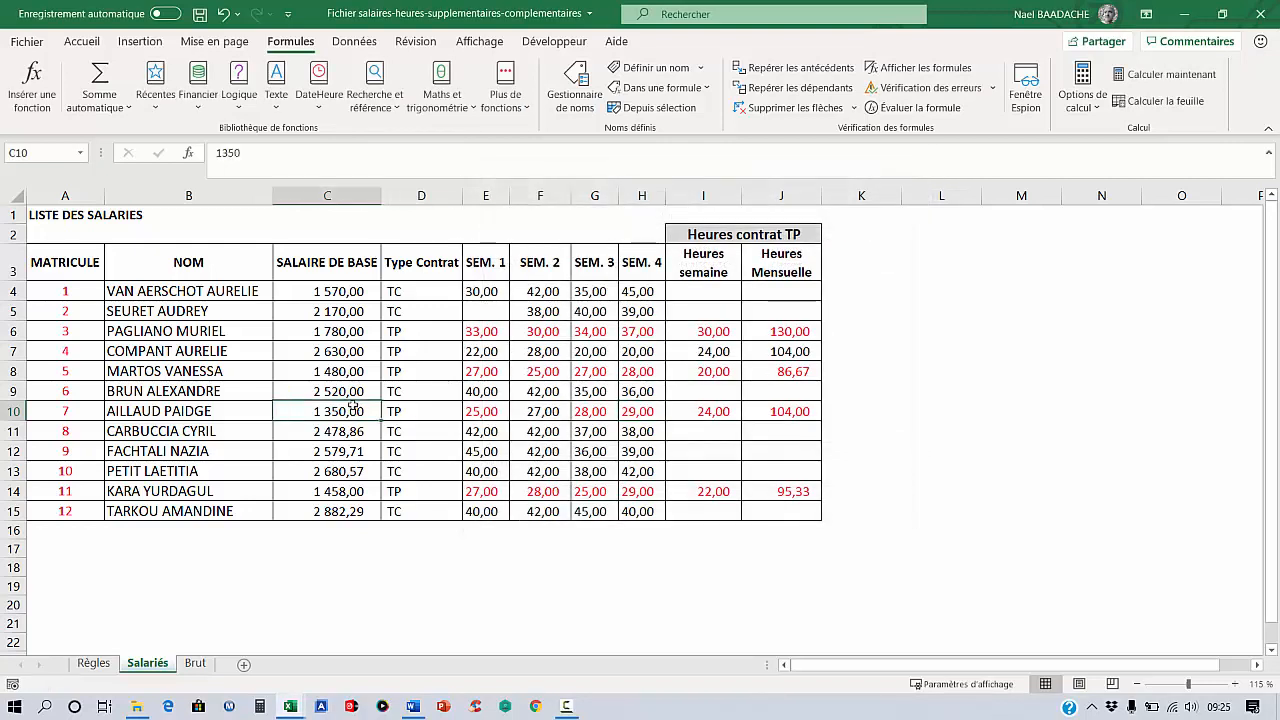
Step: Name the employee data range A4:J15 on the Salariés sheet ListeSalaries
left_click_drag(68, 291, 753, 506)
left_click(30, 153)
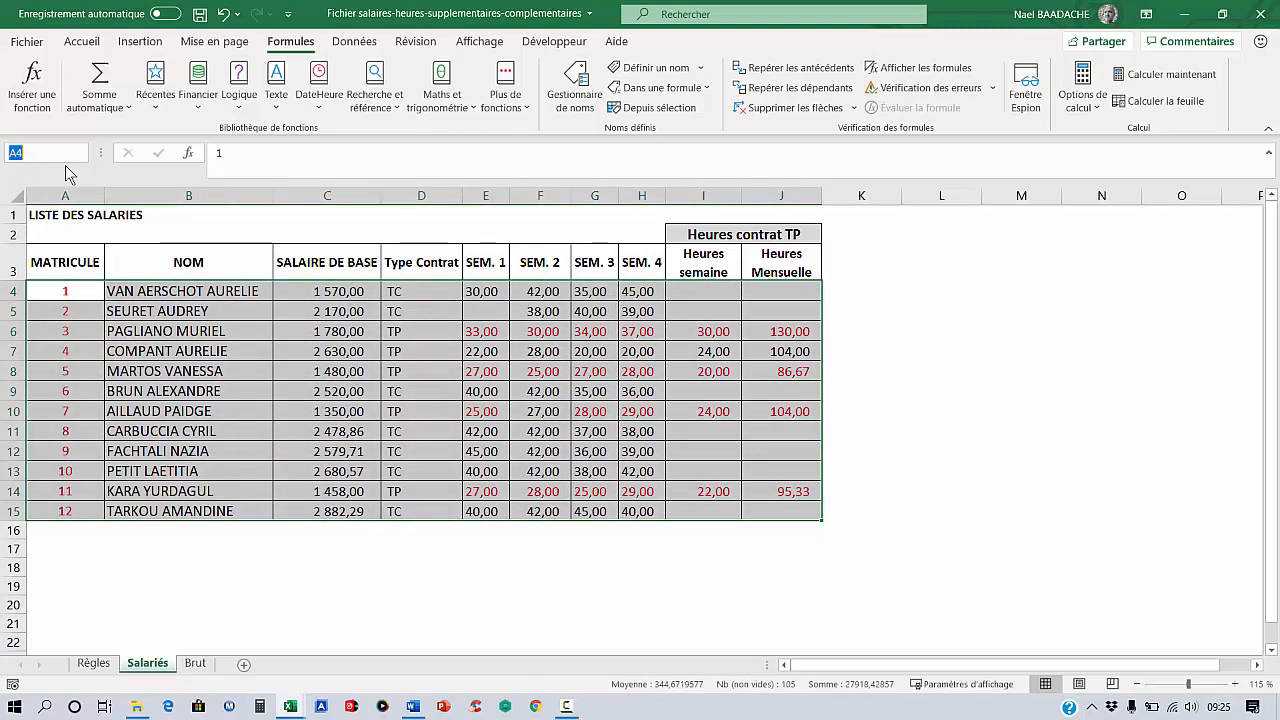
type("ListeSalaries")
left_click(250, 390)
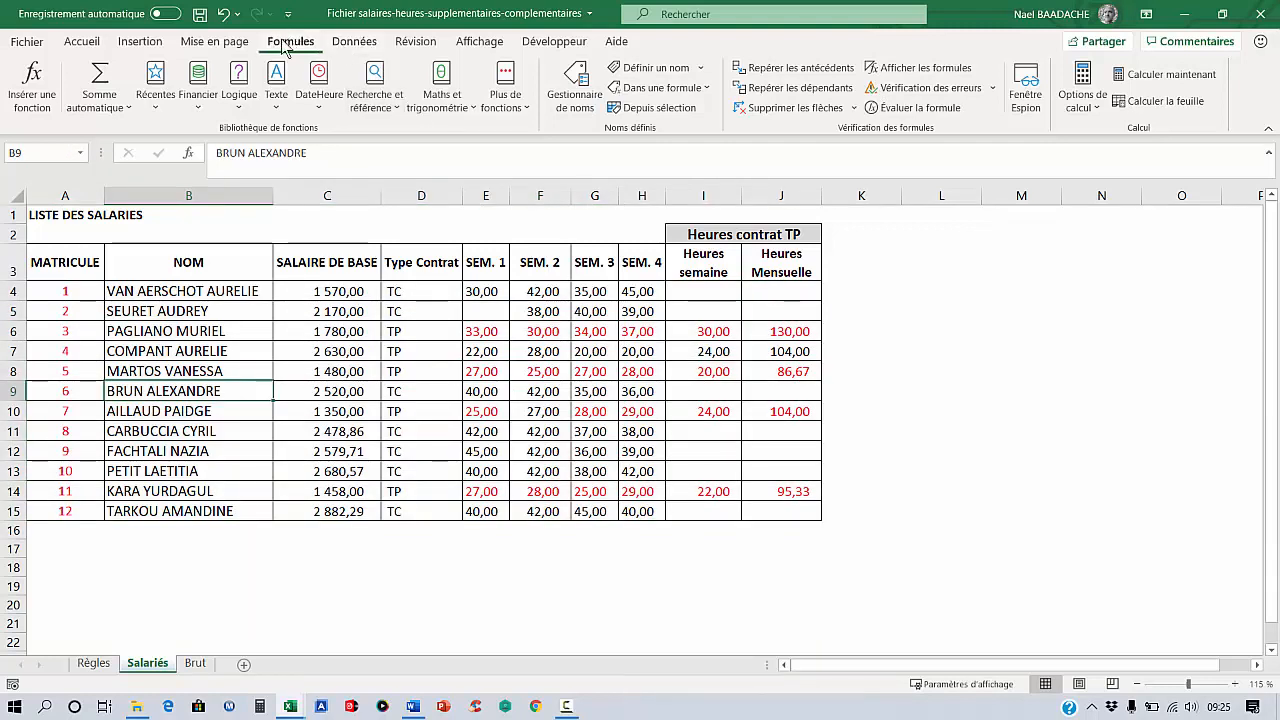
left_click(575, 88)
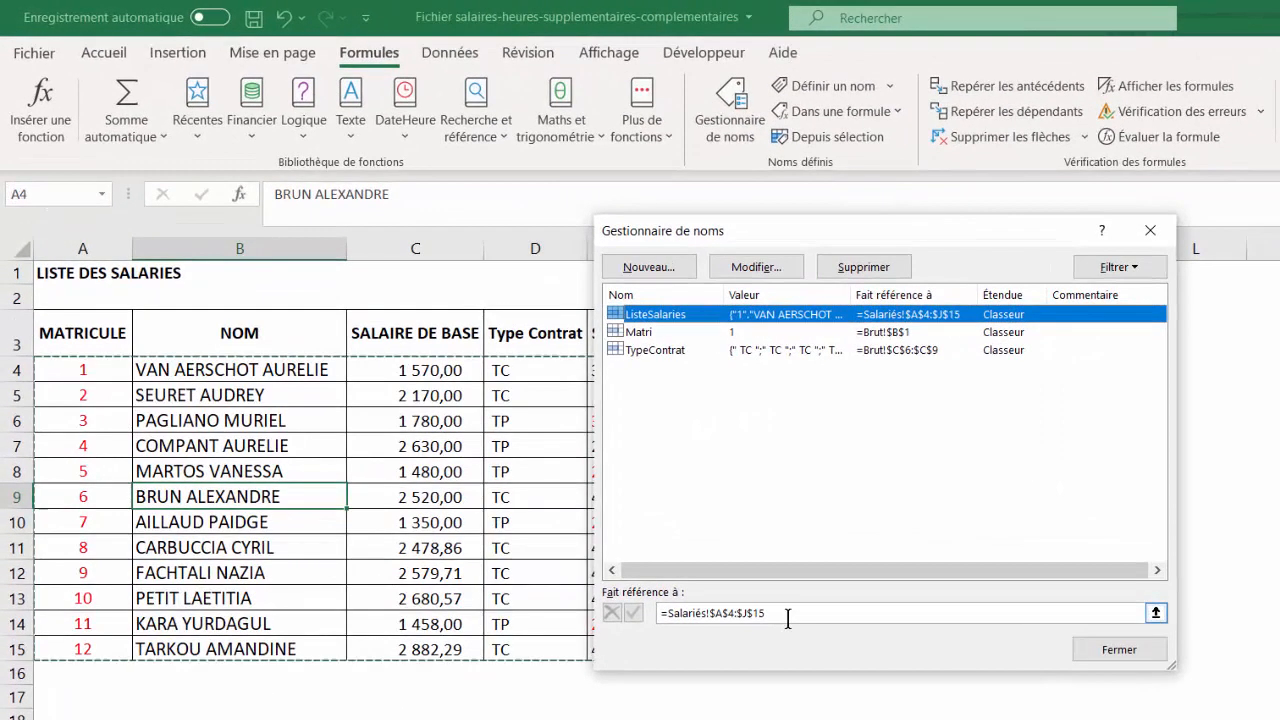
left_click(624, 483)
key("BackSpace")
key("BackSpace")
key("BackSpace")
key("BackSpace")
key("BackSpace")
key("BackSpace")
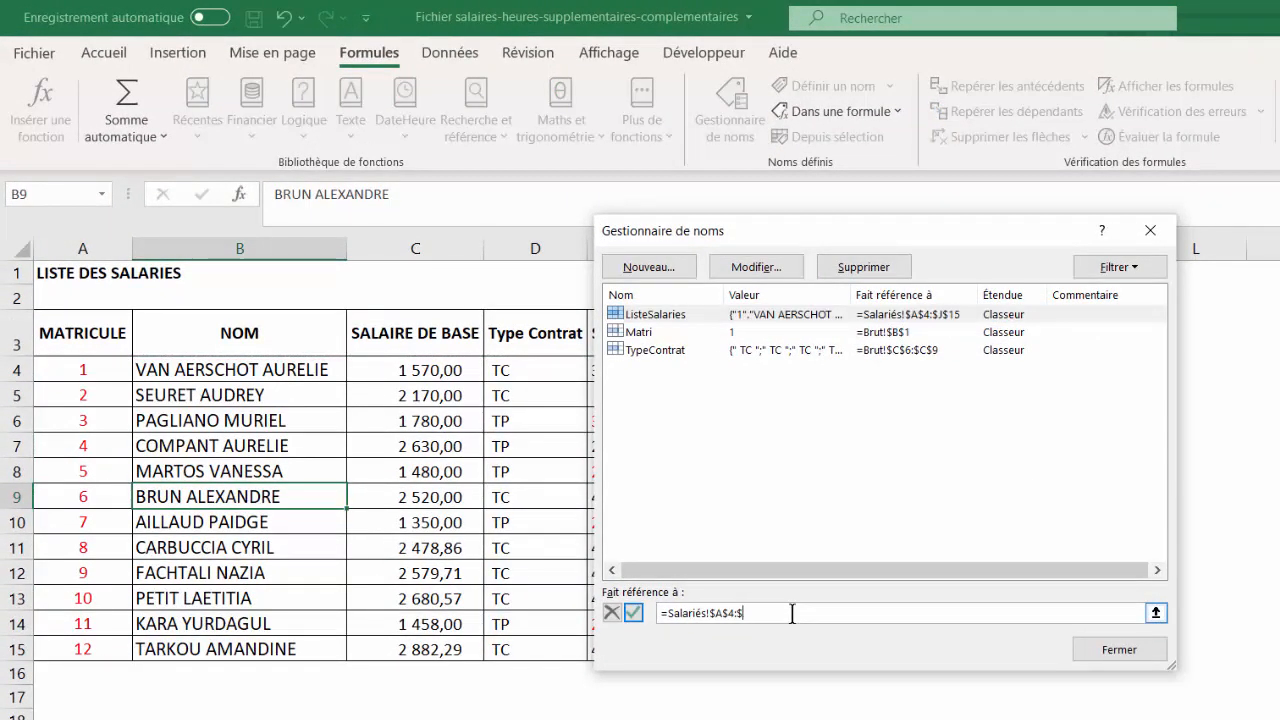
key("Escape")
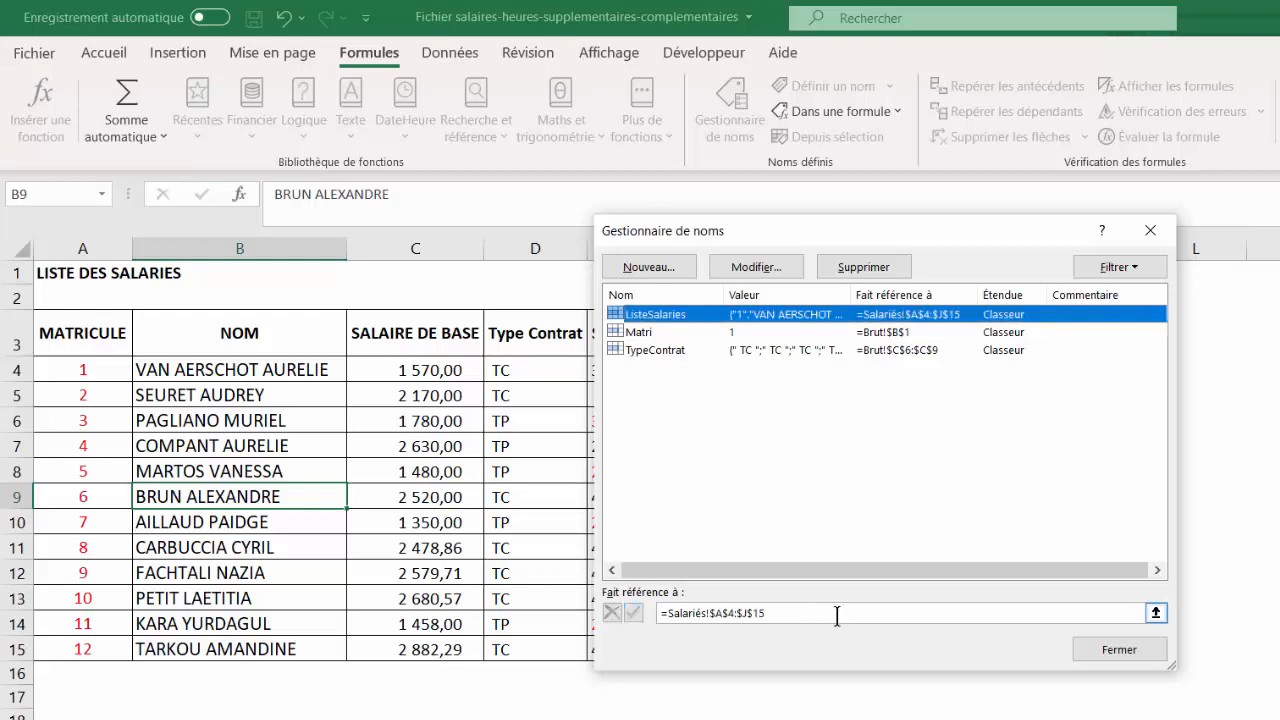
left_click(1120, 650)
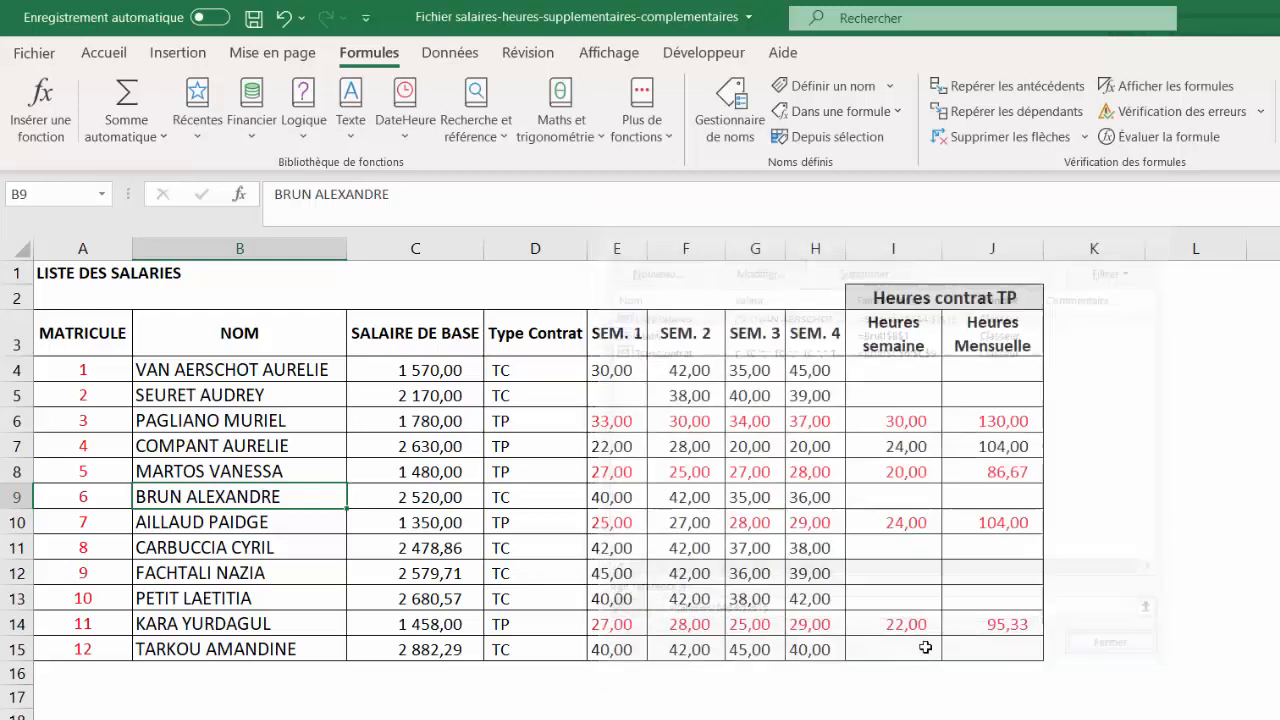
left_click(684, 572)
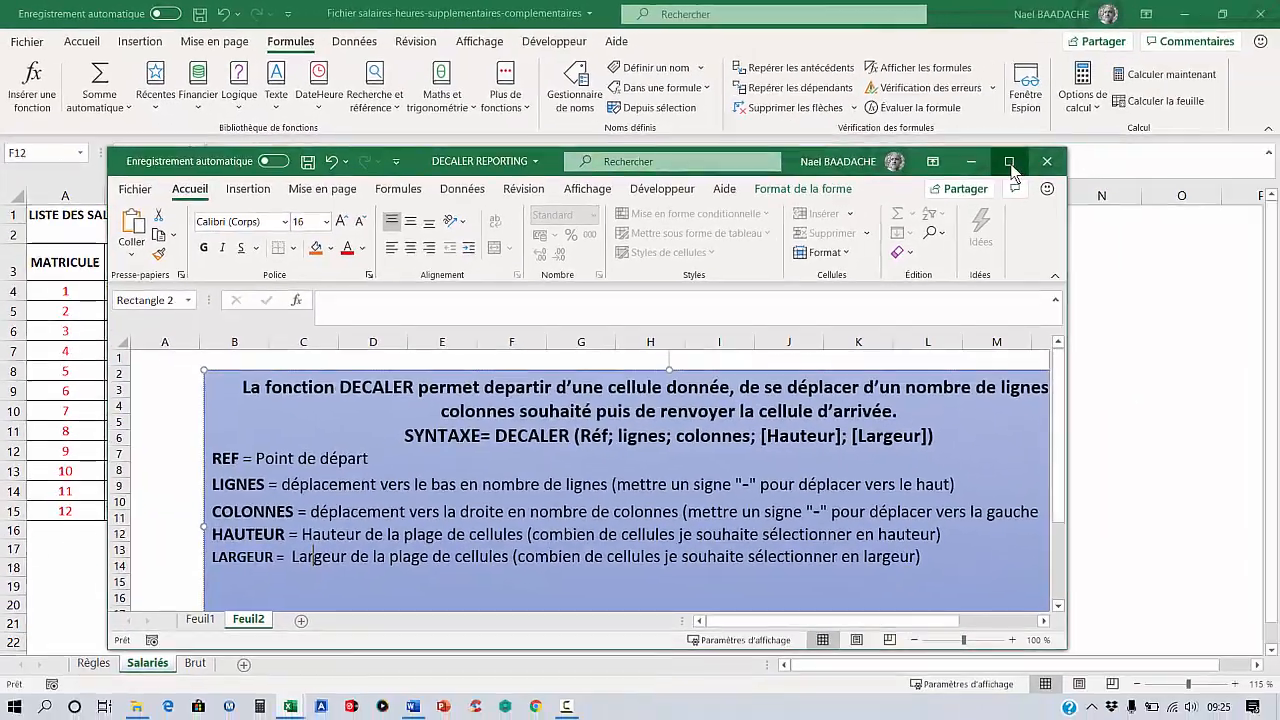
Step: Enlarge the DECALER REPORTING workbook window and highlight the DECALER syntax and the REF argument's explanation
left_click(1125, 181)
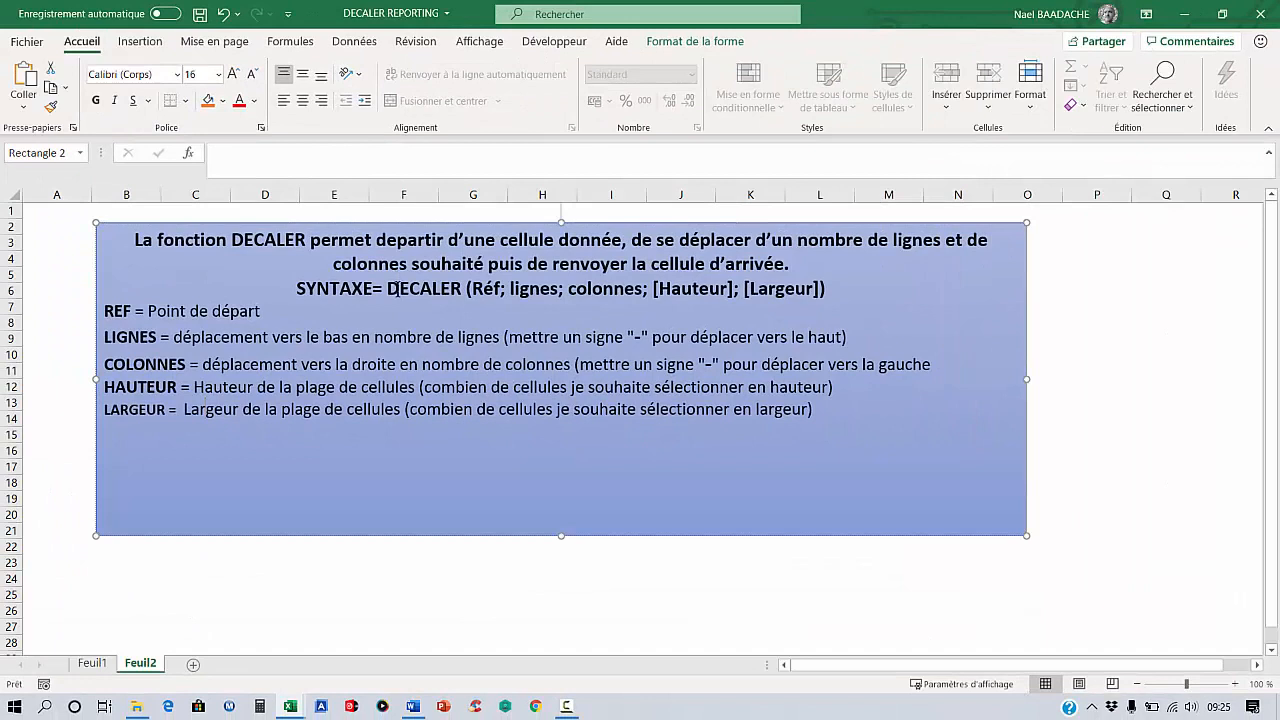
left_click_drag(296, 289, 828, 290)
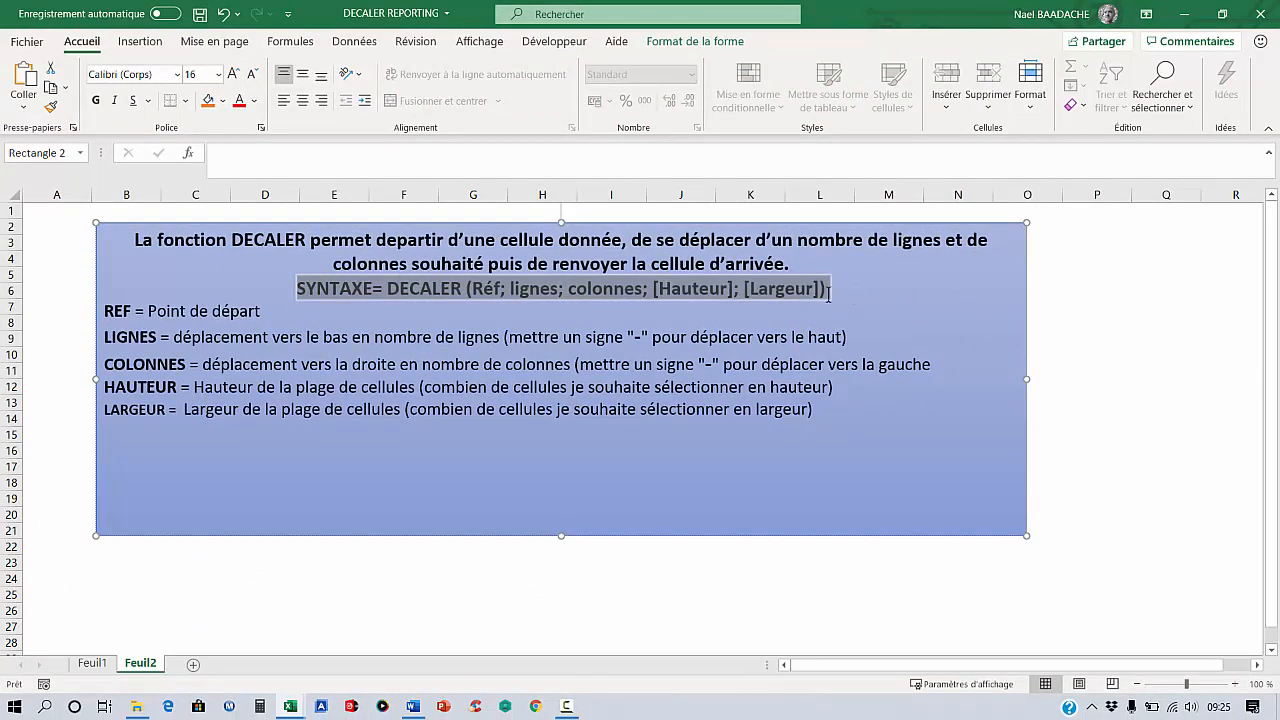
left_click(521, 288)
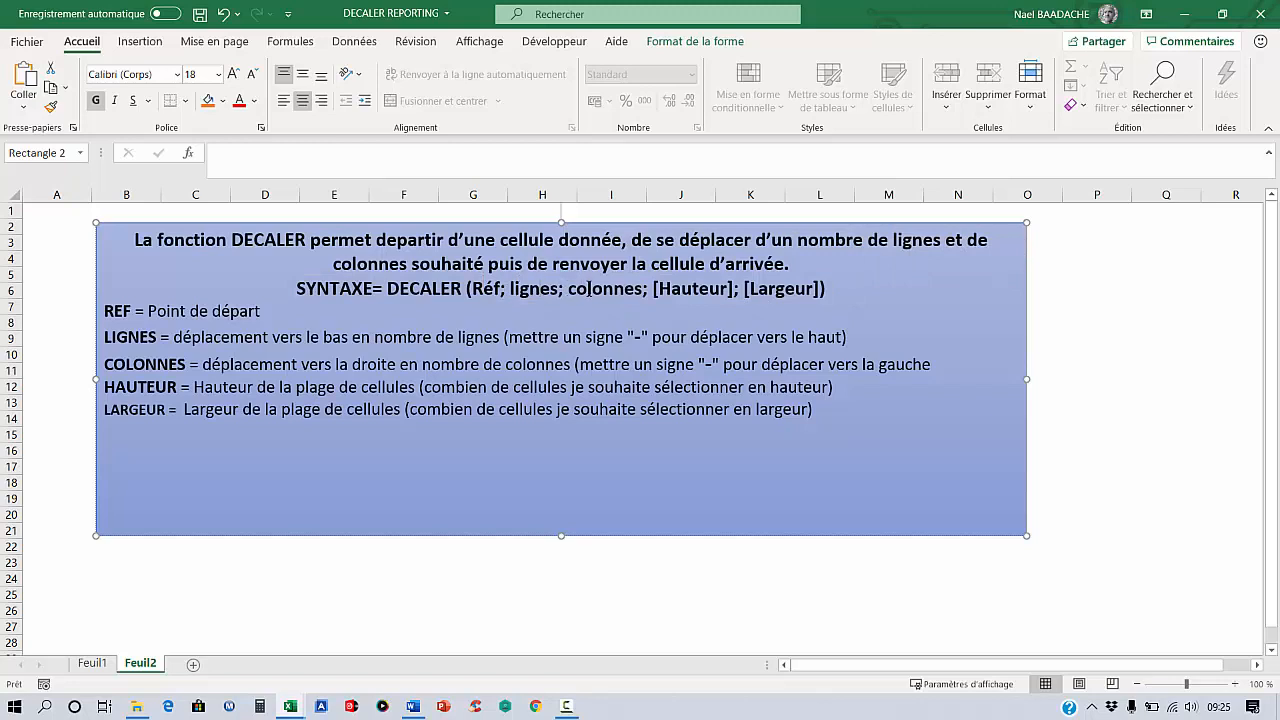
left_click(805, 289)
left_click_drag(137, 311, 226, 311)
left_click(236, 310)
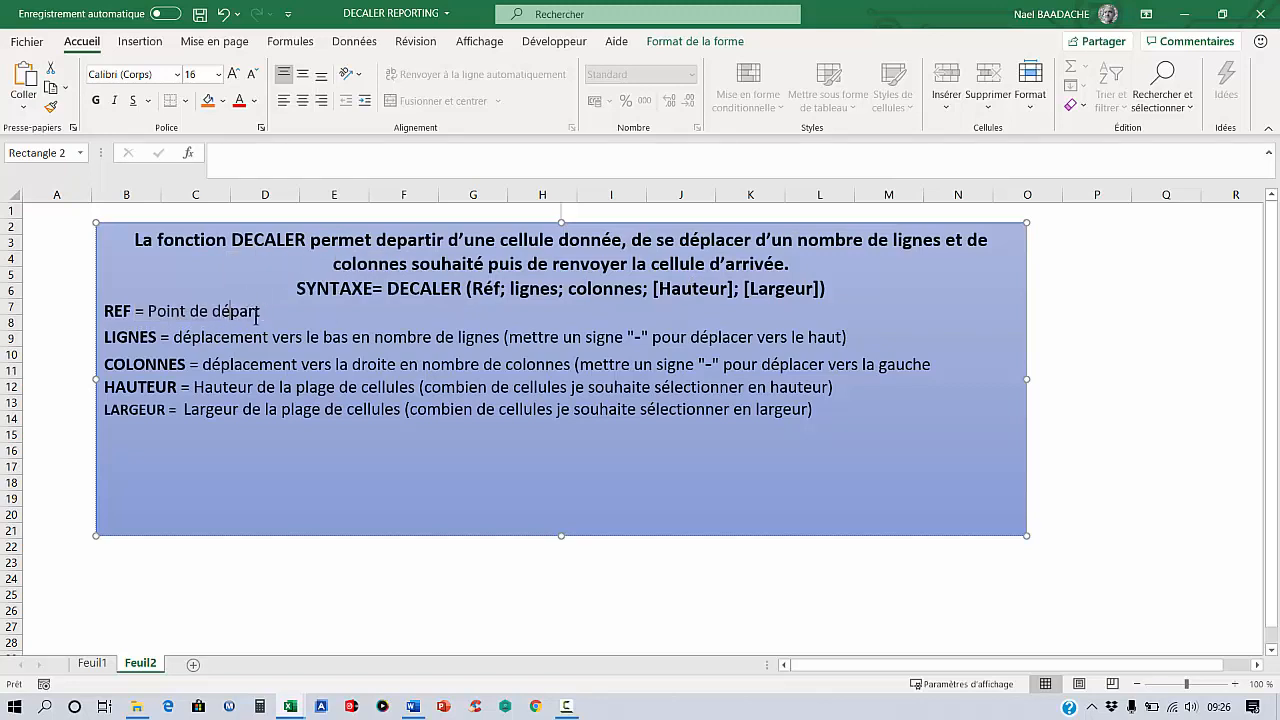
Step: Go through the explanations of the LIGNES, COLONNES, HAUTEUR and LARGEUR arguments, highlighting parts of the text
left_click_drag(200, 336, 221, 337)
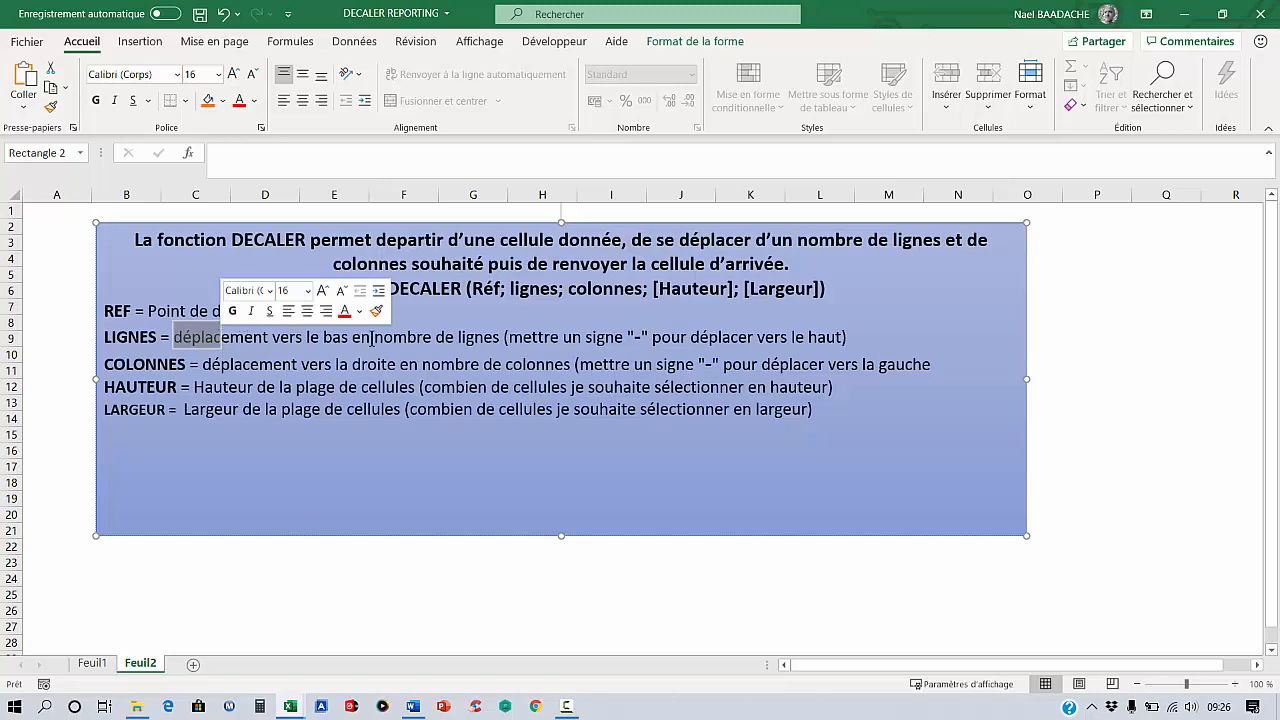
left_click(635, 337)
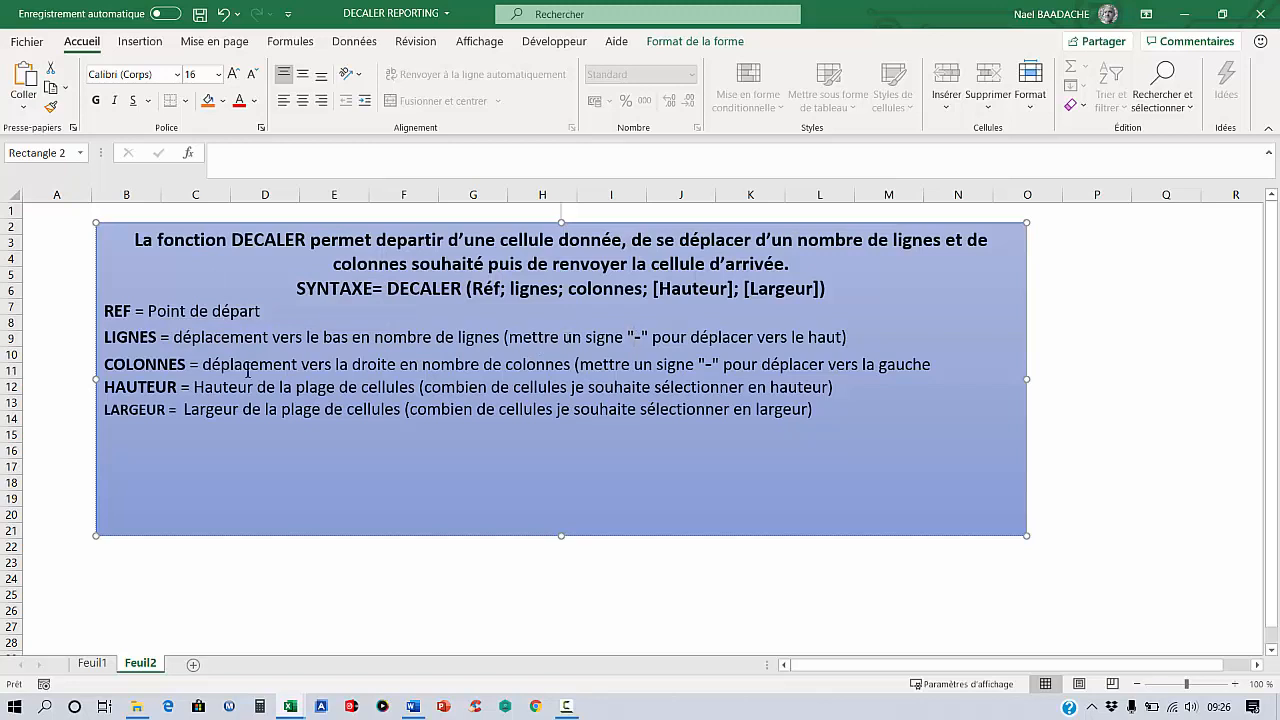
left_click_drag(285, 367, 379, 364)
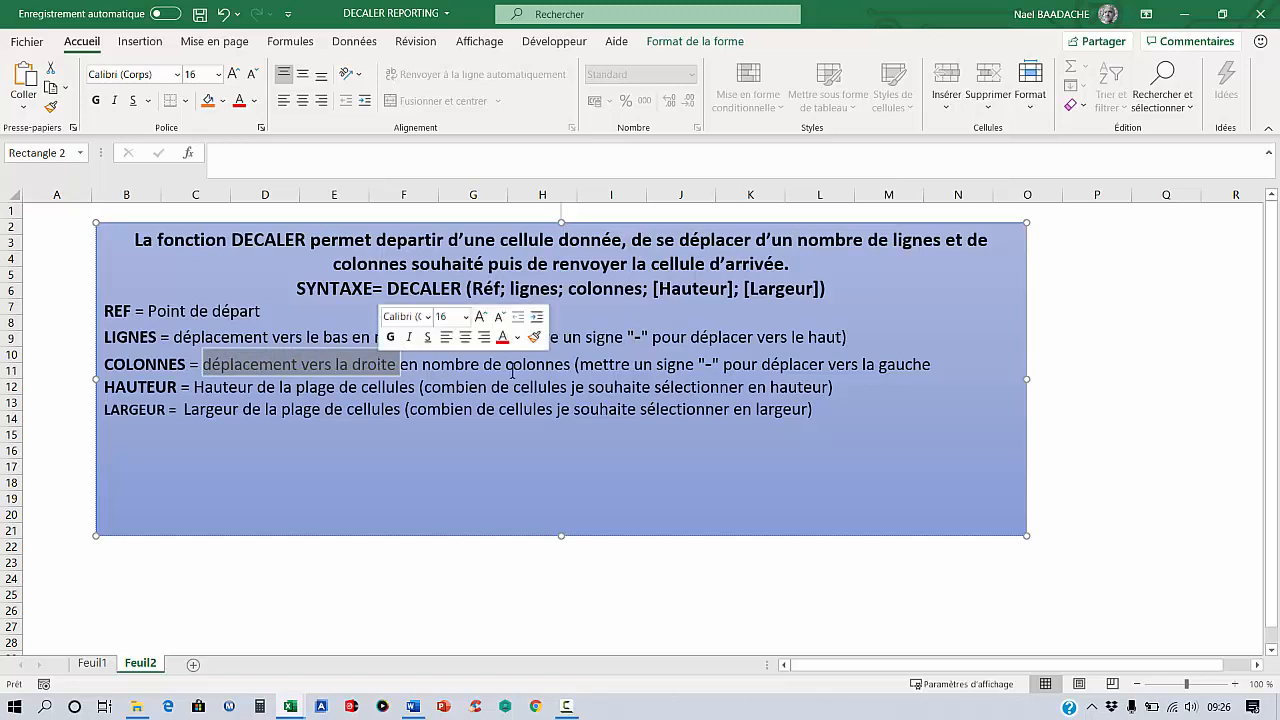
left_click(708, 366)
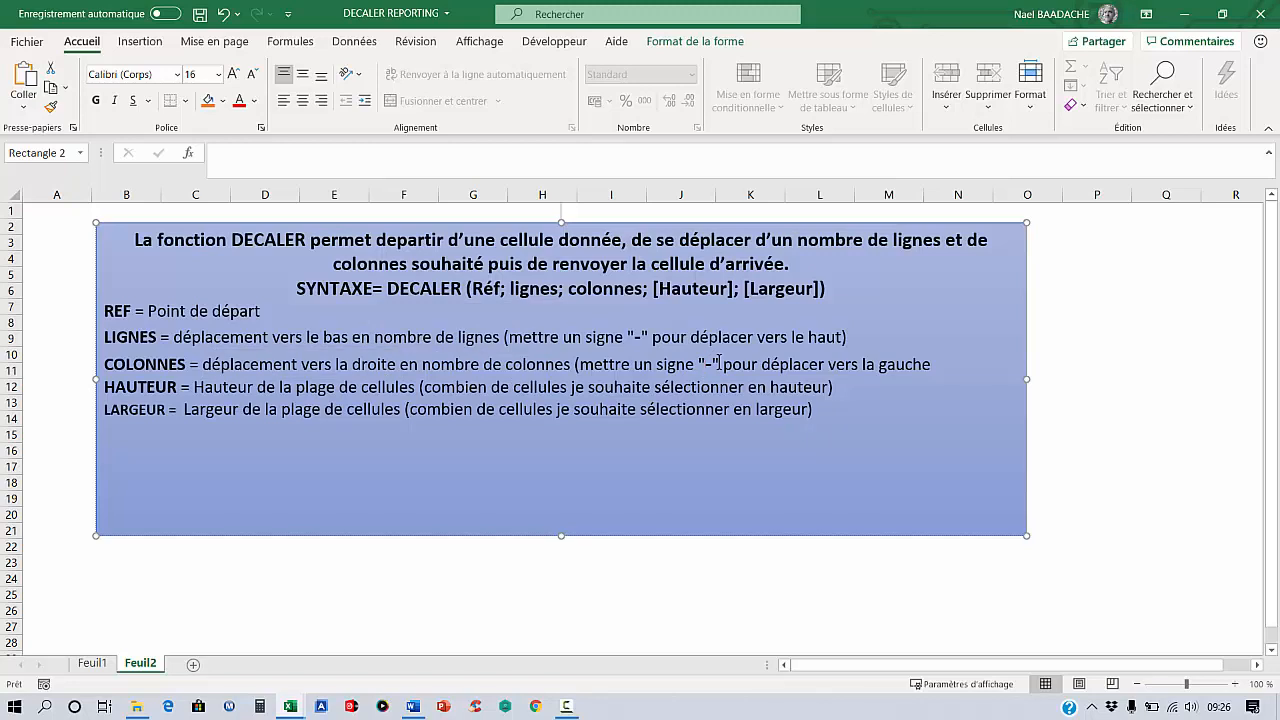
left_click_drag(237, 387, 451, 389)
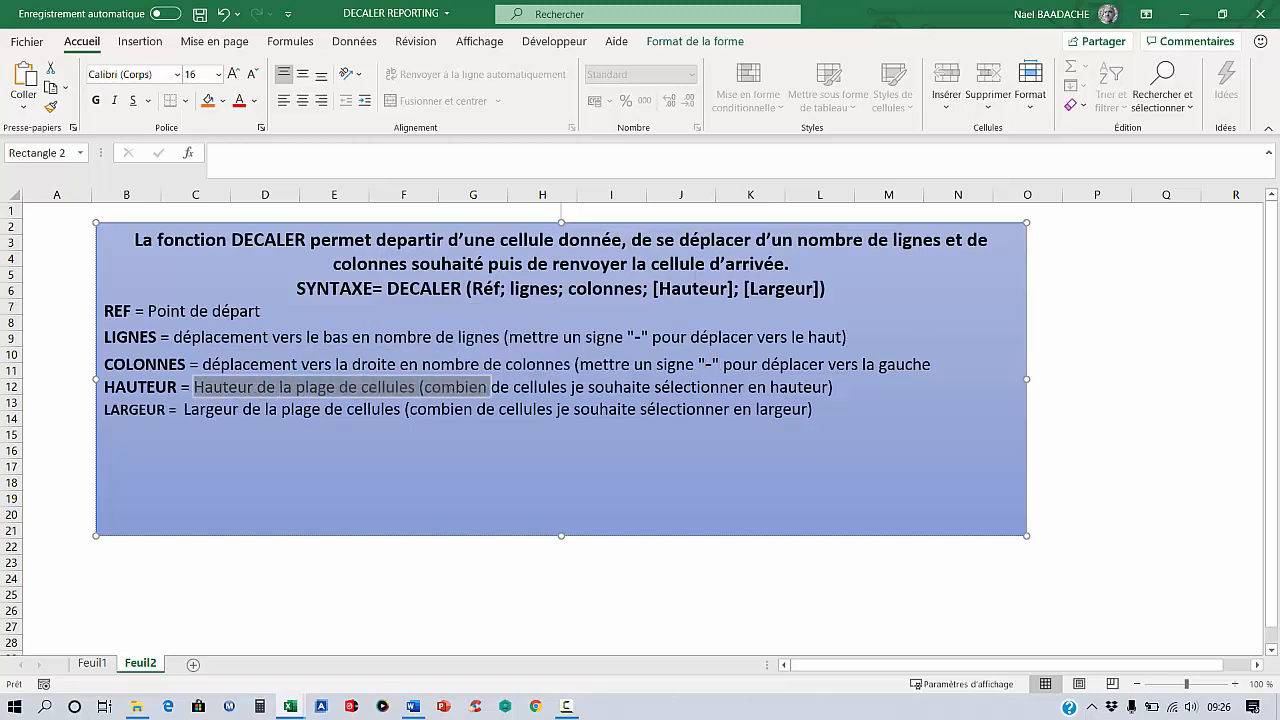
left_click_drag(193, 413, 401, 411)
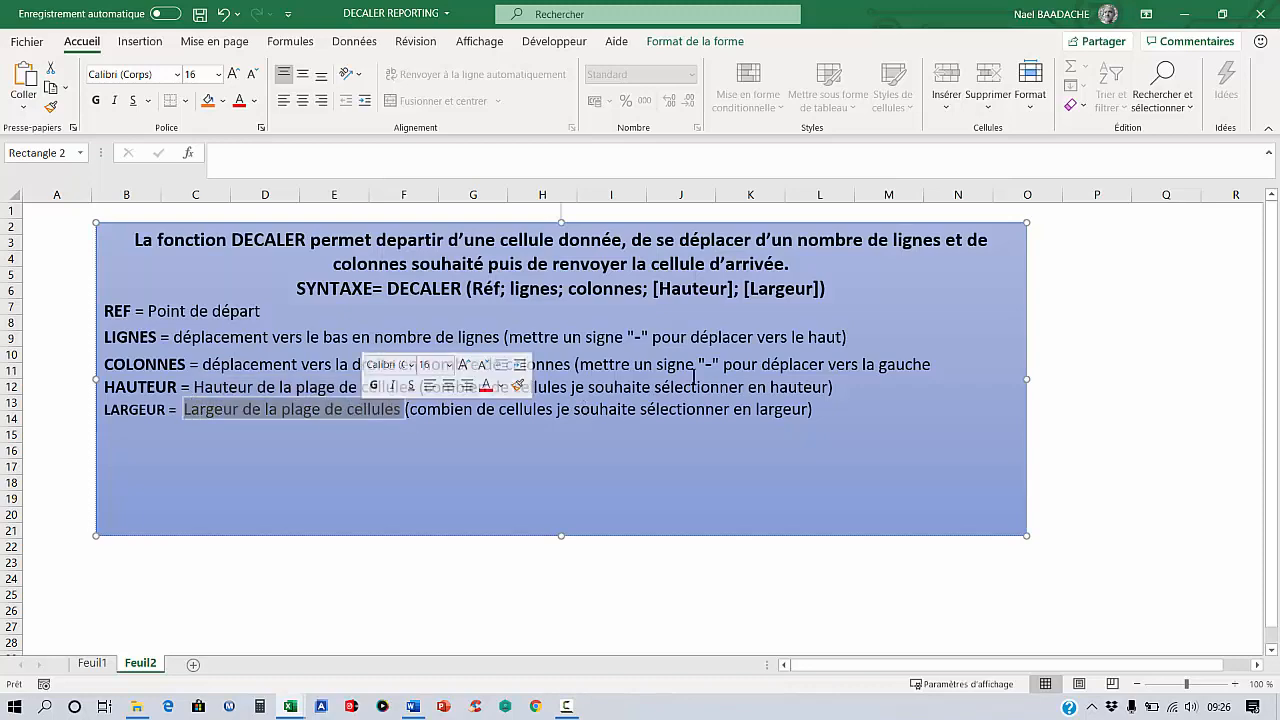
Step: Return to the salary workbook and select the named range ListeSalaries to check which cells it covers
double_click(488, 24)
left_click_drag(757, 72, 1279, 108)
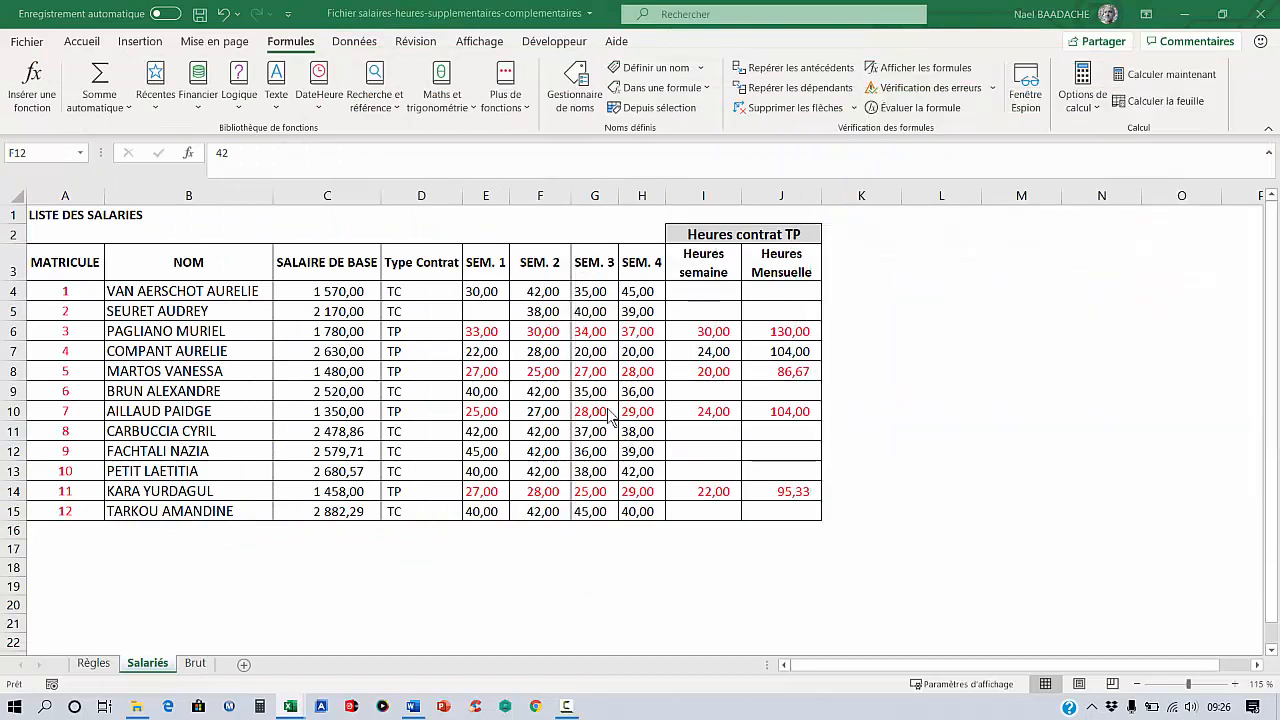
left_click(305, 352)
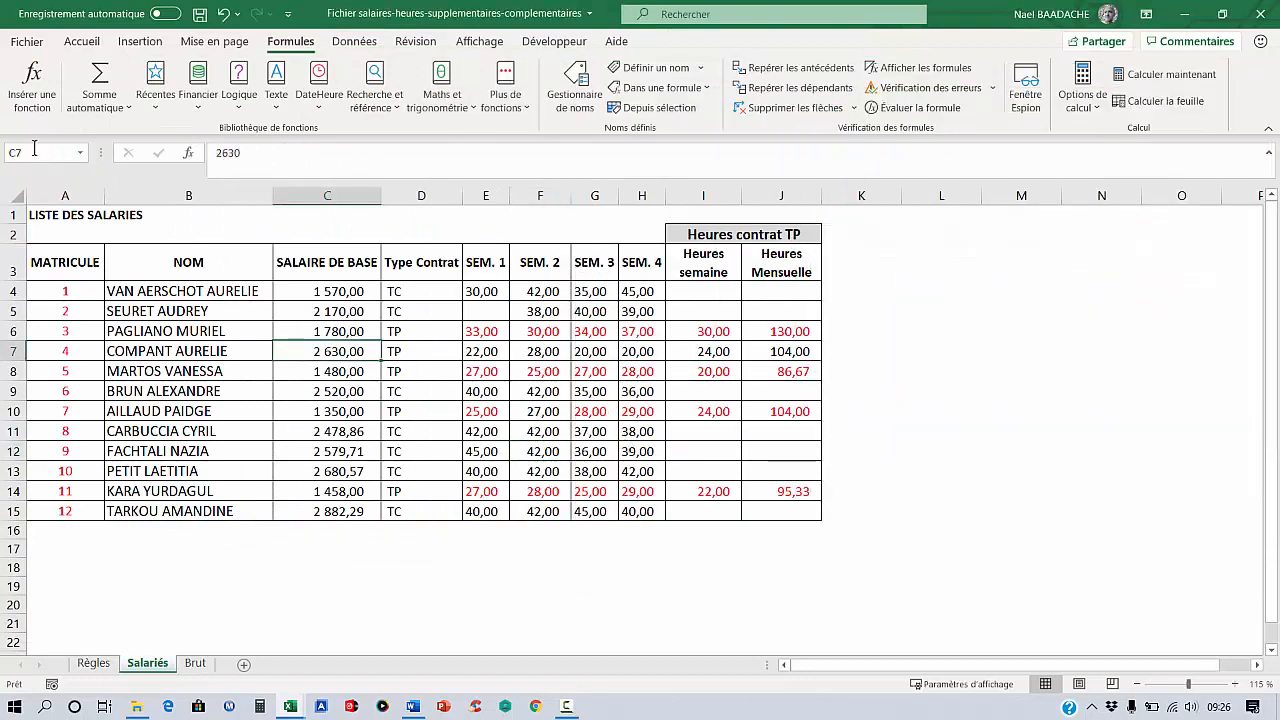
left_click(80, 153)
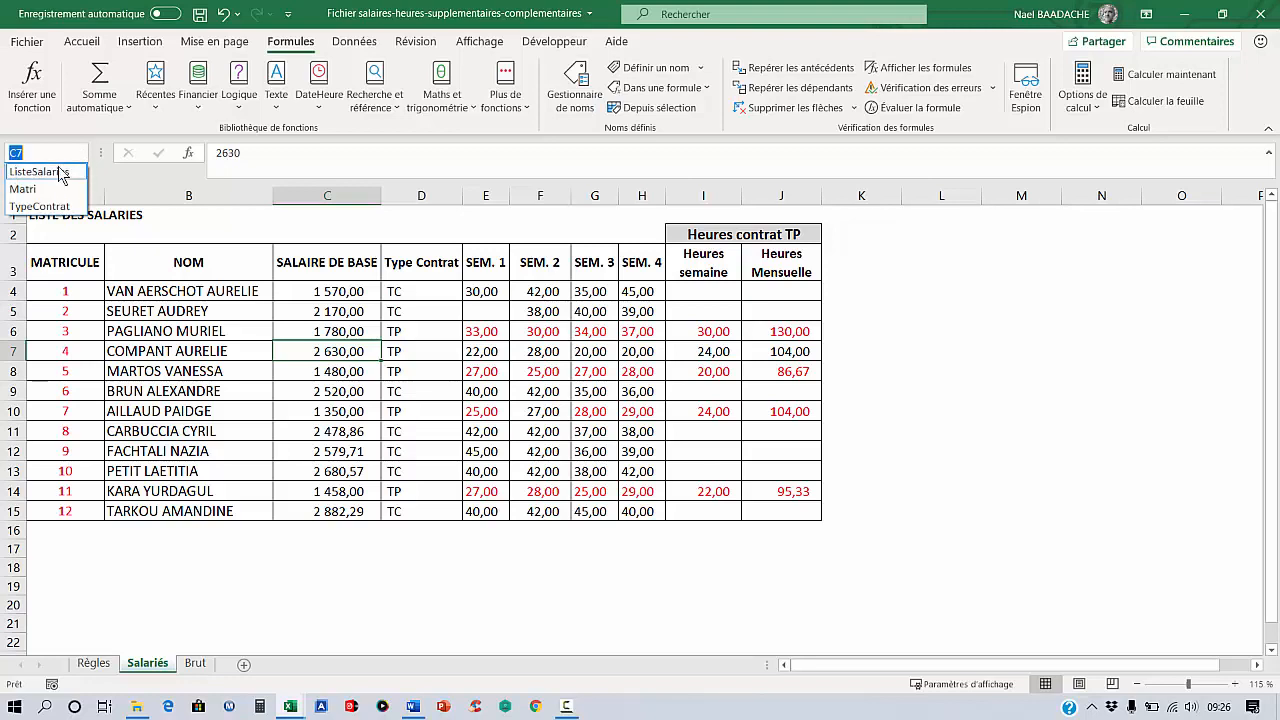
left_click(35, 170)
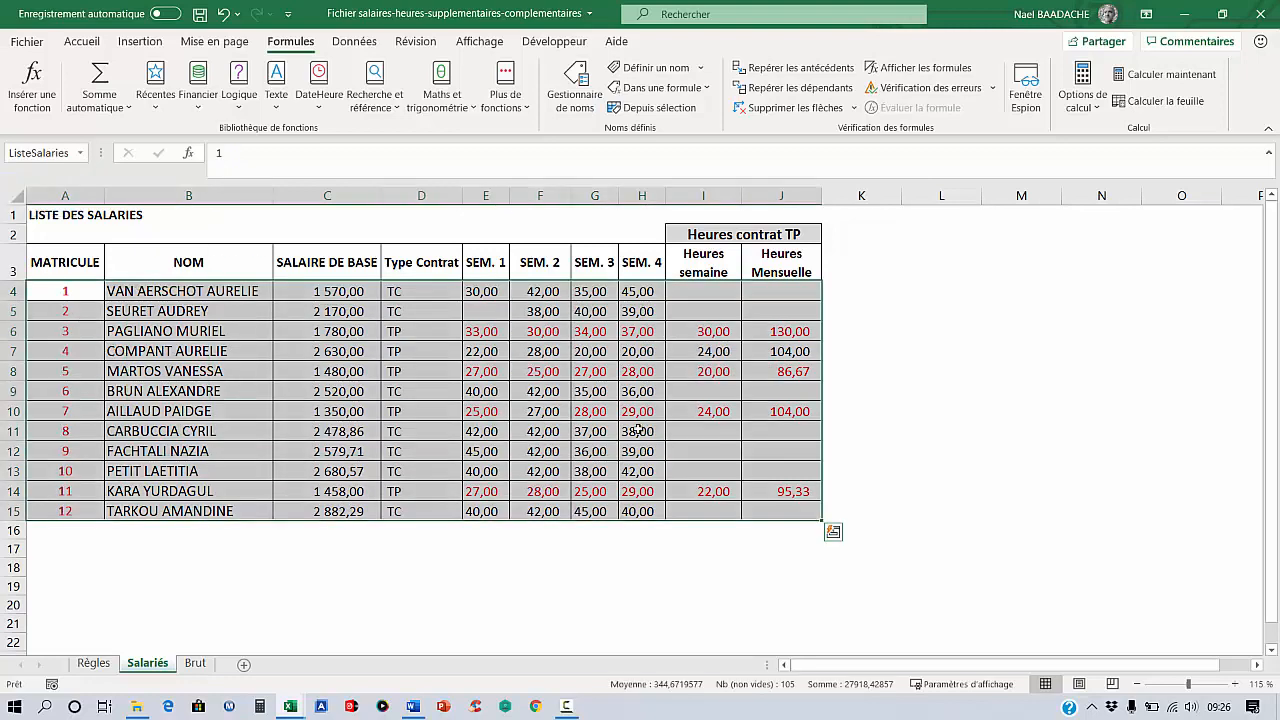
left_click(423, 410)
Step: Replace the reference of the name ListeSalaries with the start of a DECALER formula, using Salariés!$A$4 as starting point
left_click(577, 80)
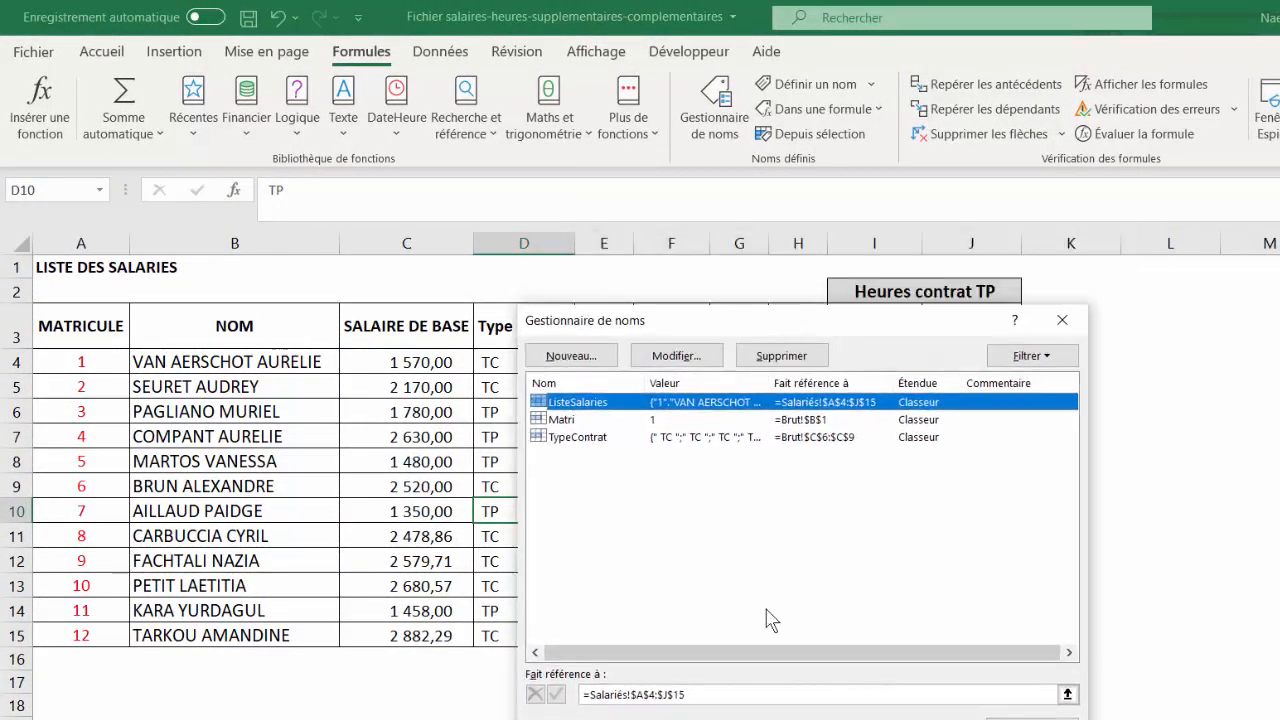
left_click(694, 694)
left_click_drag(694, 694, 580, 694)
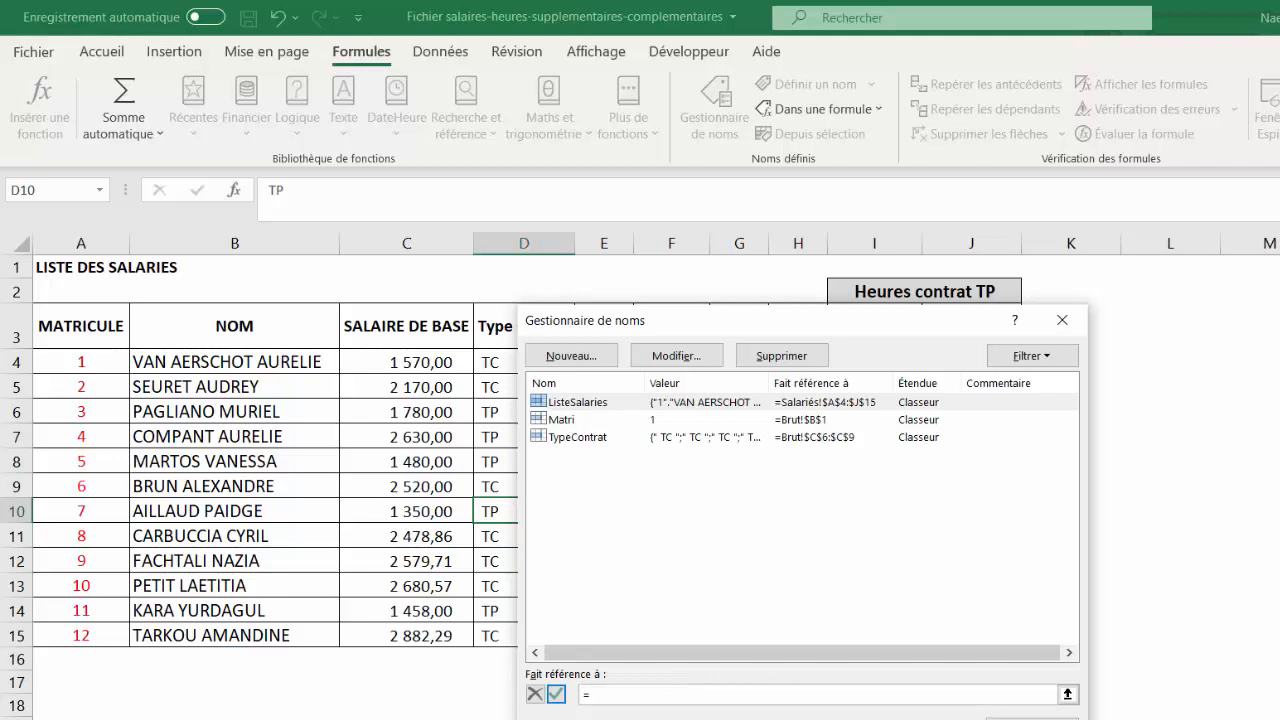
key("Escape")
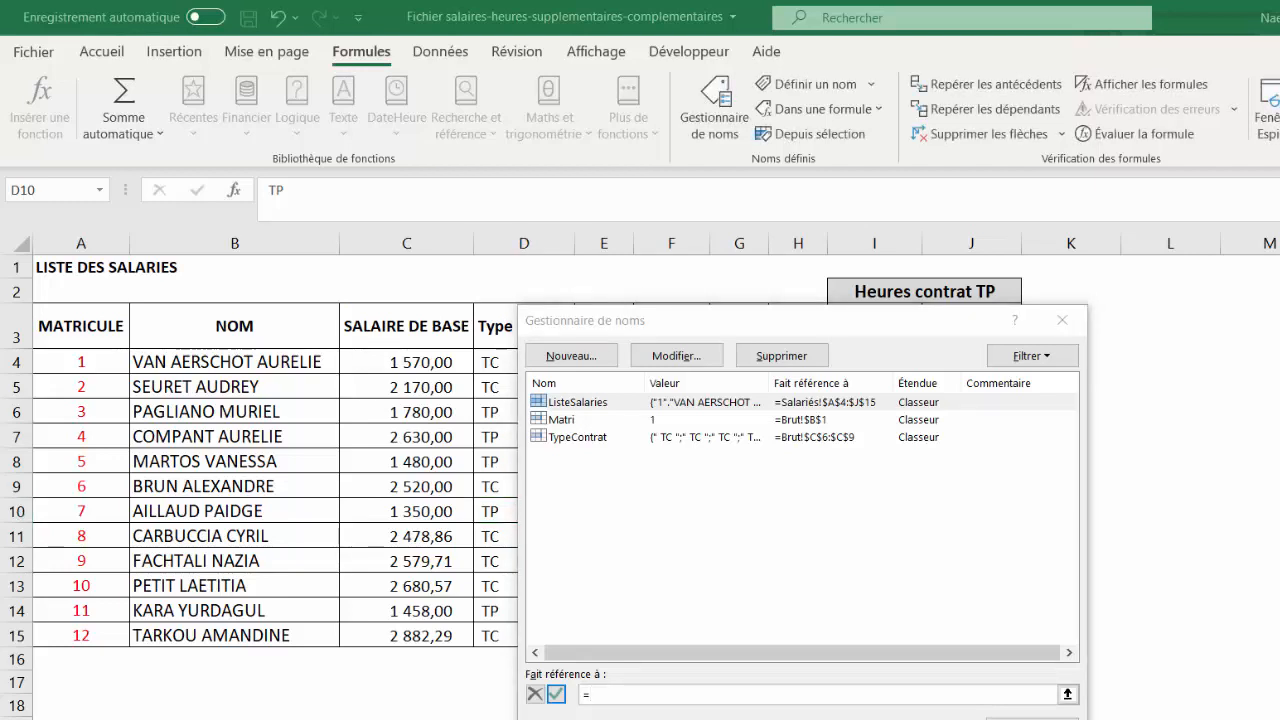
left_click(690, 693)
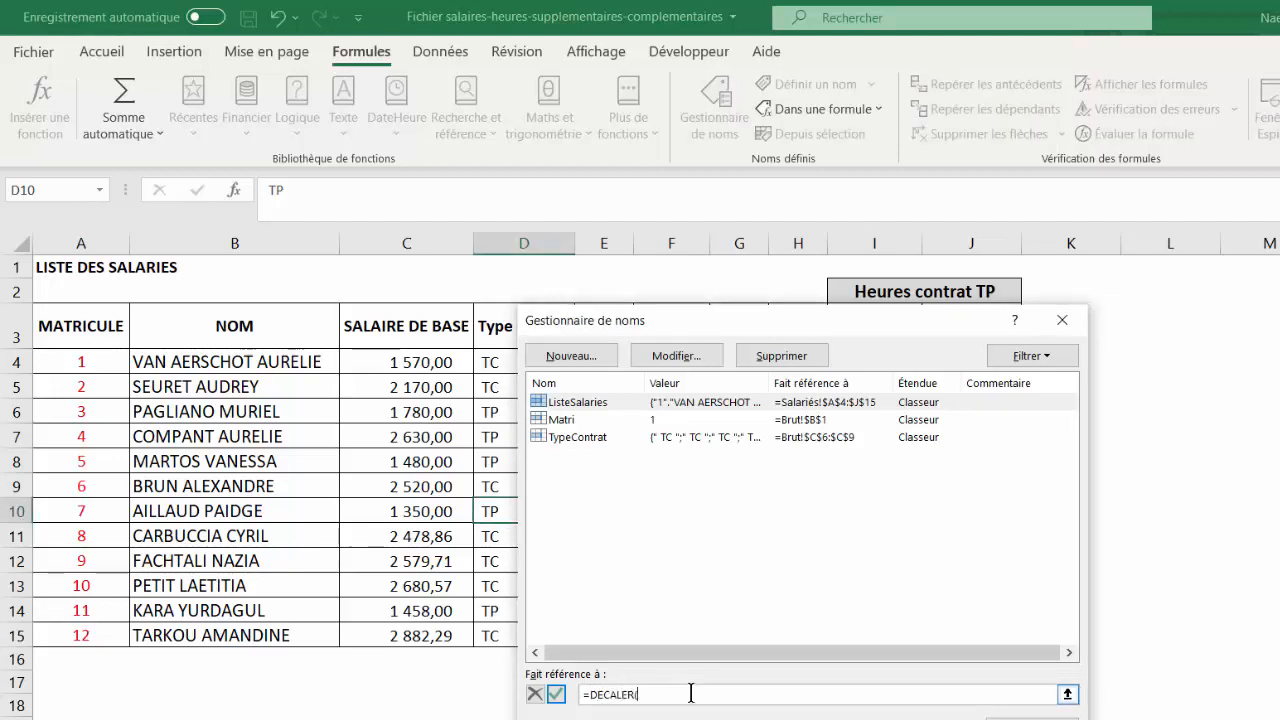
type("=DECALER(")
type("(")
left_click(94, 363)
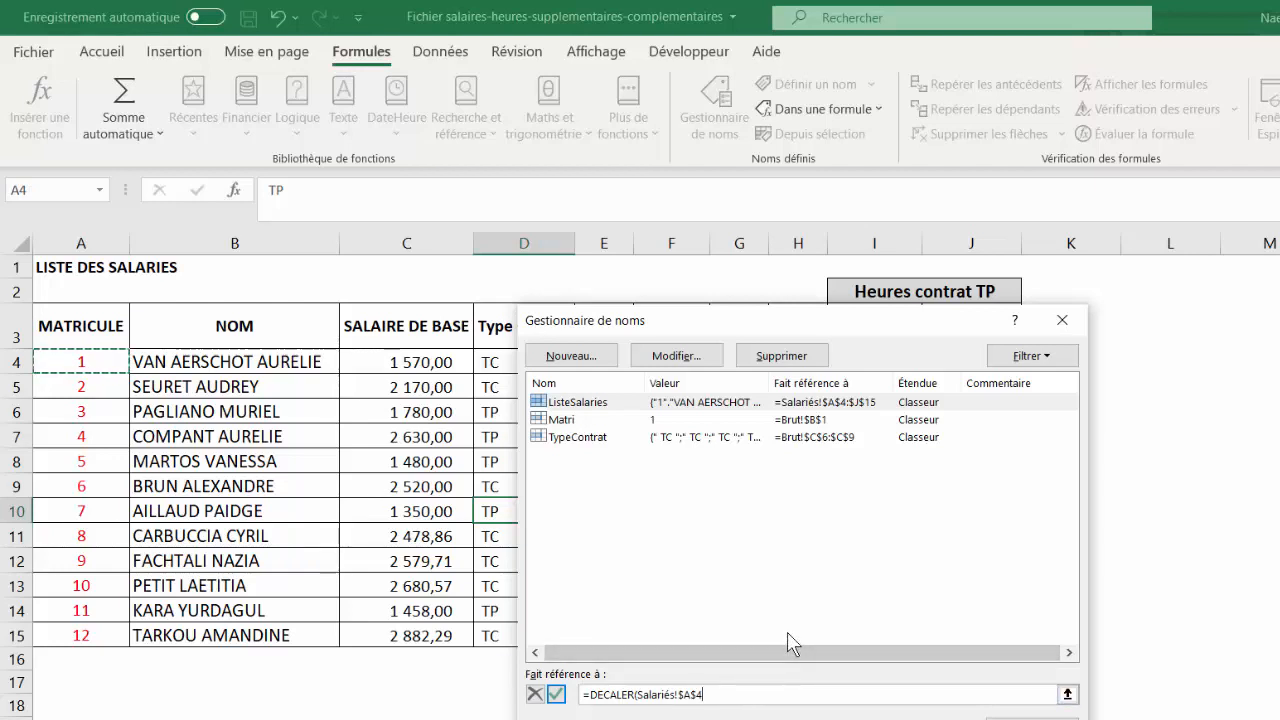
Step: Complete the ListeSalaries DECALER formula with NBVAL(Salariés!$A:$A) as height and NBVAL(Salariés!$4:$4) as width, and validate the reference
type(";;;NBVAL(")
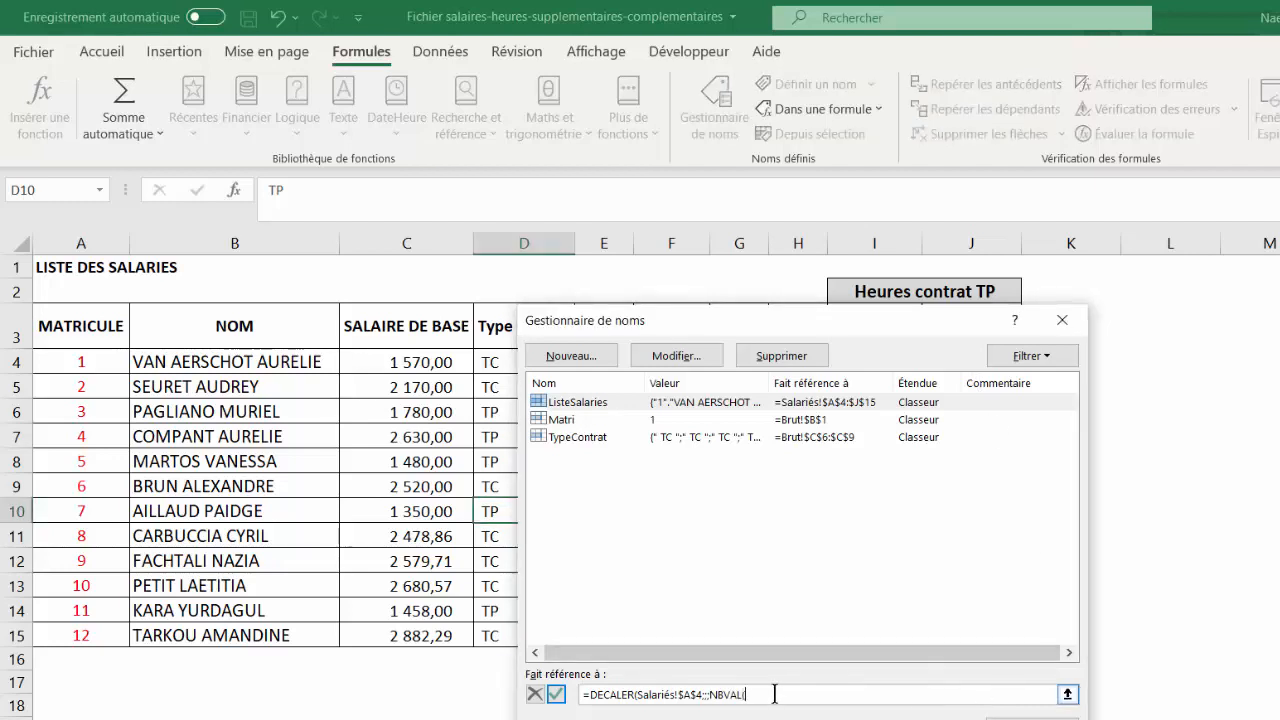
left_click(81, 243)
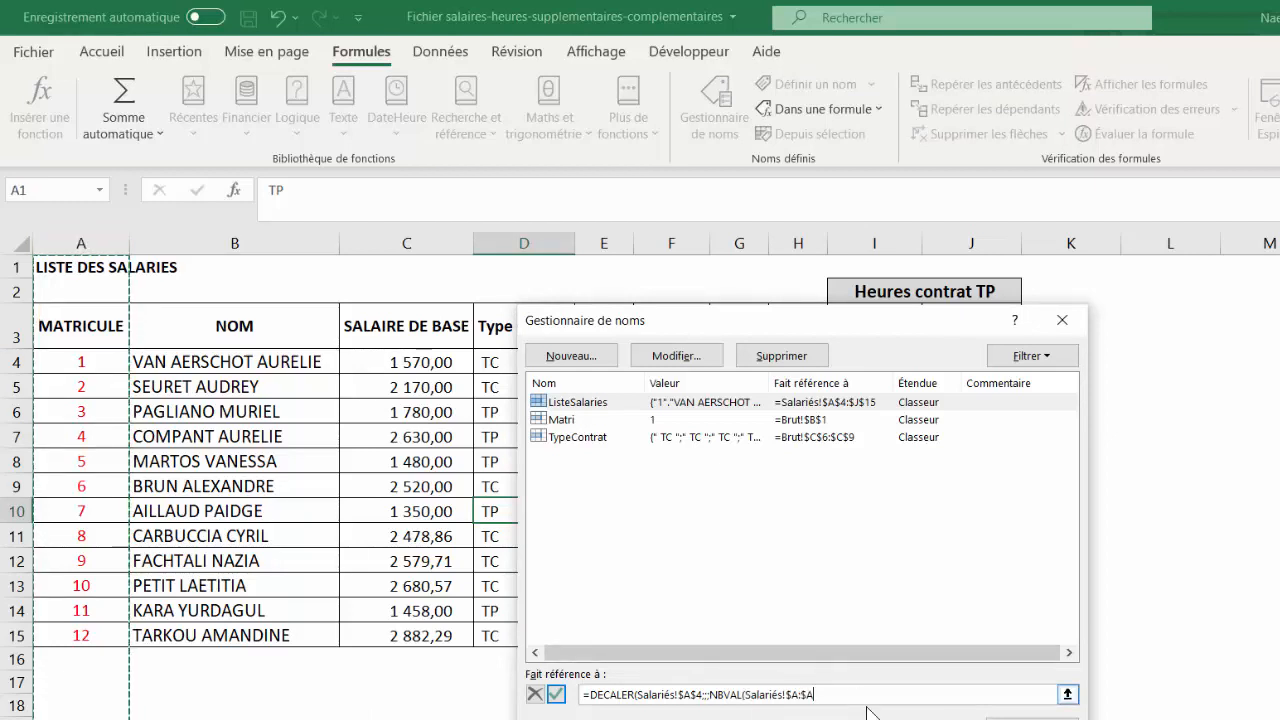
type(");NBVAL(")
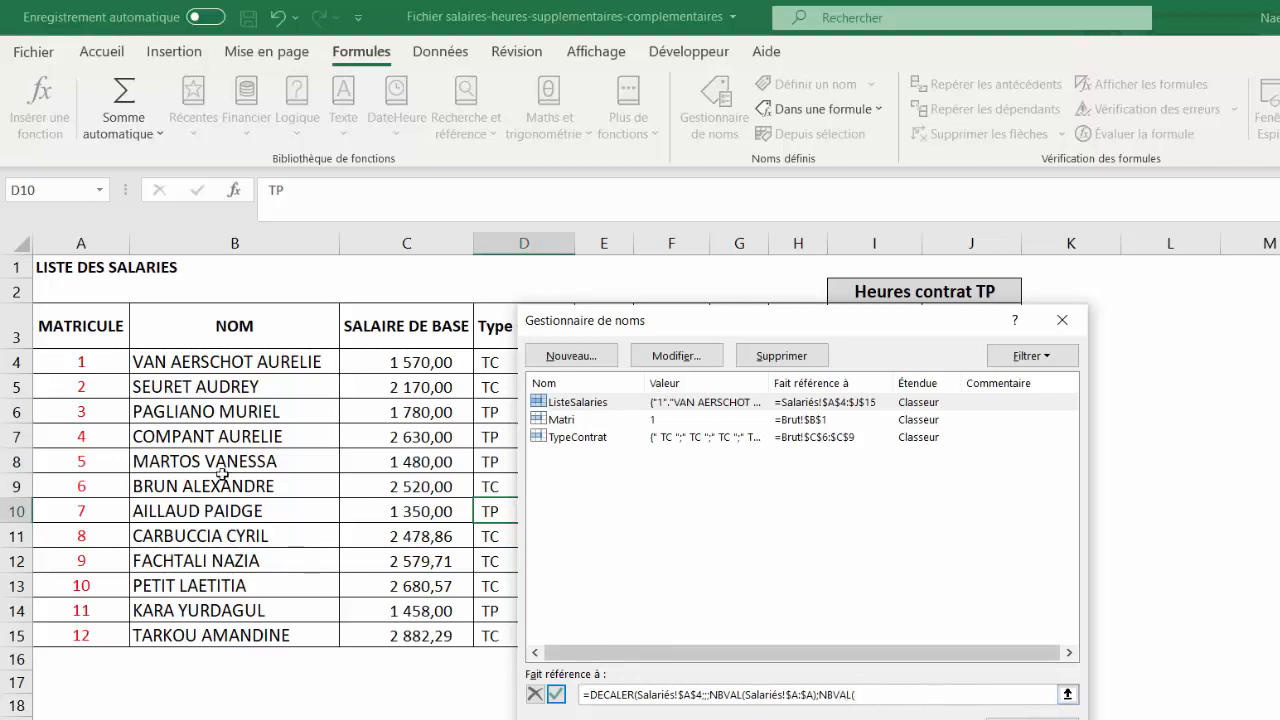
left_click(15, 361)
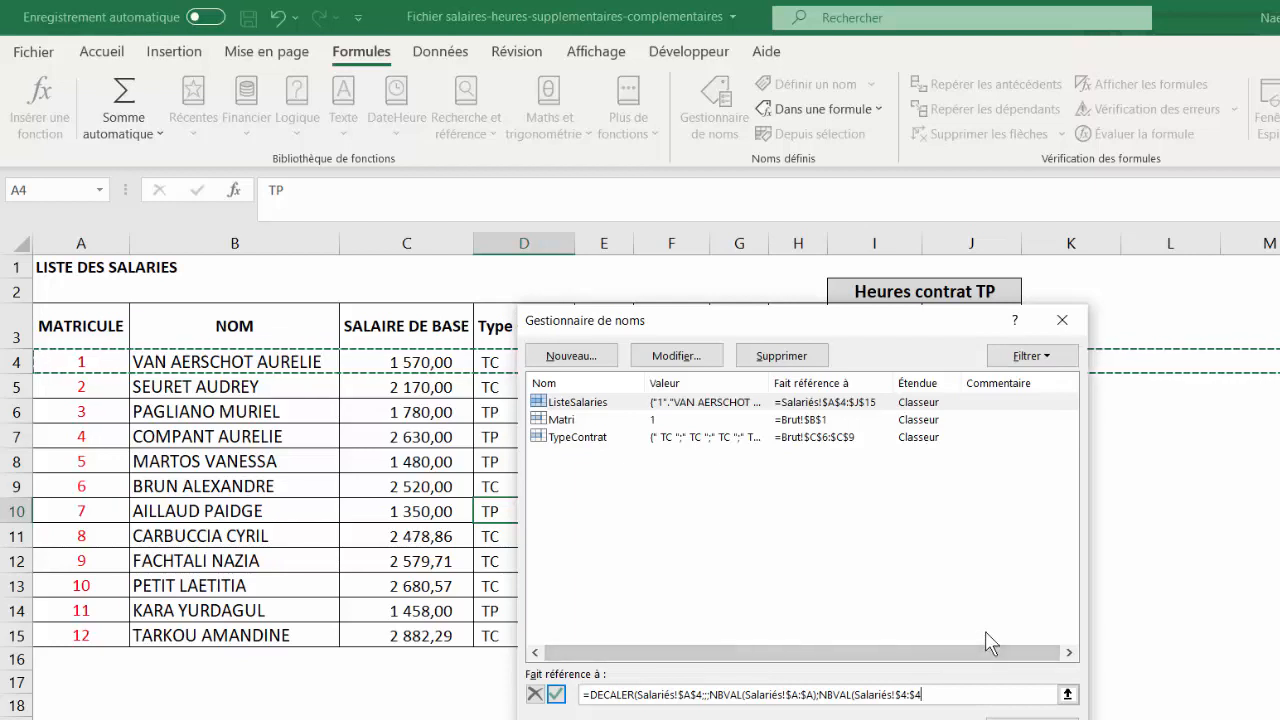
type(")")
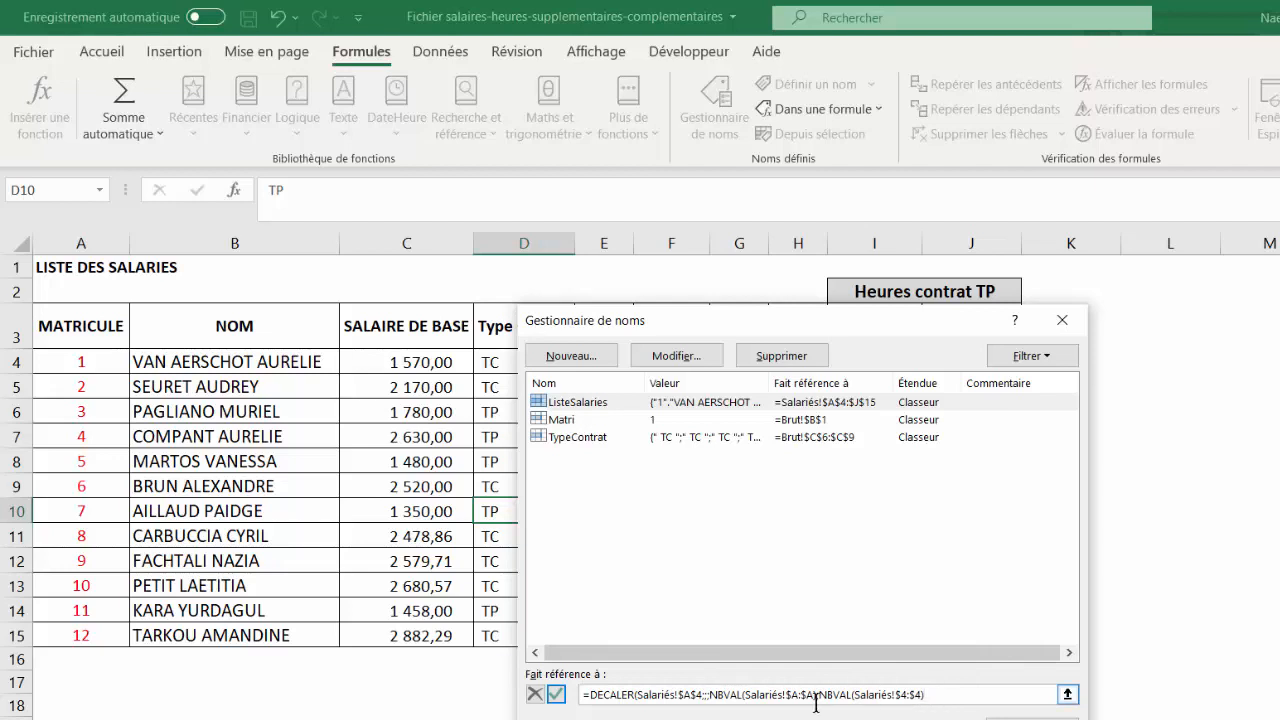
left_click(557, 694)
key("Return")
left_click(557, 694)
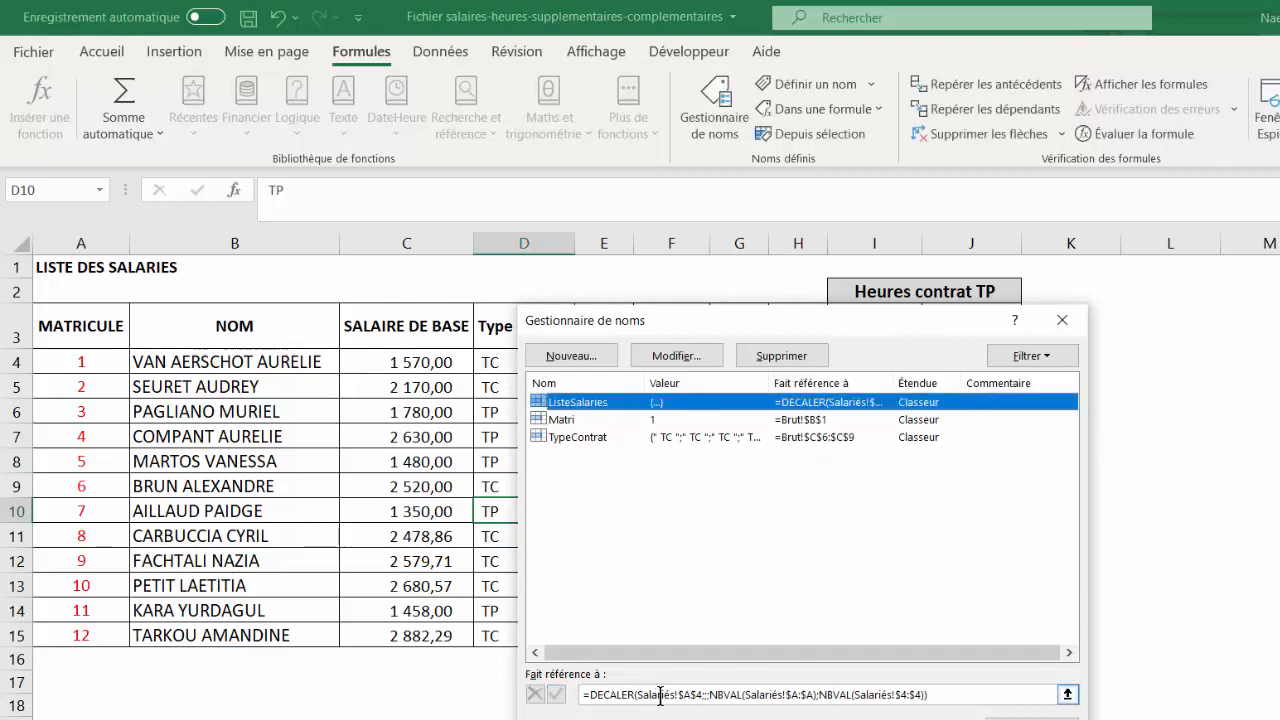
Step: Check which cells the ListeSalaries reference covers, moving the name manager out of the way to see the range's rows and columns
left_click(660, 694)
left_click_drag(831, 320, 1247, 426)
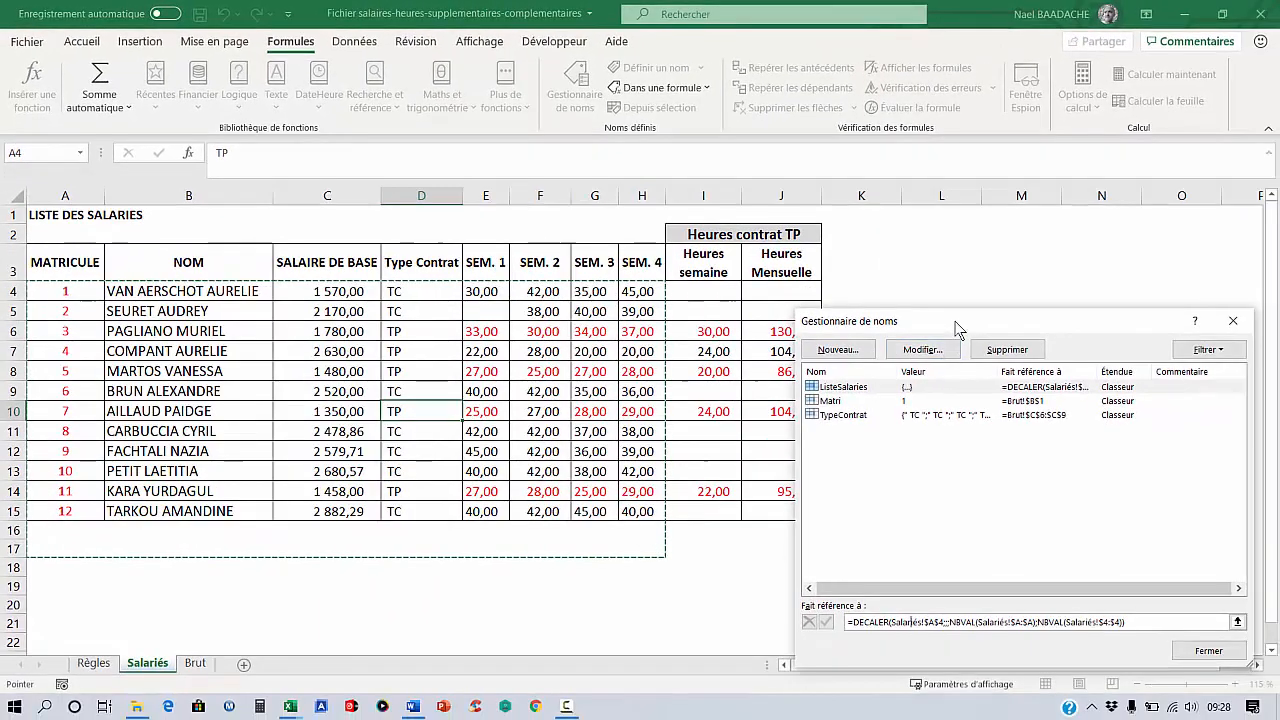
left_click_drag(957, 328, 252, 465)
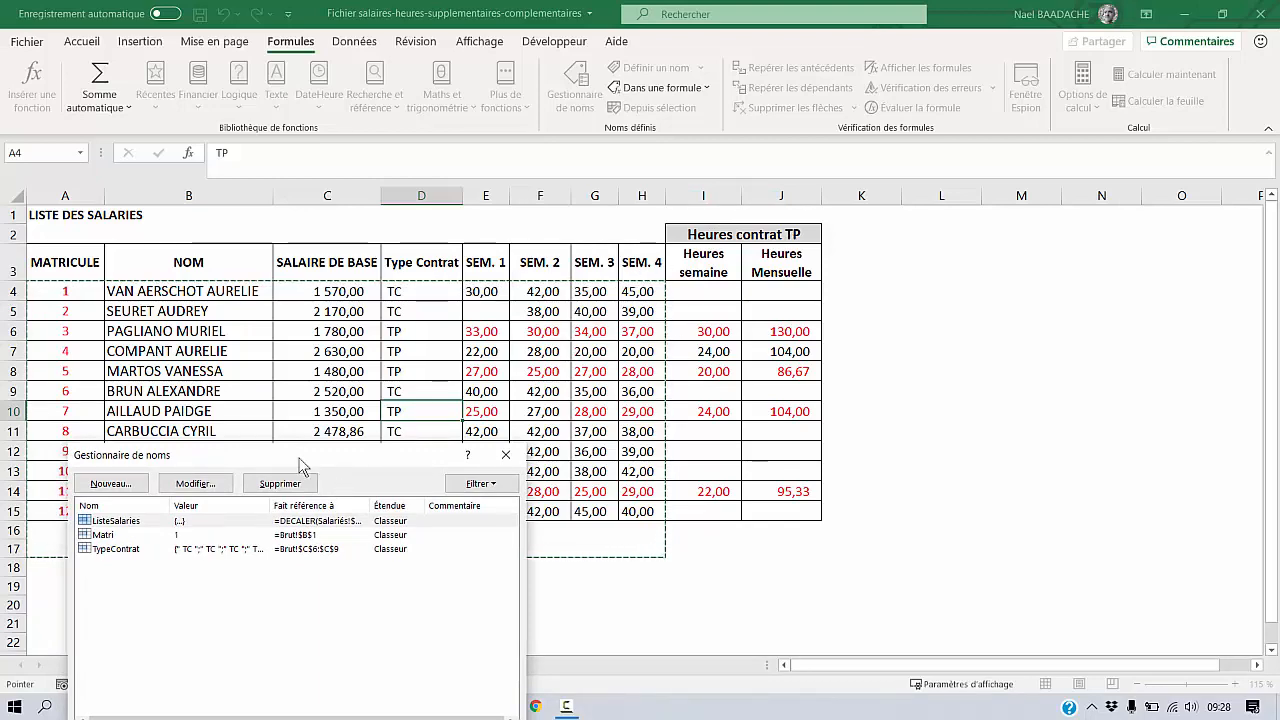
left_click_drag(301, 458, 672, 466)
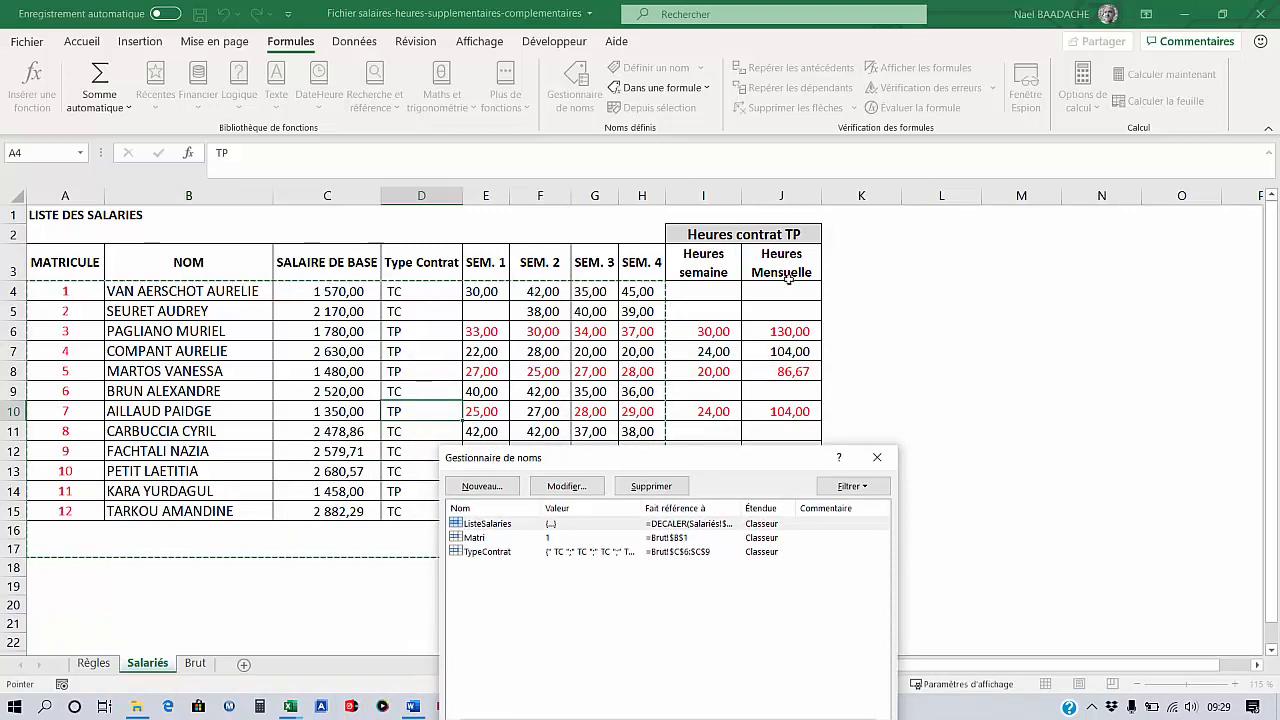
left_click_drag(711, 459, 808, 239)
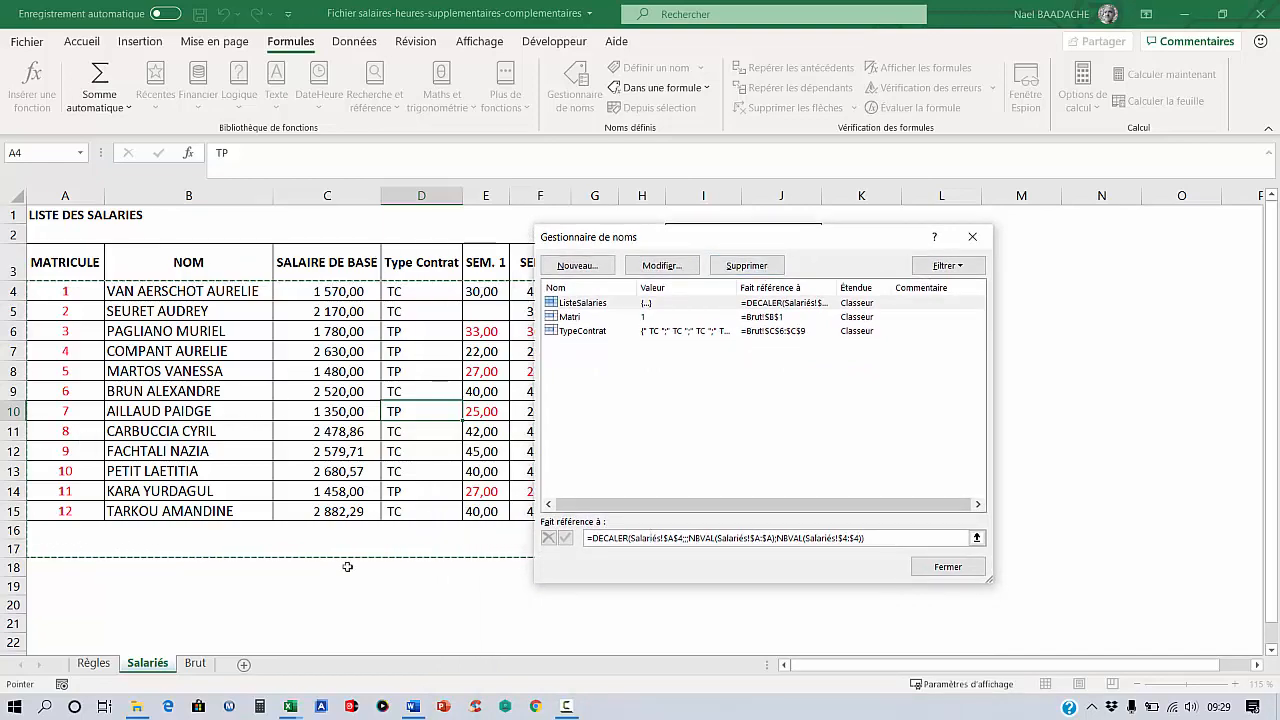
left_click_drag(711, 241, 520, 281)
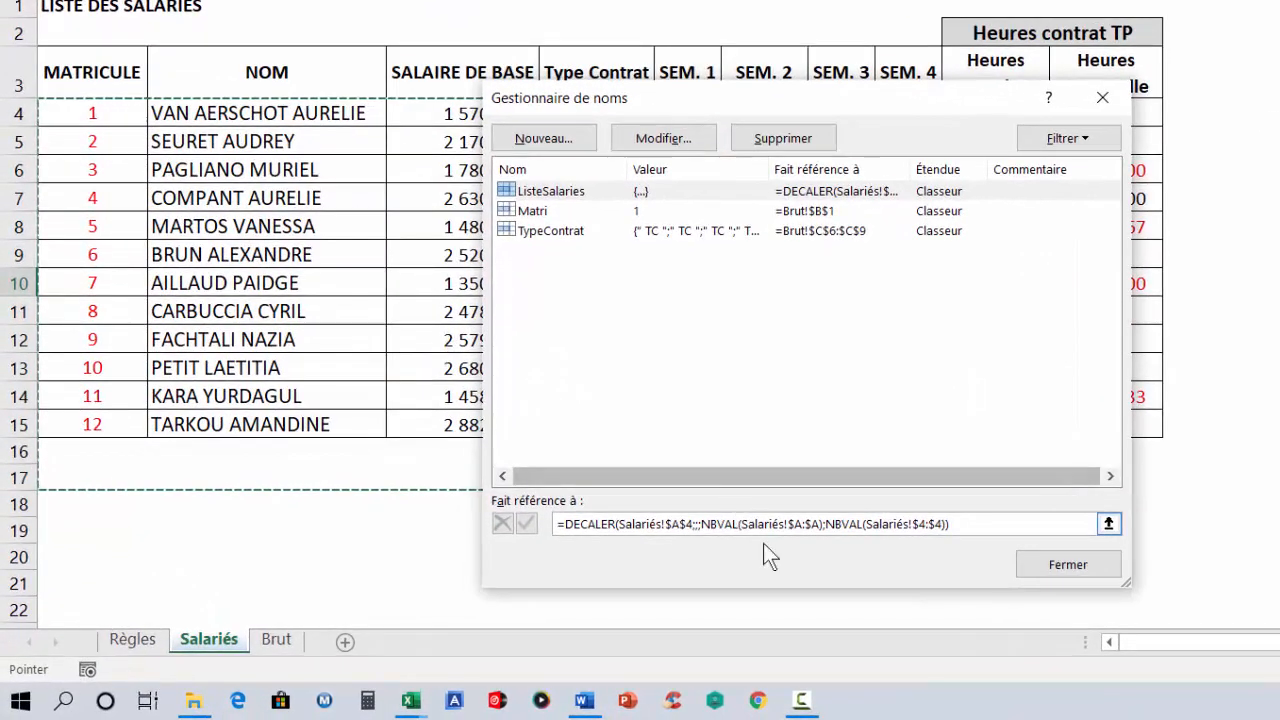
Step: Correct the ListeSalaries formula by adding -2 to the column A NBVAL and +2 to the row 4 NBVAL, and validate it
left_click(747, 533)
left_click(785, 533)
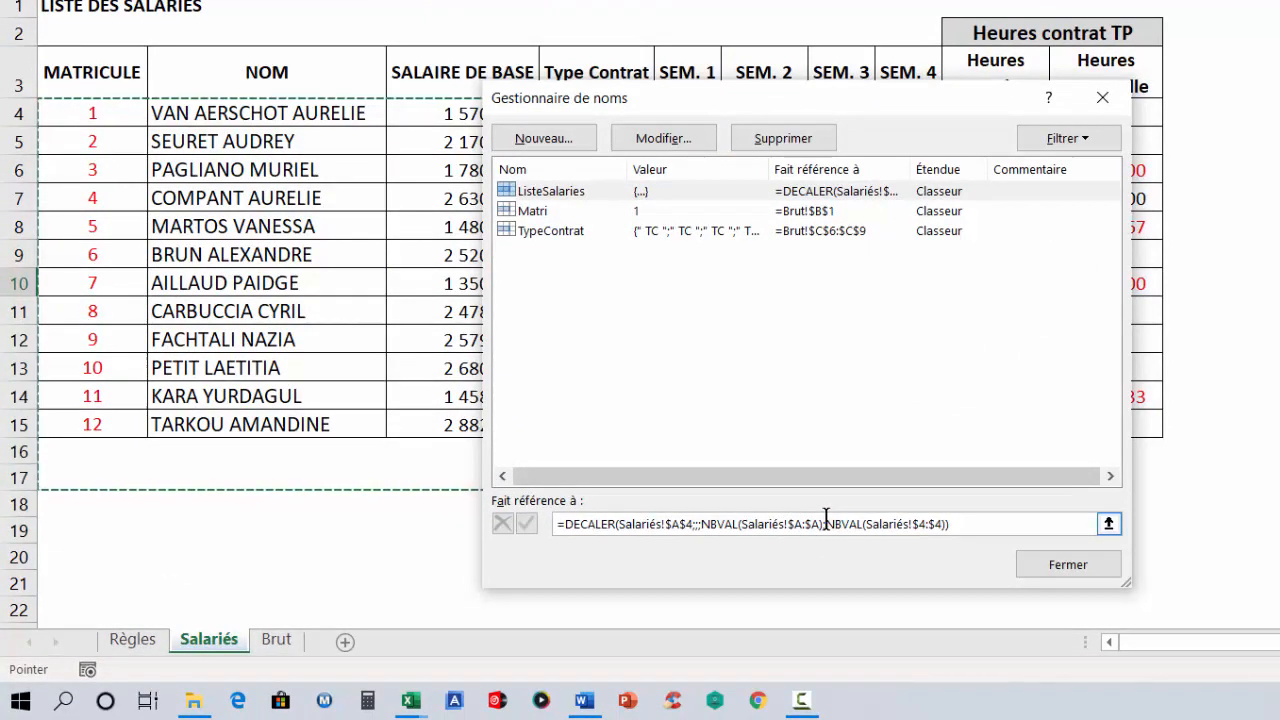
key("BackSpace")
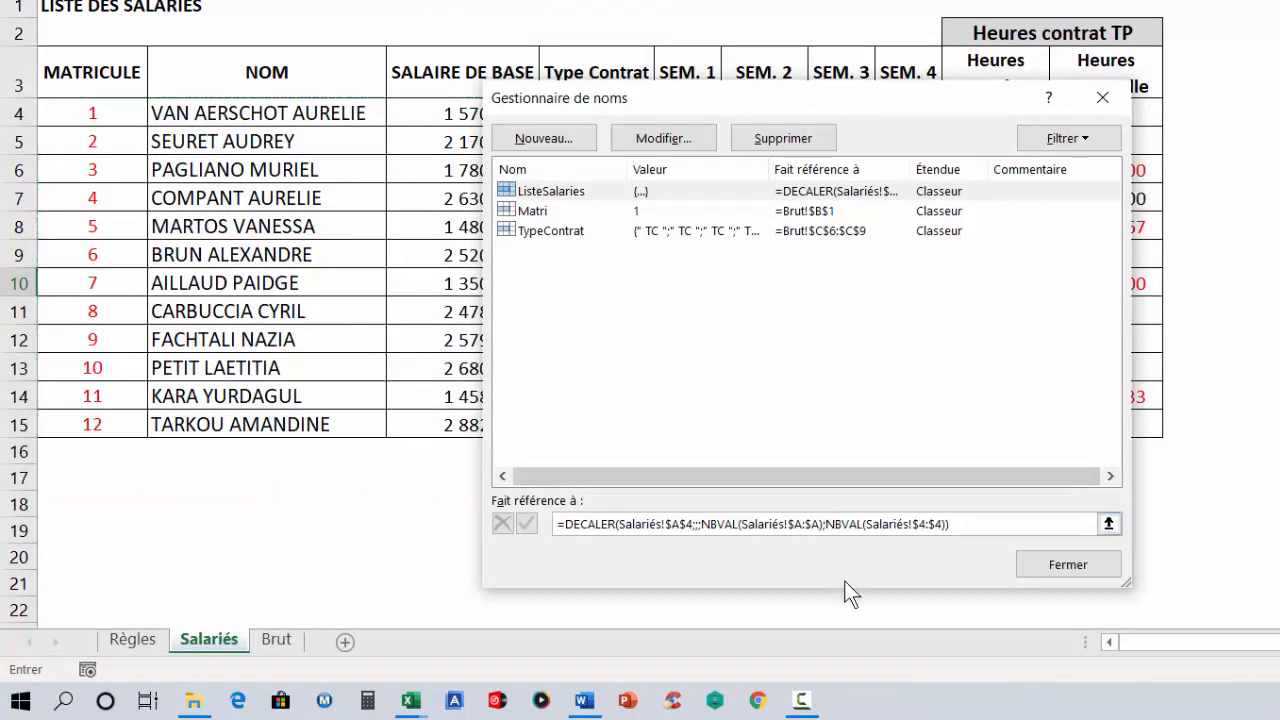
type("-2")
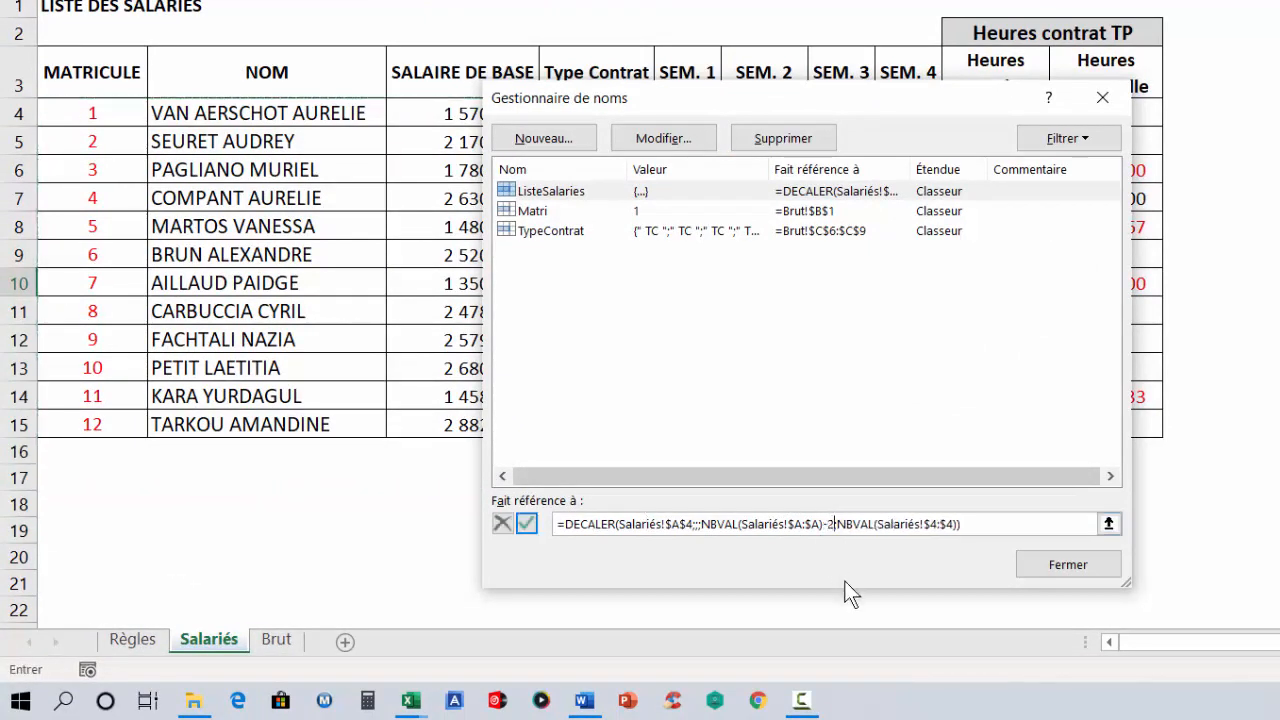
type(";")
left_click(526, 523)
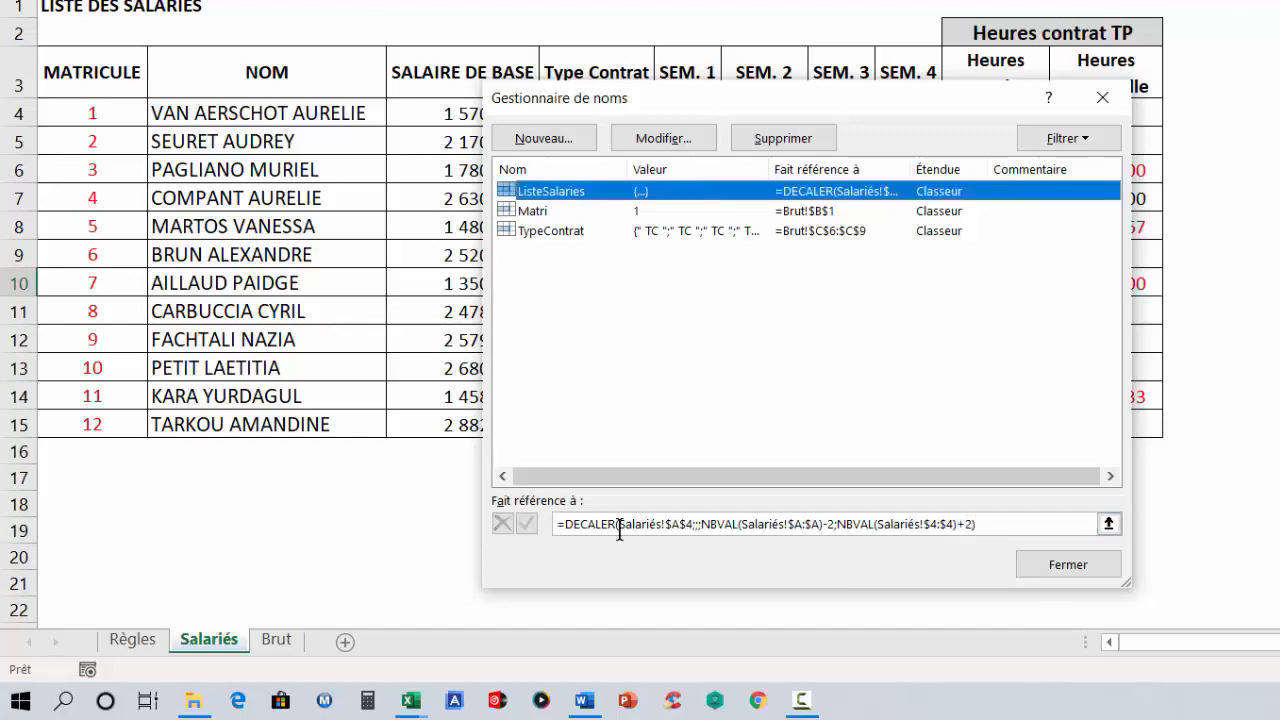
Step: Check the range covered by the corrected ListeSalaries reference on the sheet and close the name manager
left_click(669, 524)
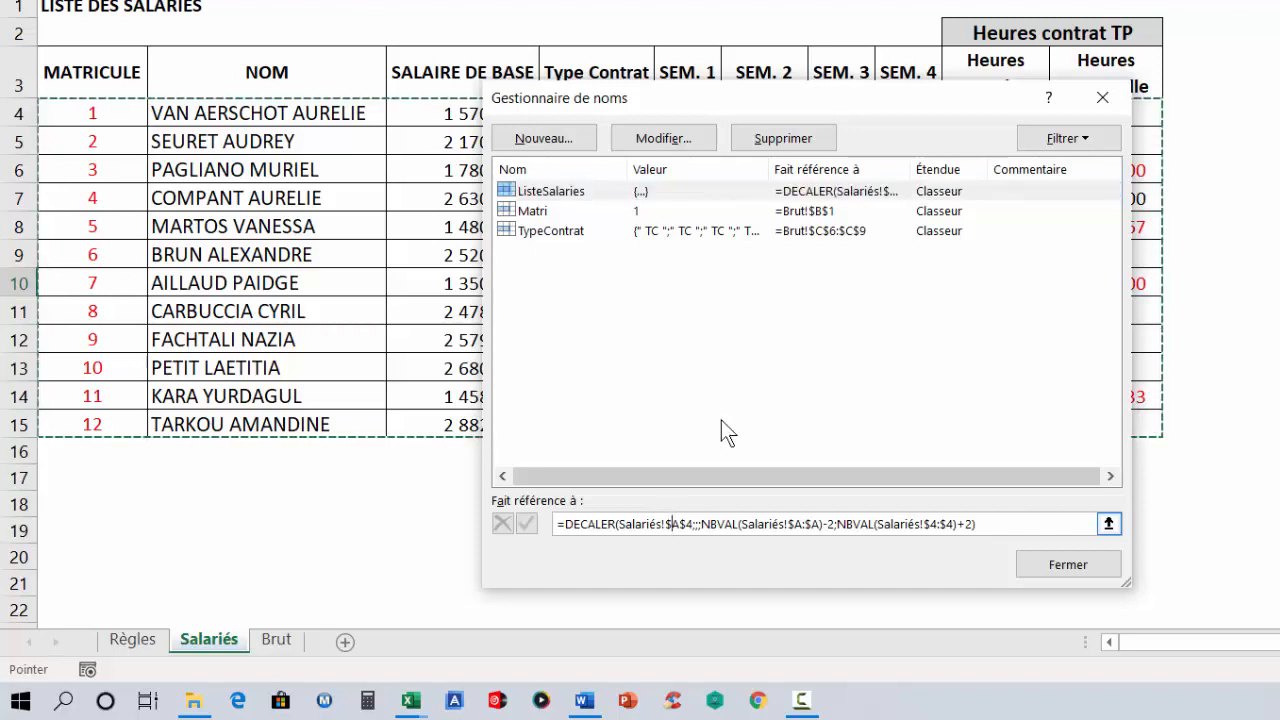
left_click_drag(847, 91, 766, 497)
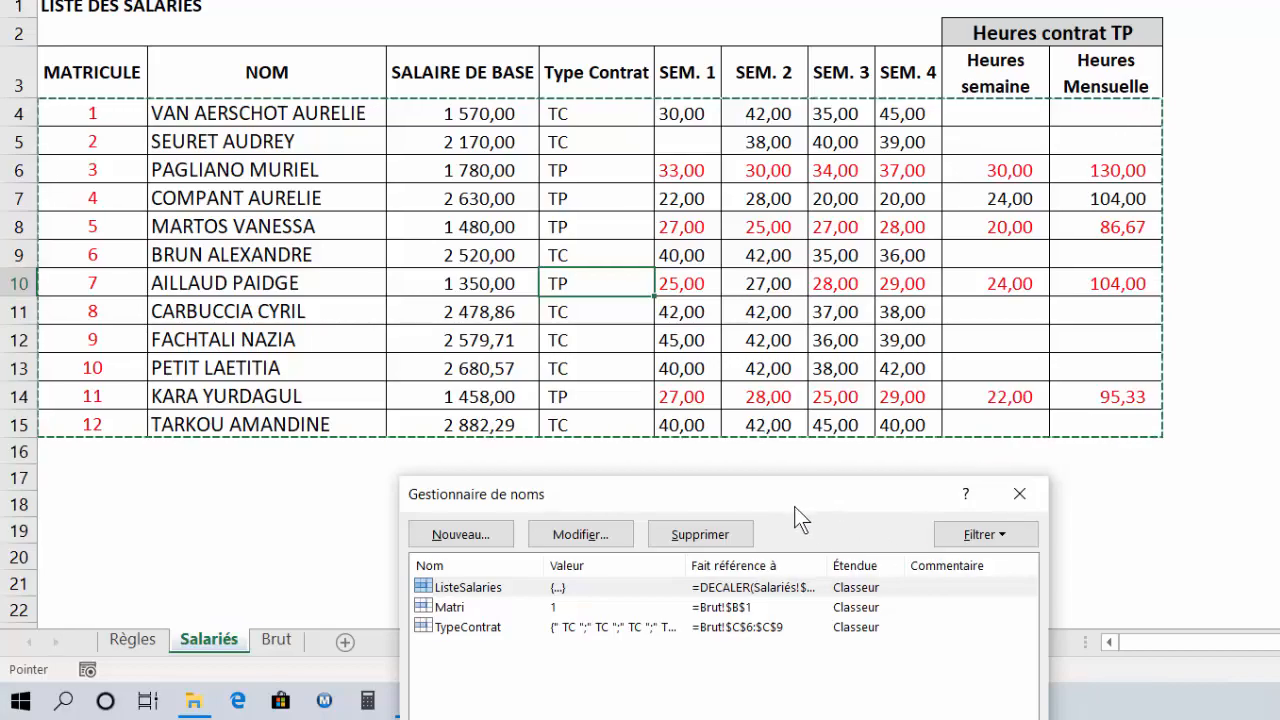
left_click_drag(796, 504, 1160, 90)
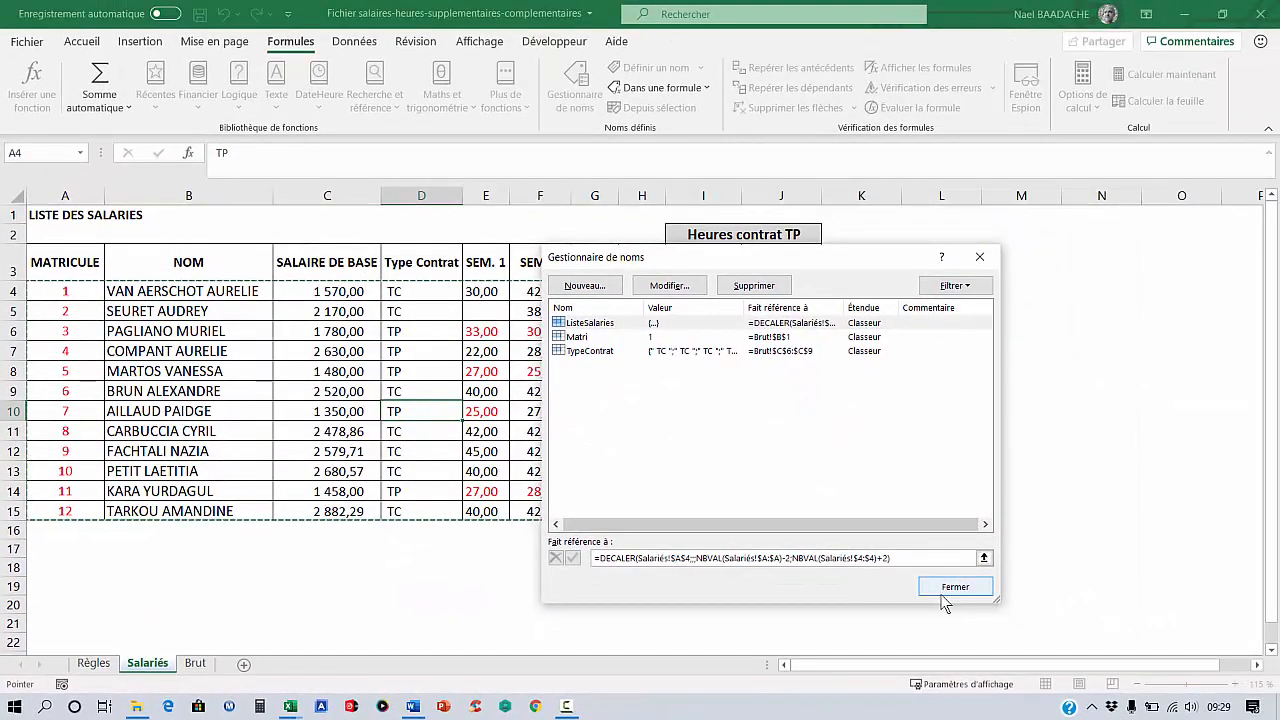
left_click(1148, 566)
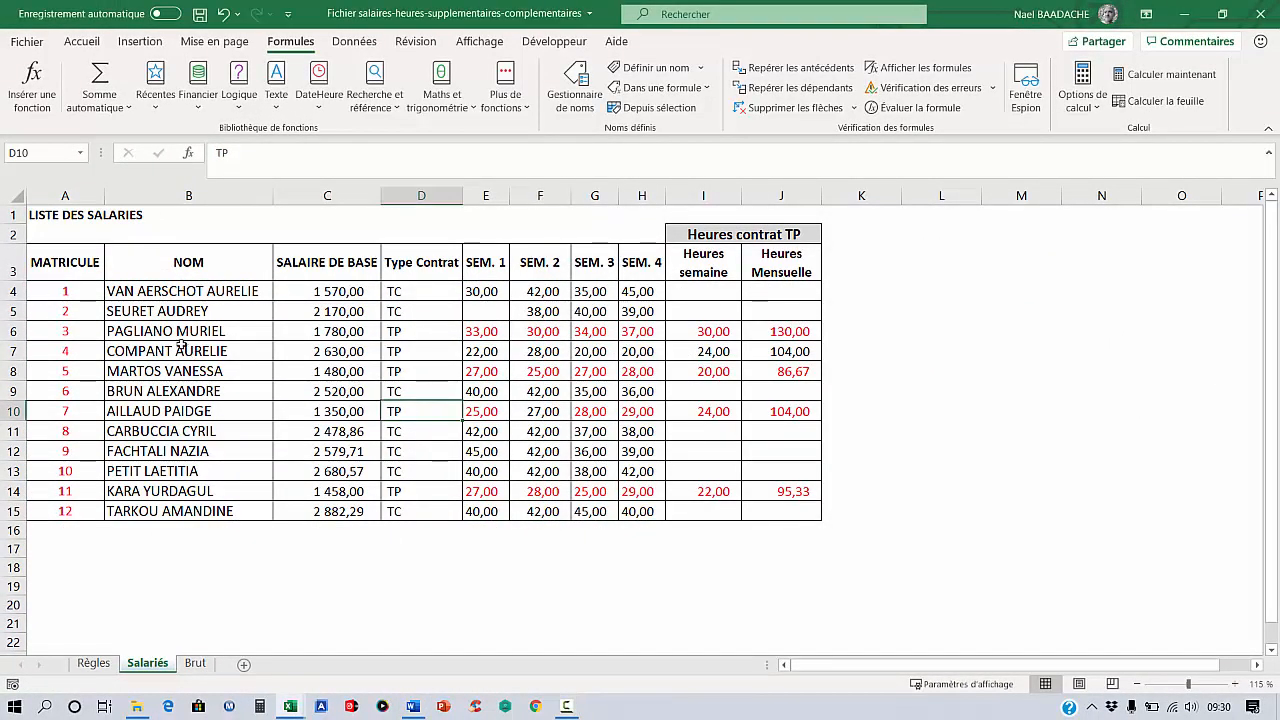
Step: View the employee number cell on the Brut sheet and name cells A4:A15 of the Salariés sheet Matricule
left_click(194, 664)
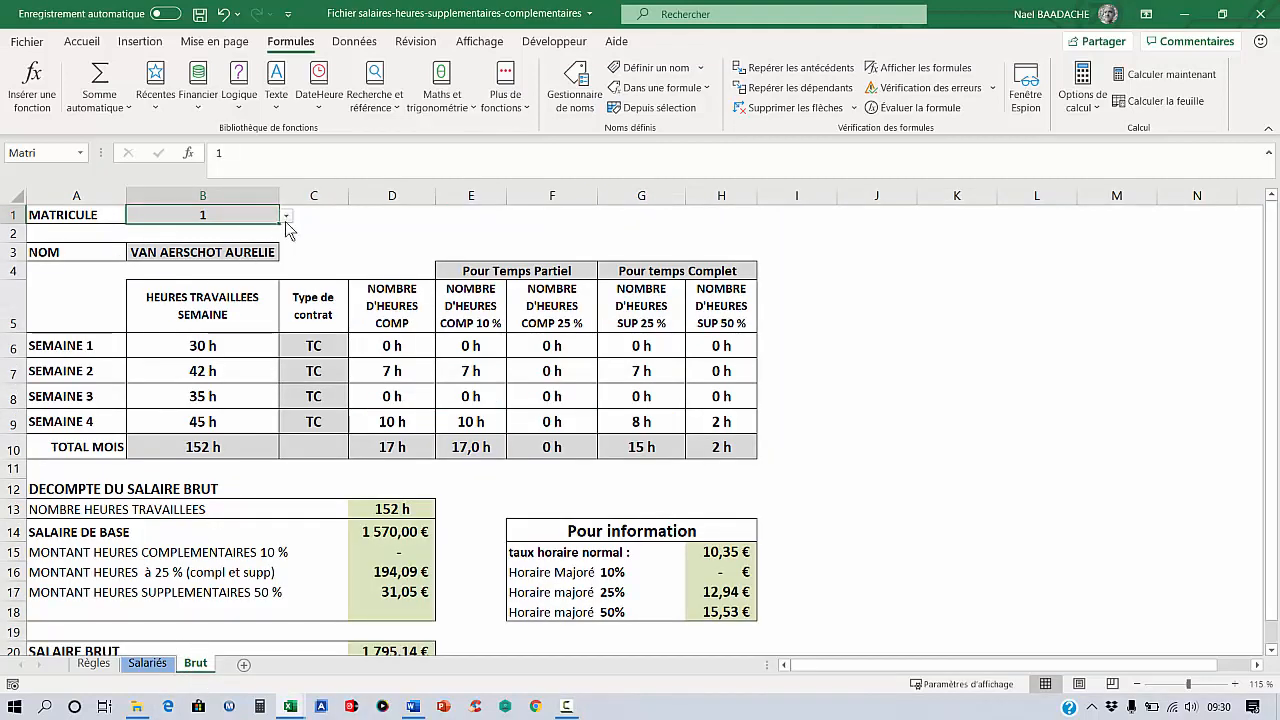
left_click(147, 665)
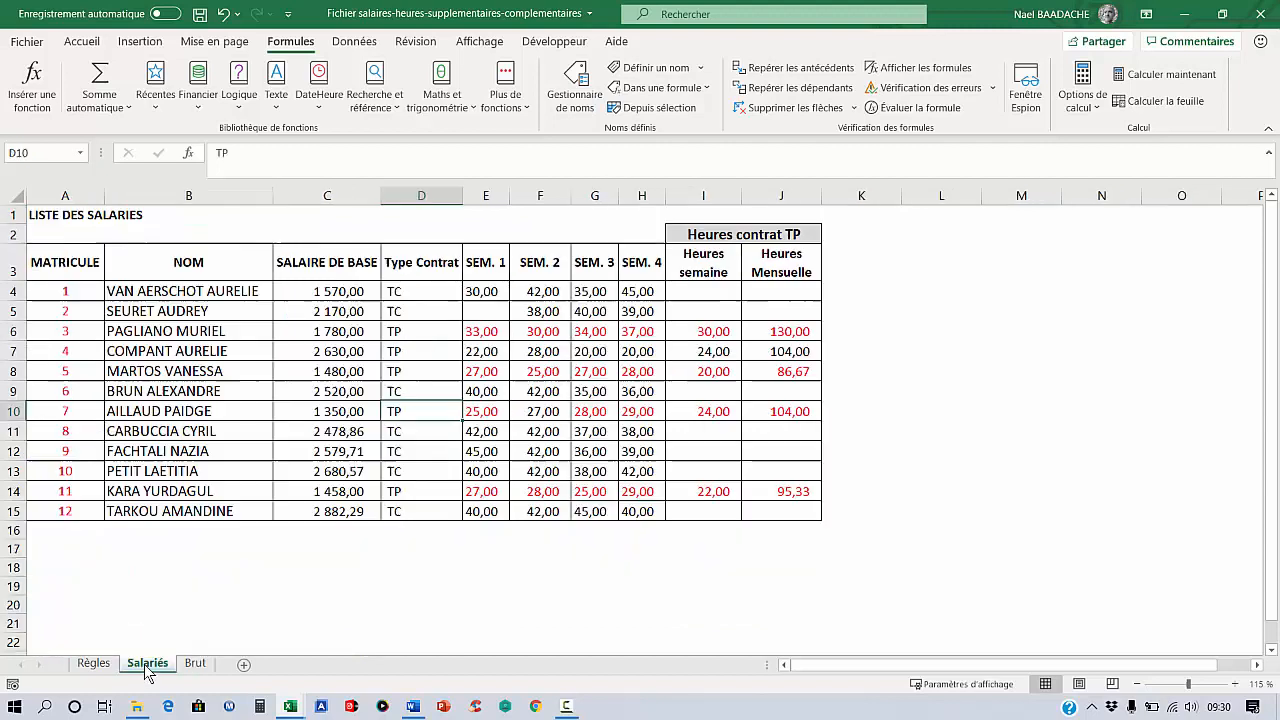
left_click_drag(72, 290, 68, 509)
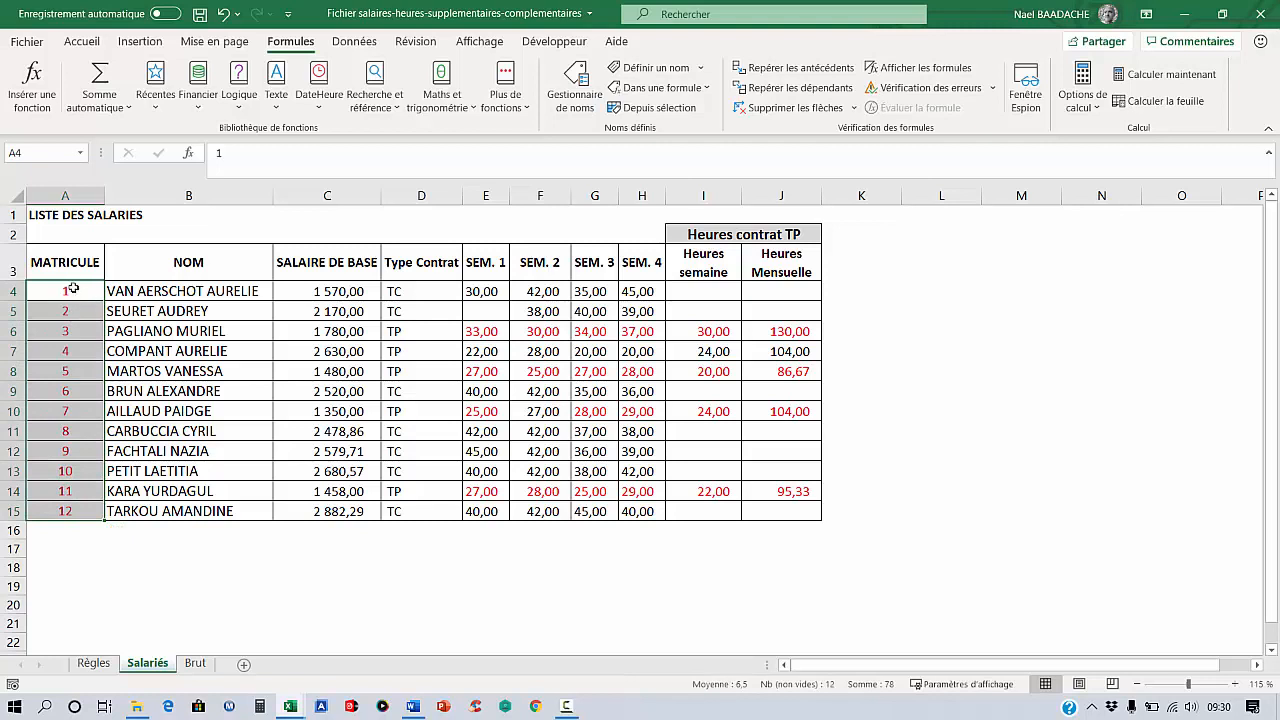
left_click(73, 289)
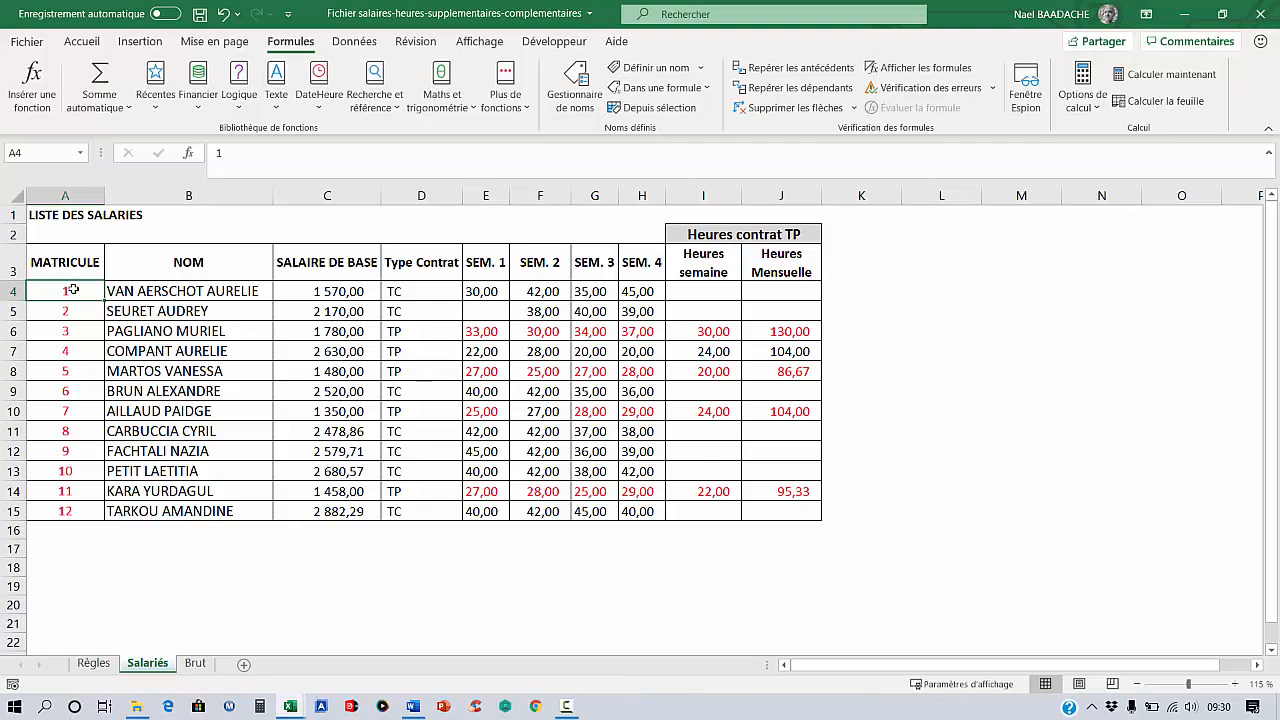
left_click_drag(73, 289, 62, 509)
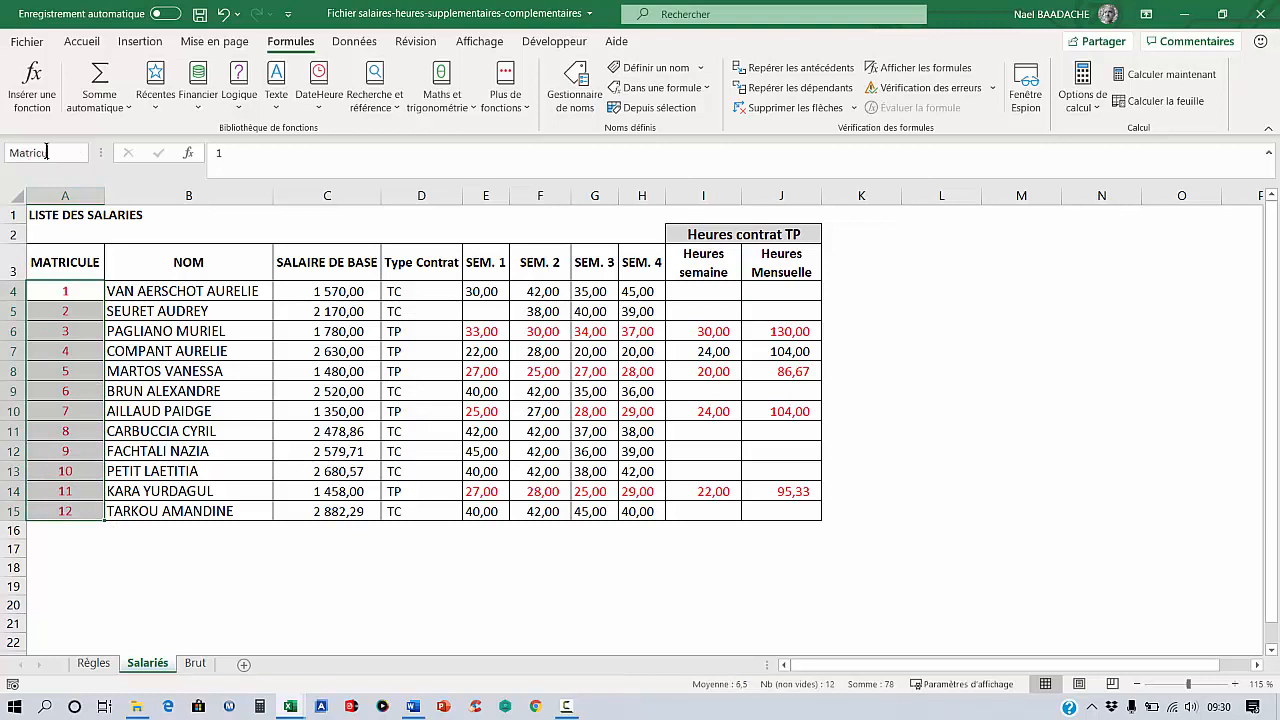
left_click(46, 152)
type("Matricule")
key("Return")
left_click(456, 430)
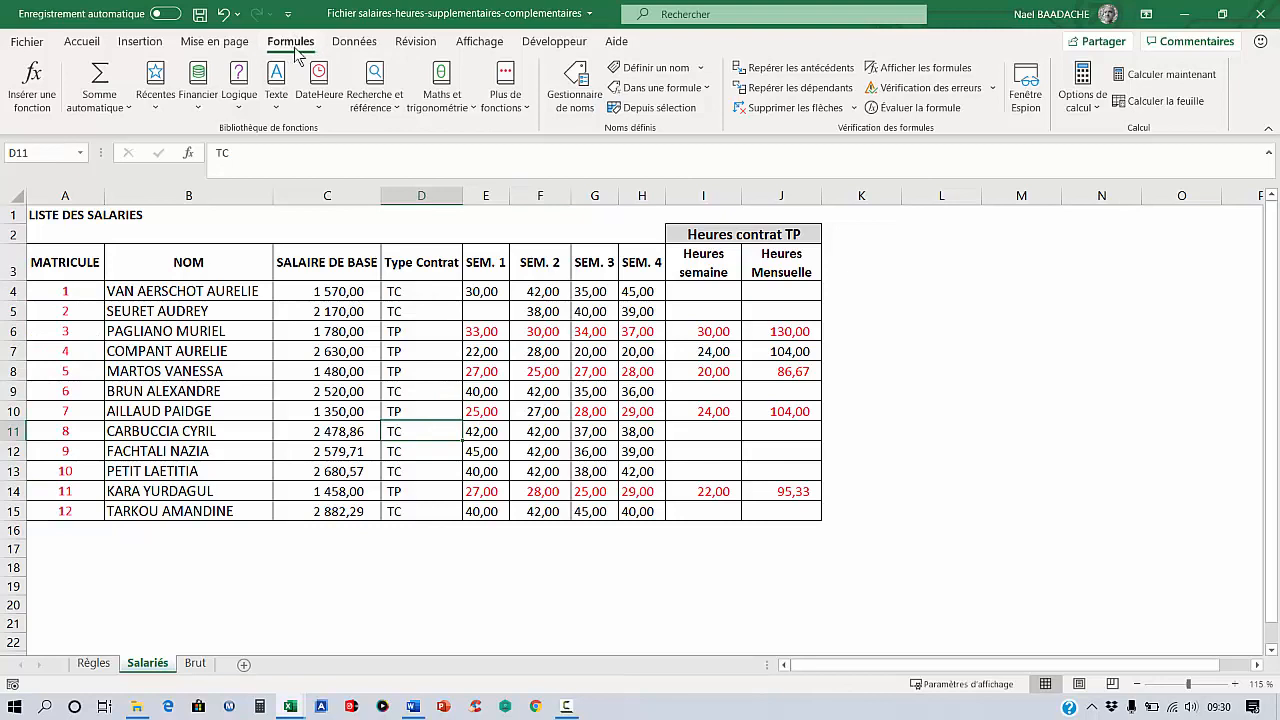
Step: Replace the reference of the name Matricule with =DECALER(Salariés!$A$4;;;NBVAL(Salariés!$A:$A)) and validate it
left_click(575, 88)
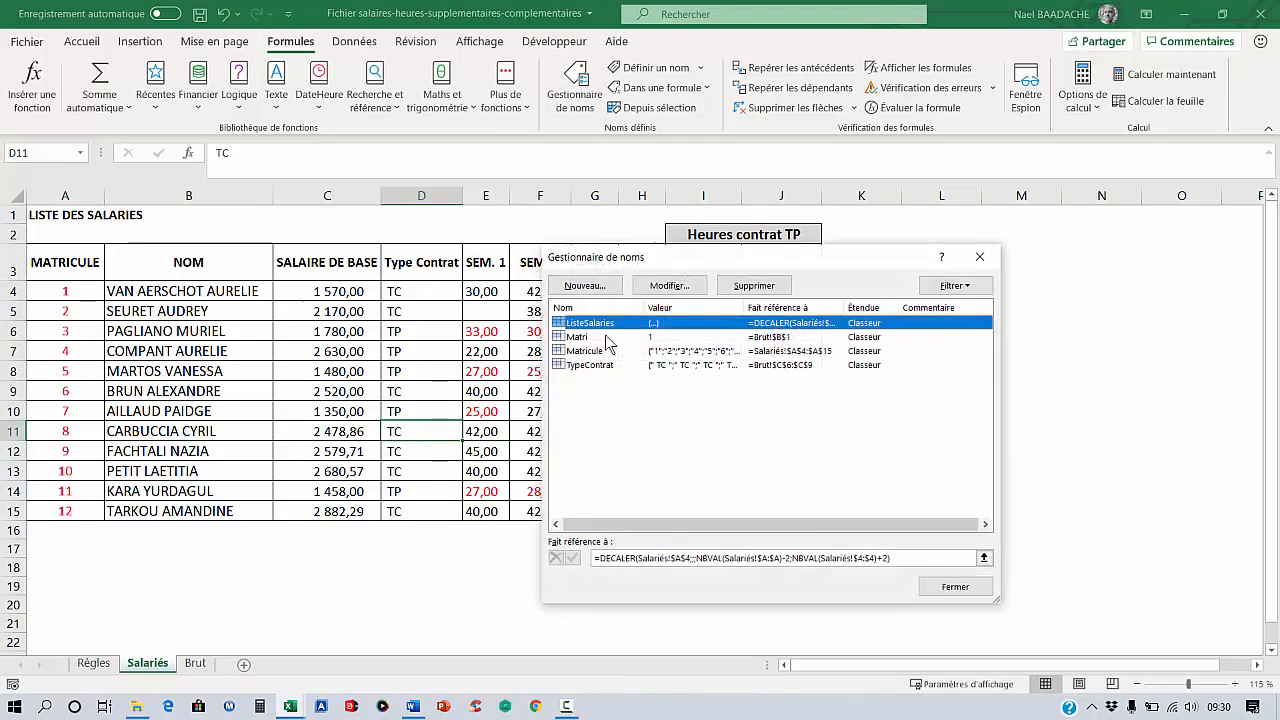
left_click(613, 356)
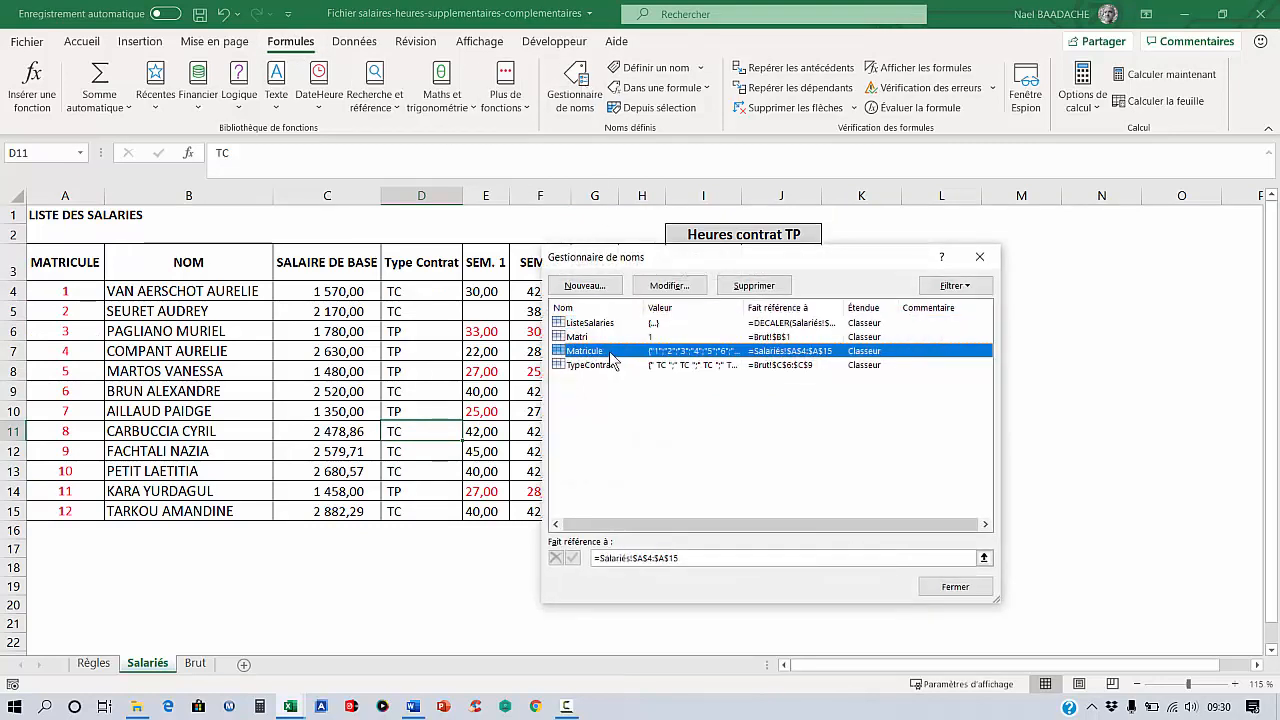
left_click(673, 558)
left_click_drag(679, 558, 600, 558)
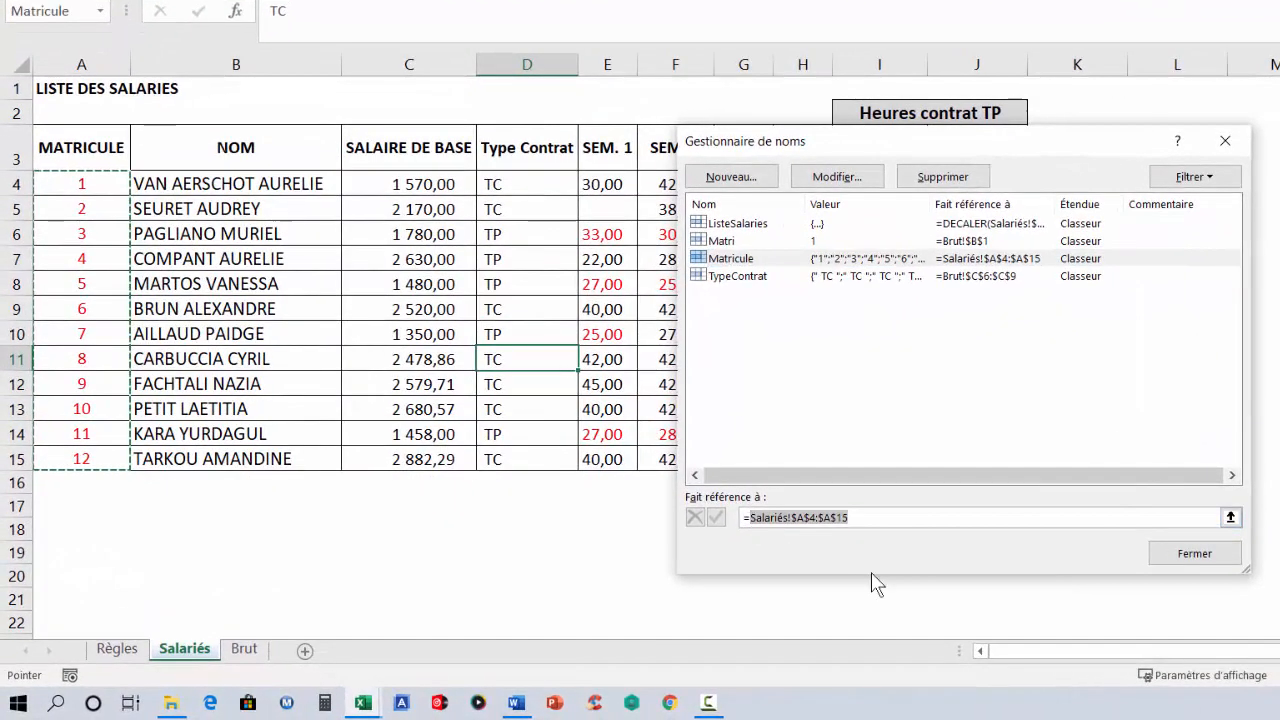
type("DECALER(")
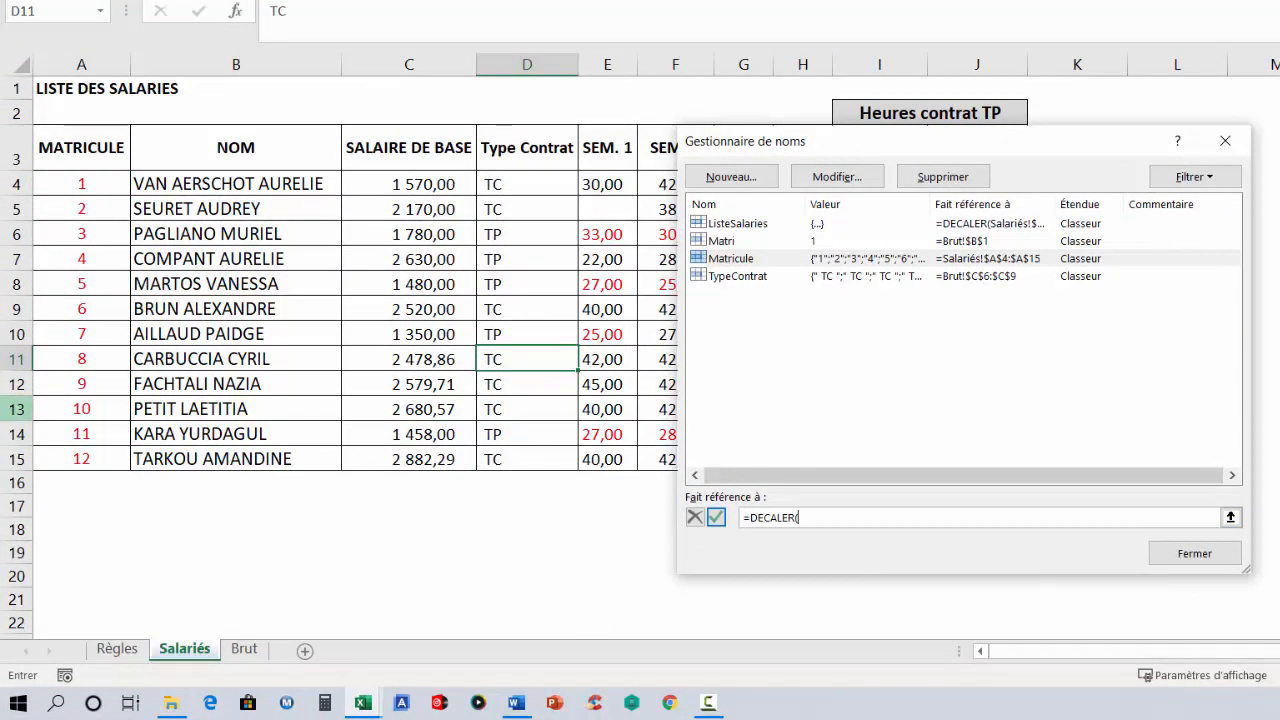
left_click(89, 184)
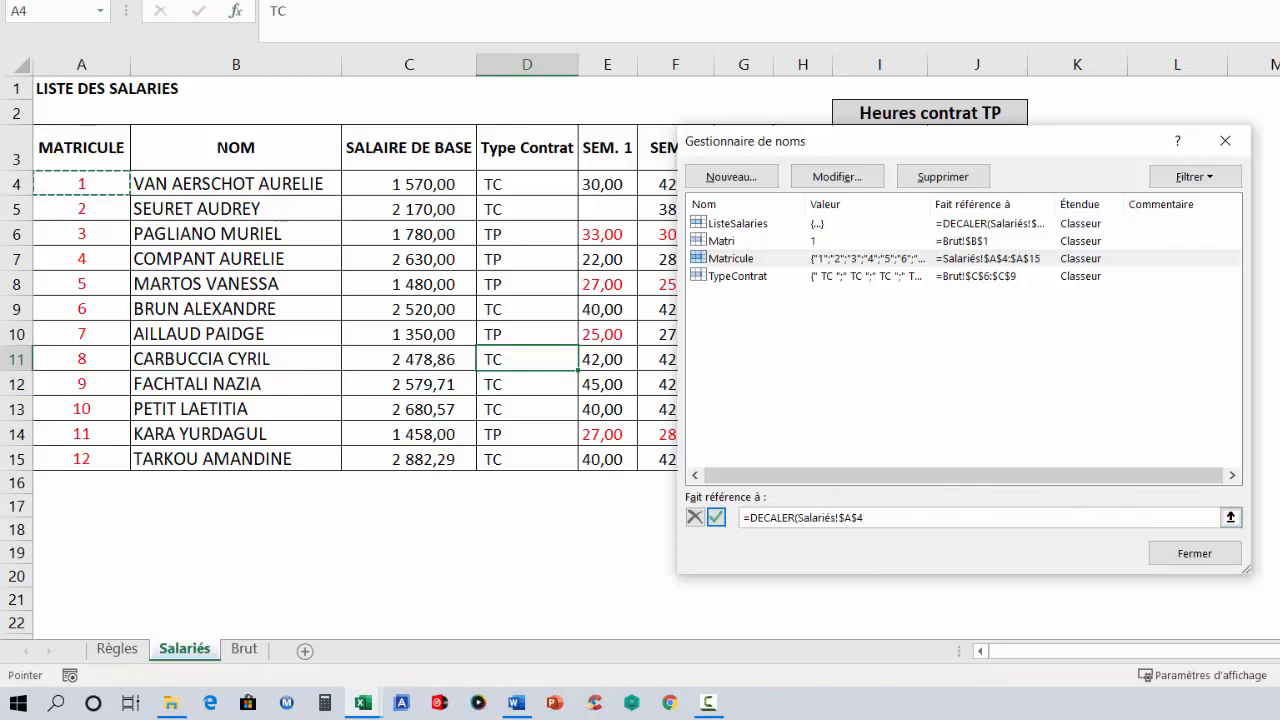
key("F9")
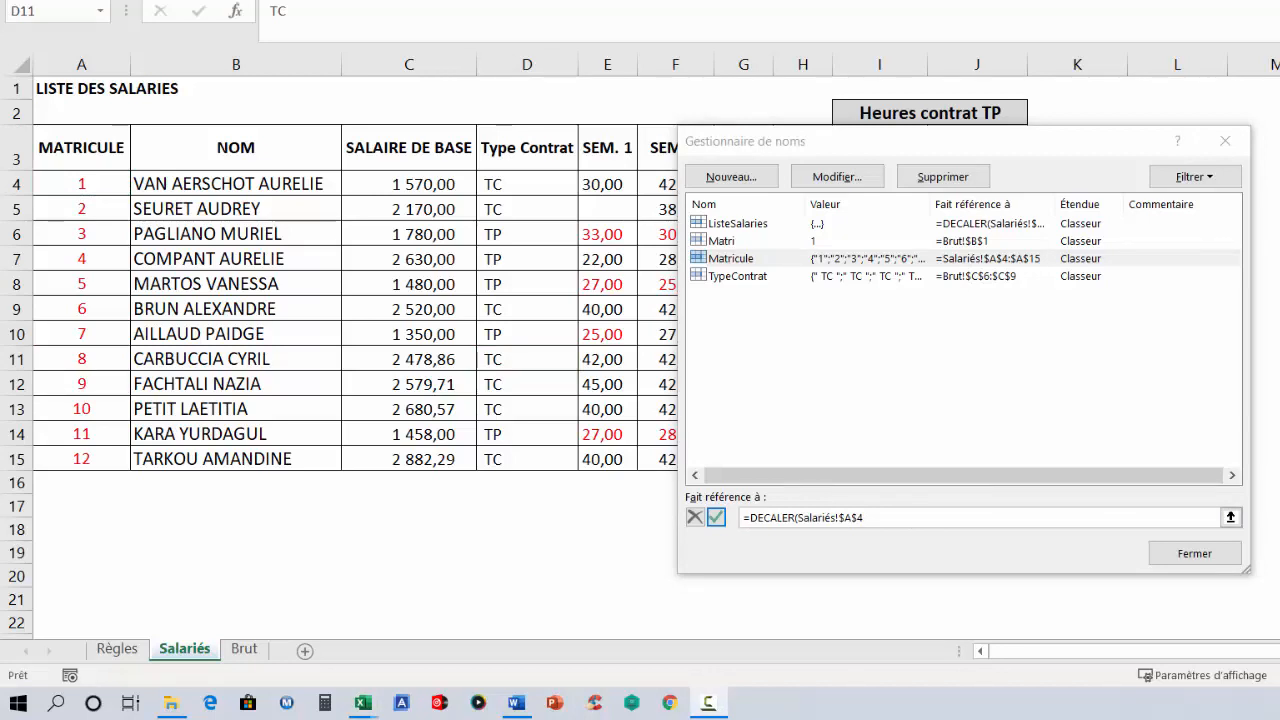
left_click(882, 517)
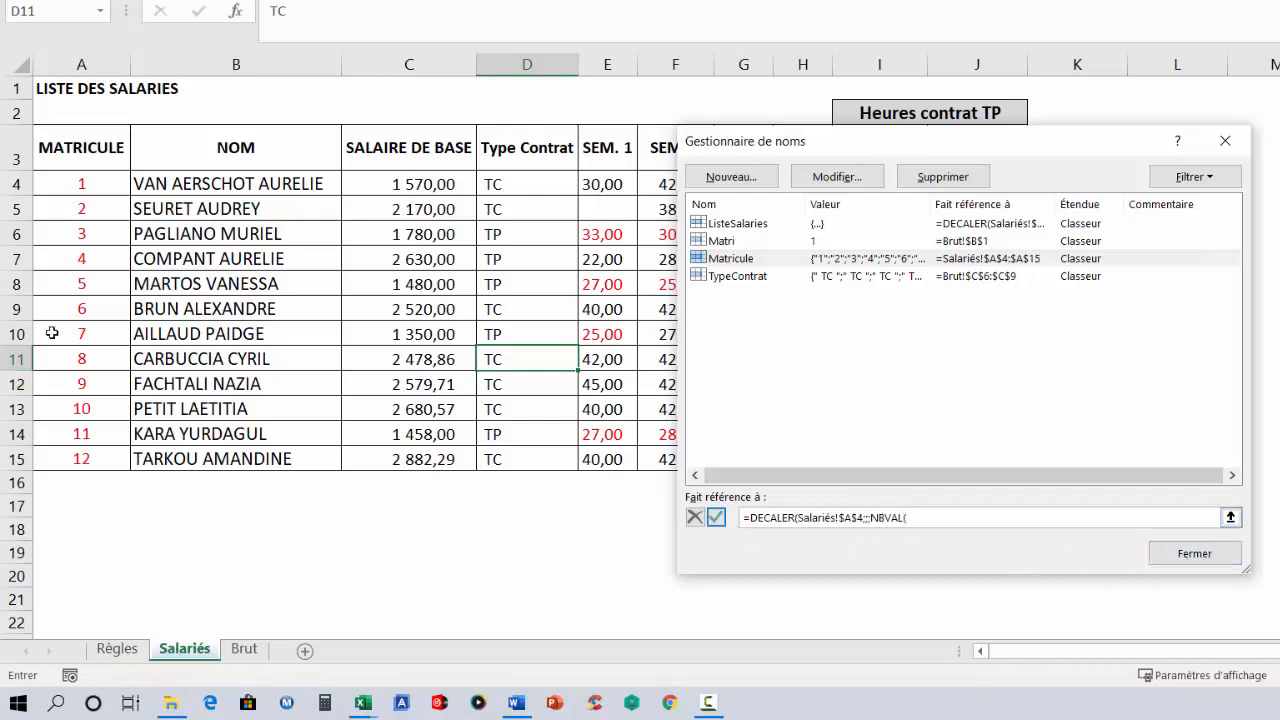
left_click(82, 63)
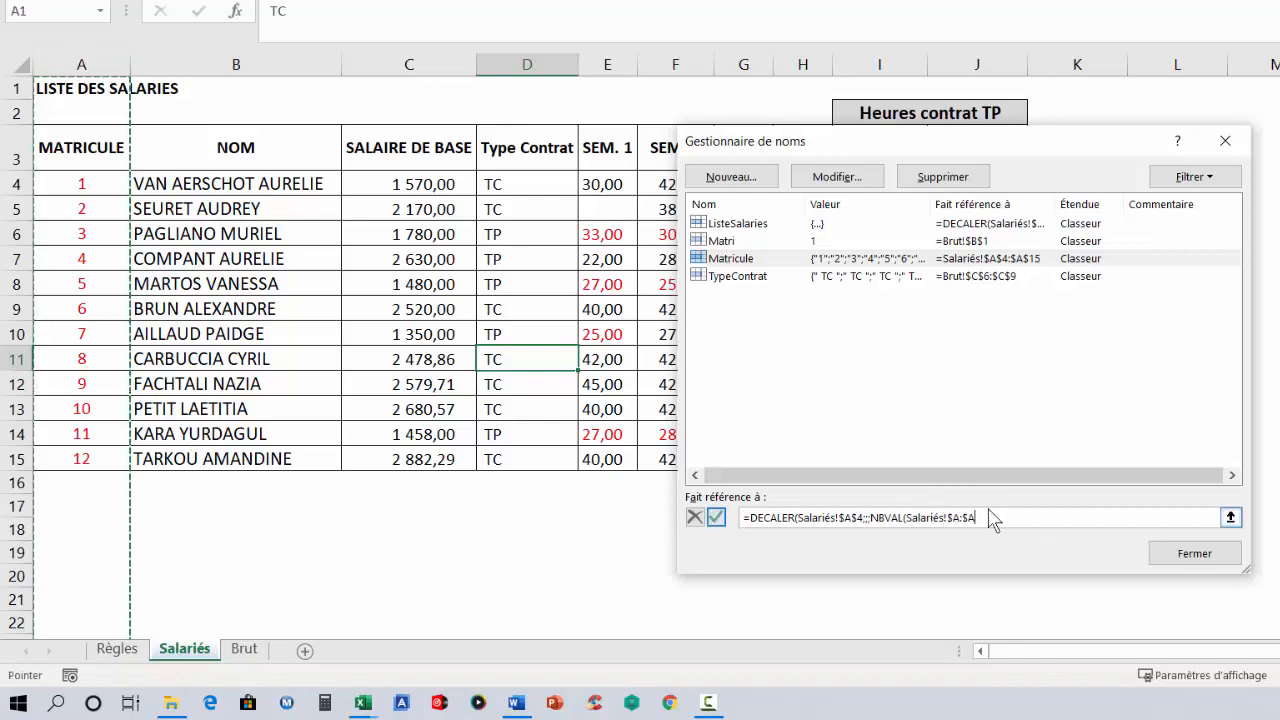
type(")")
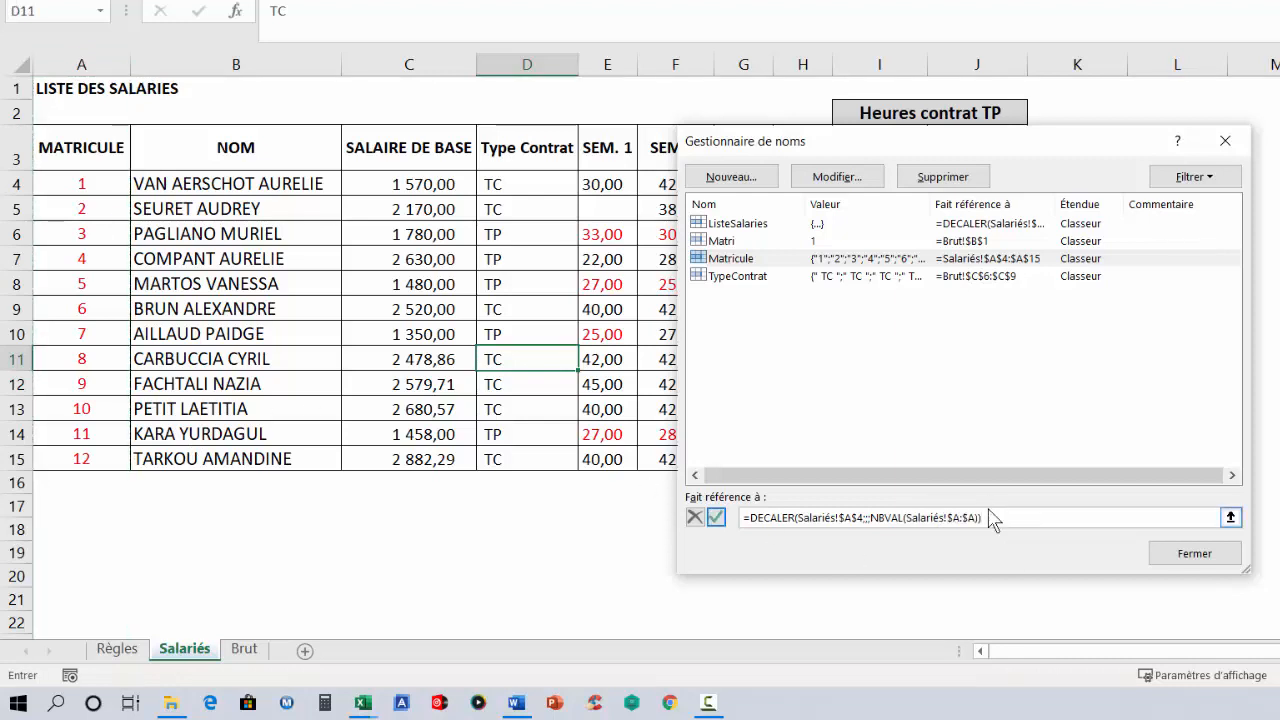
left_click(716, 517)
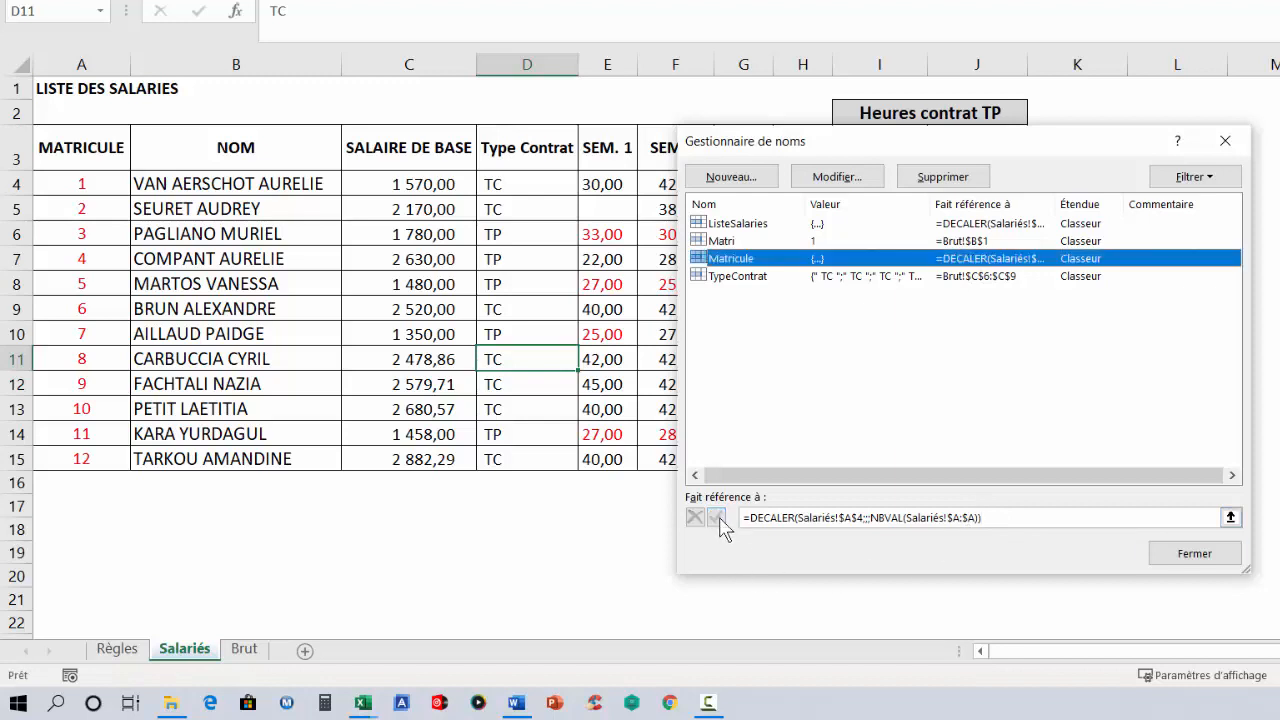
Step: Correct the Matricule reference by adding -2 to its NBVAL, validate it, and check the covered range before closing the name manager
left_click(810, 514)
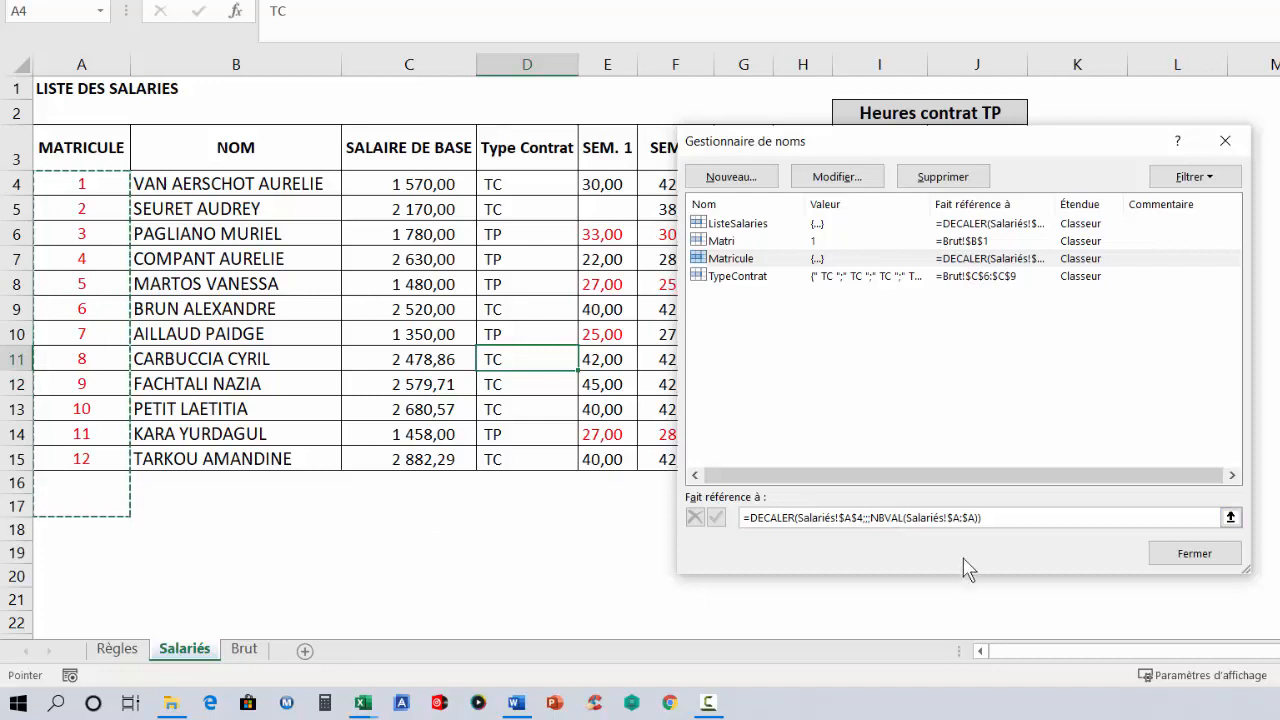
left_click(979, 518)
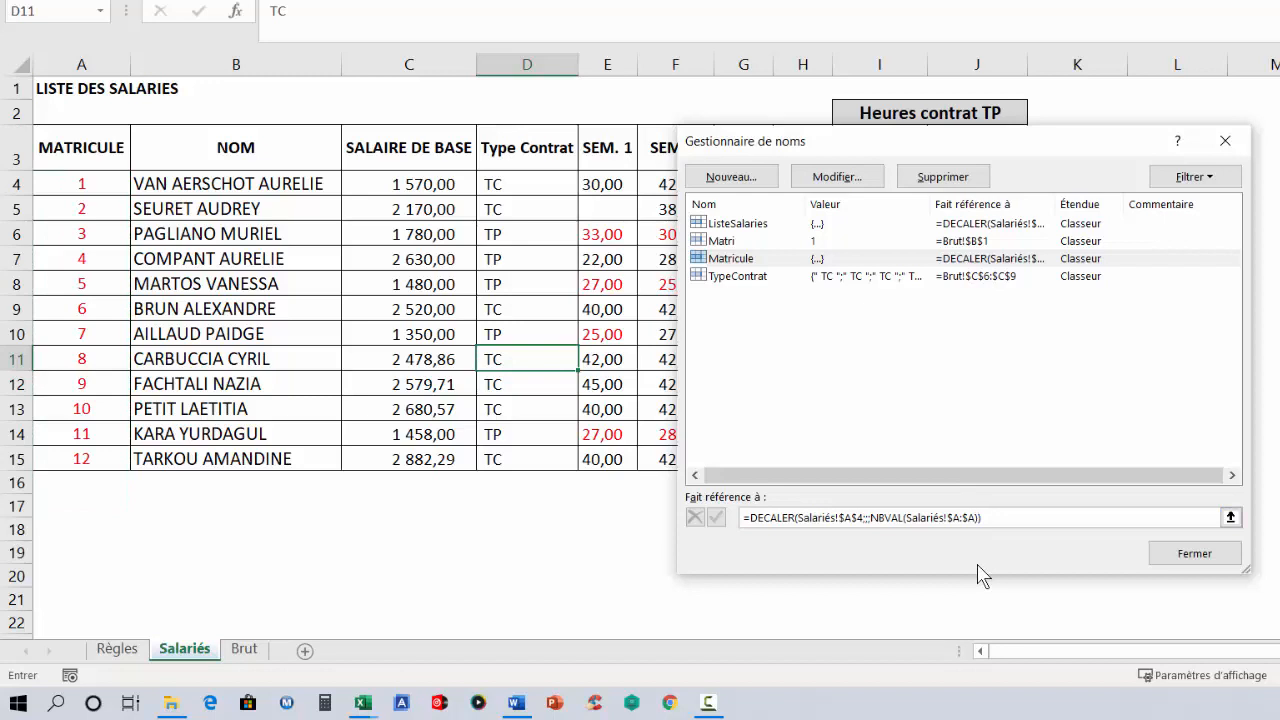
type("-2")
left_click(716, 517)
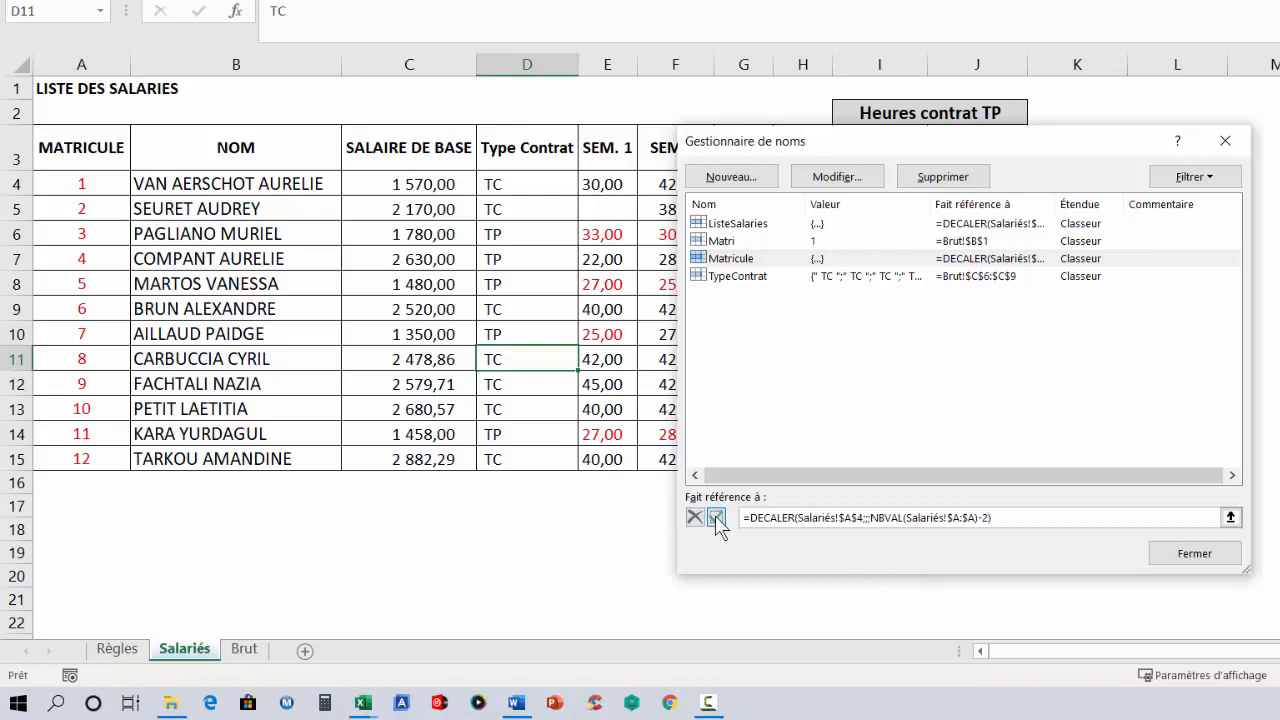
left_click(858, 517)
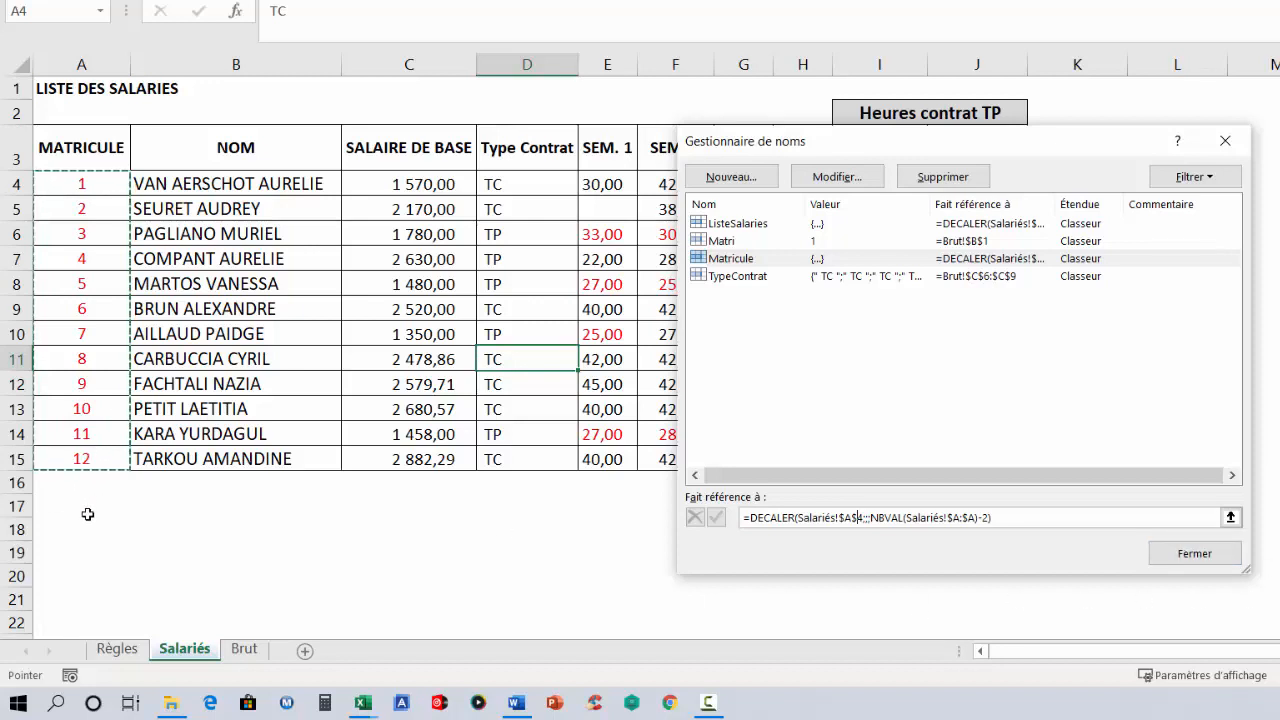
left_click(1208, 563)
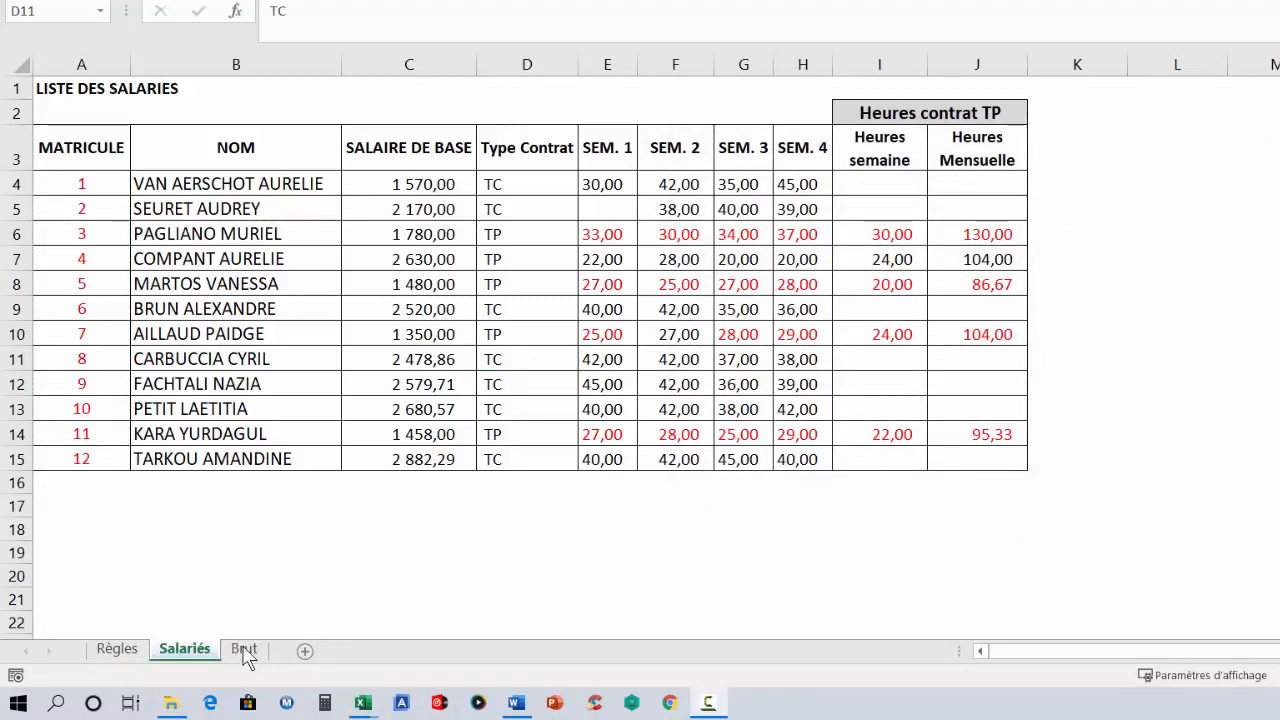
Step: Check the choices in the employee number list of cell B1 on the Brut sheet
left_click(244, 651)
left_click(273, 93)
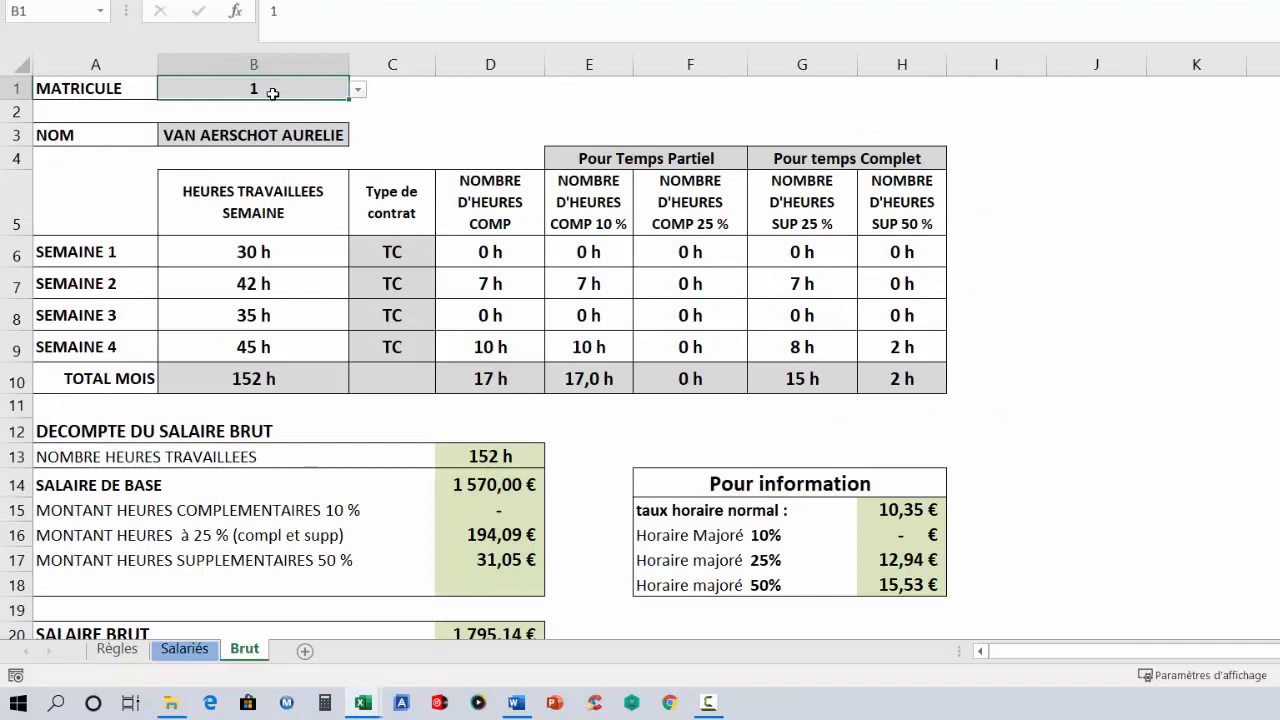
left_click(358, 92)
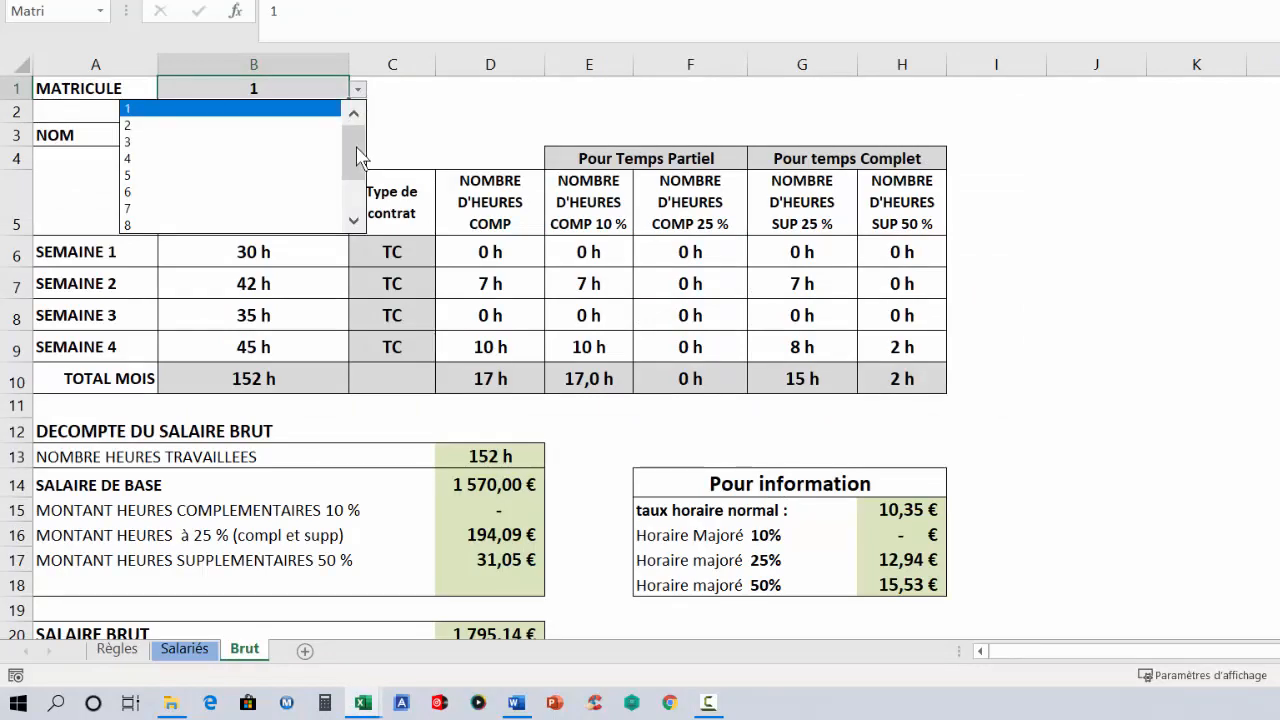
left_click_drag(358, 155, 358, 197)
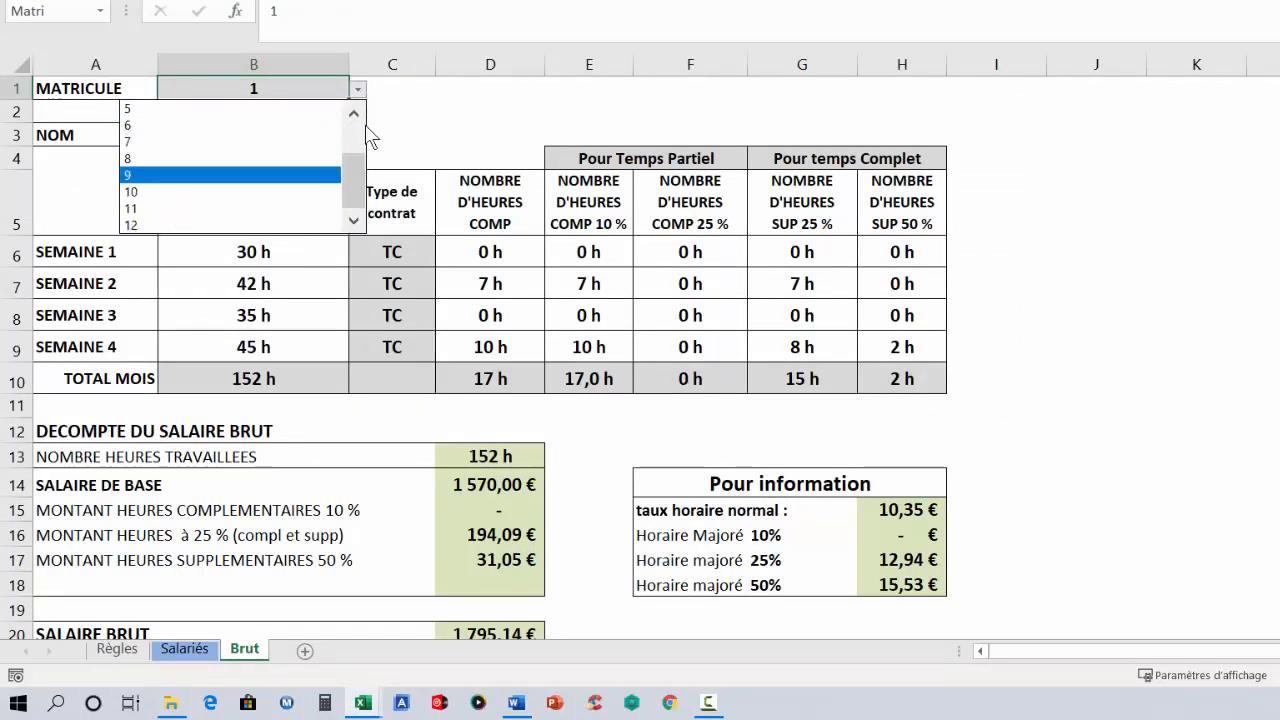
left_click(410, 129)
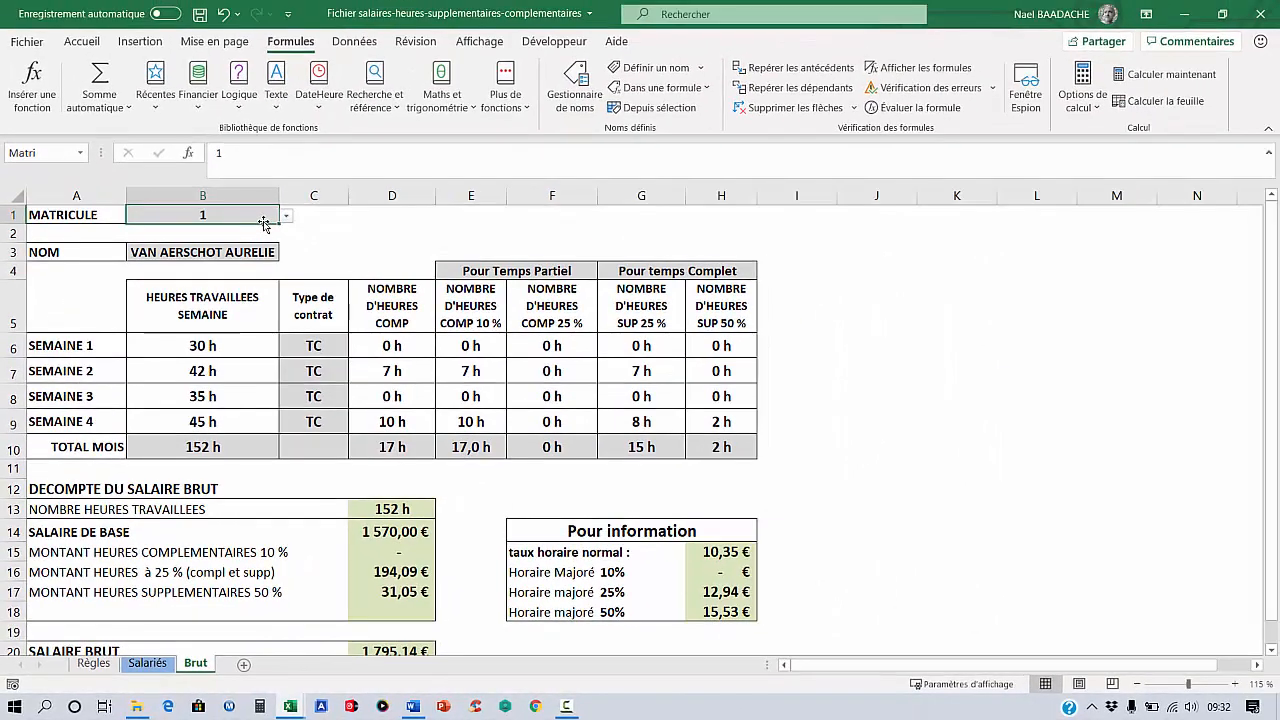
Step: Open the data validation settings of cell B1 with Liste as the allowed type
left_click(355, 43)
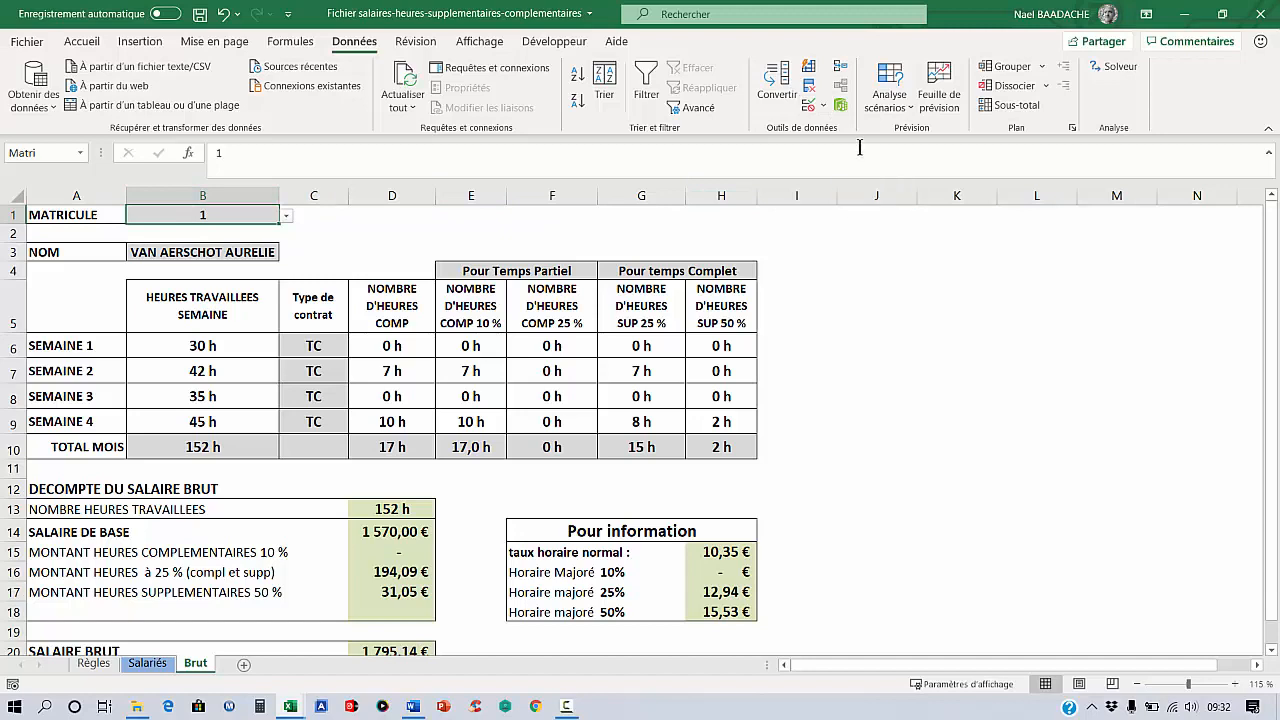
left_click(823, 105)
left_click(836, 129)
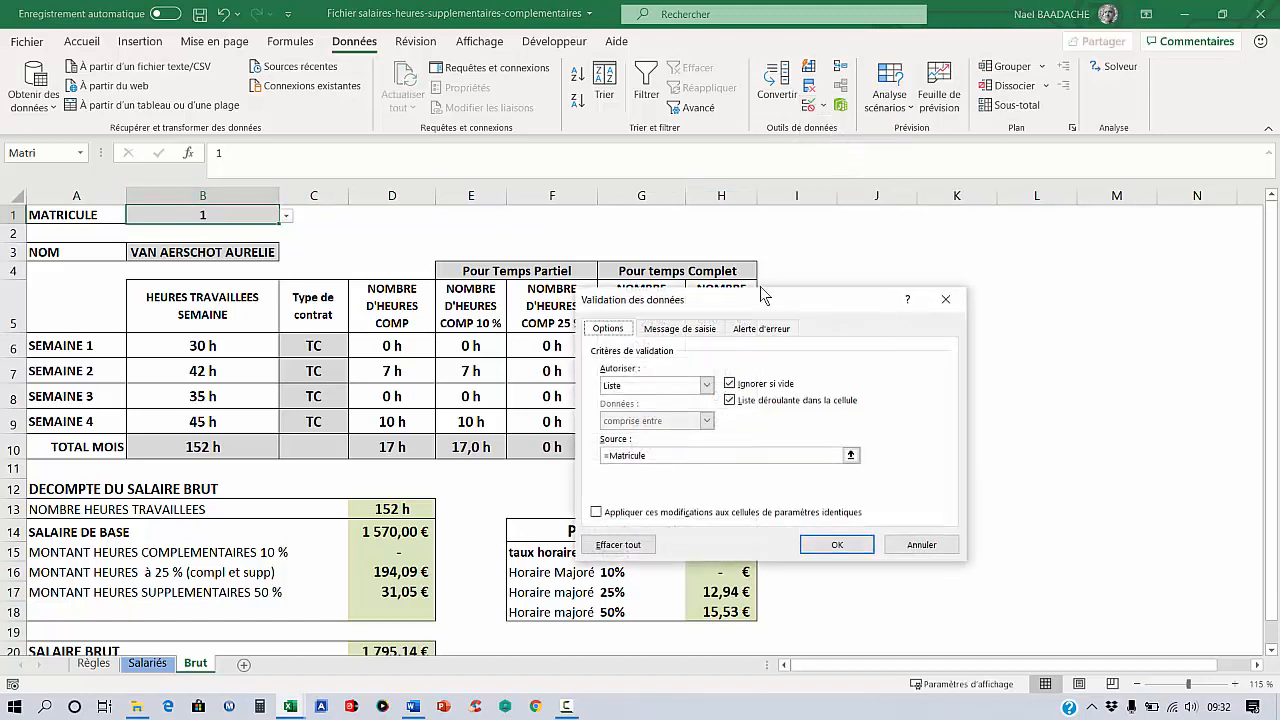
left_click_drag(761, 290, 802, 237)
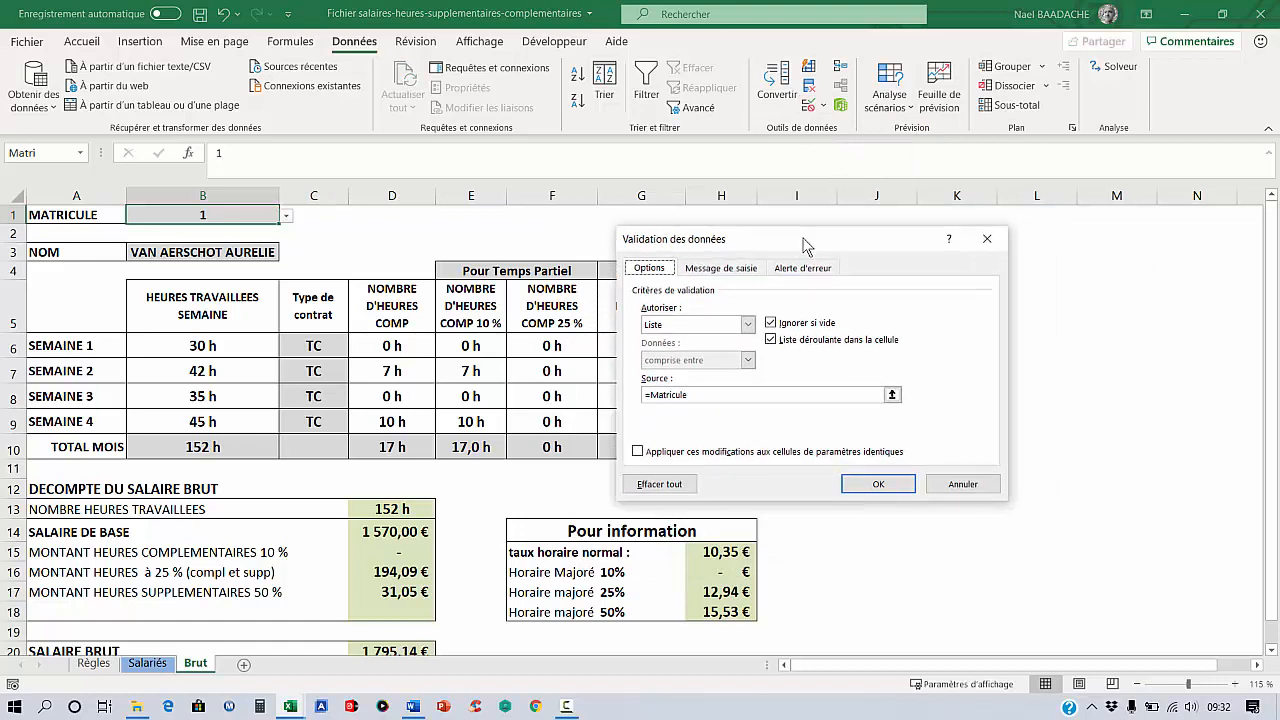
double_click(748, 326)
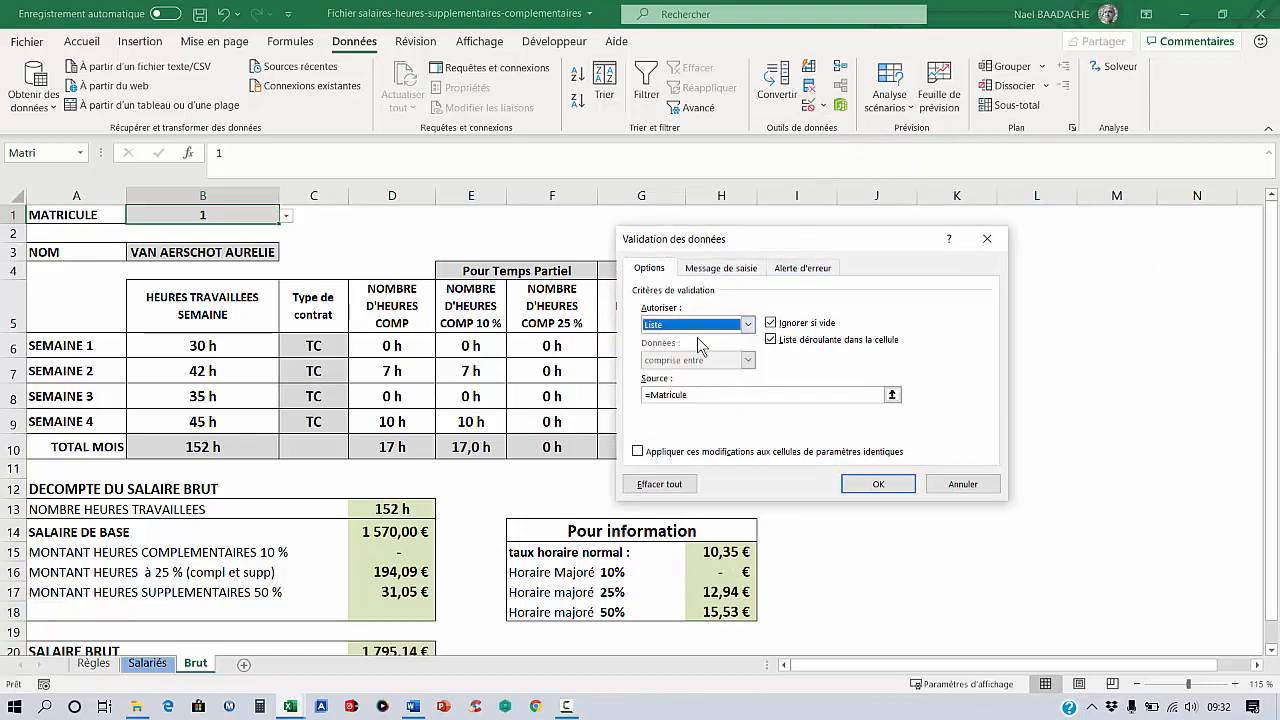
Step: Clear the validation source, insert the defined name Matricule as the new source and confirm the validation
left_click(705, 394)
left_click_drag(705, 394, 650, 395)
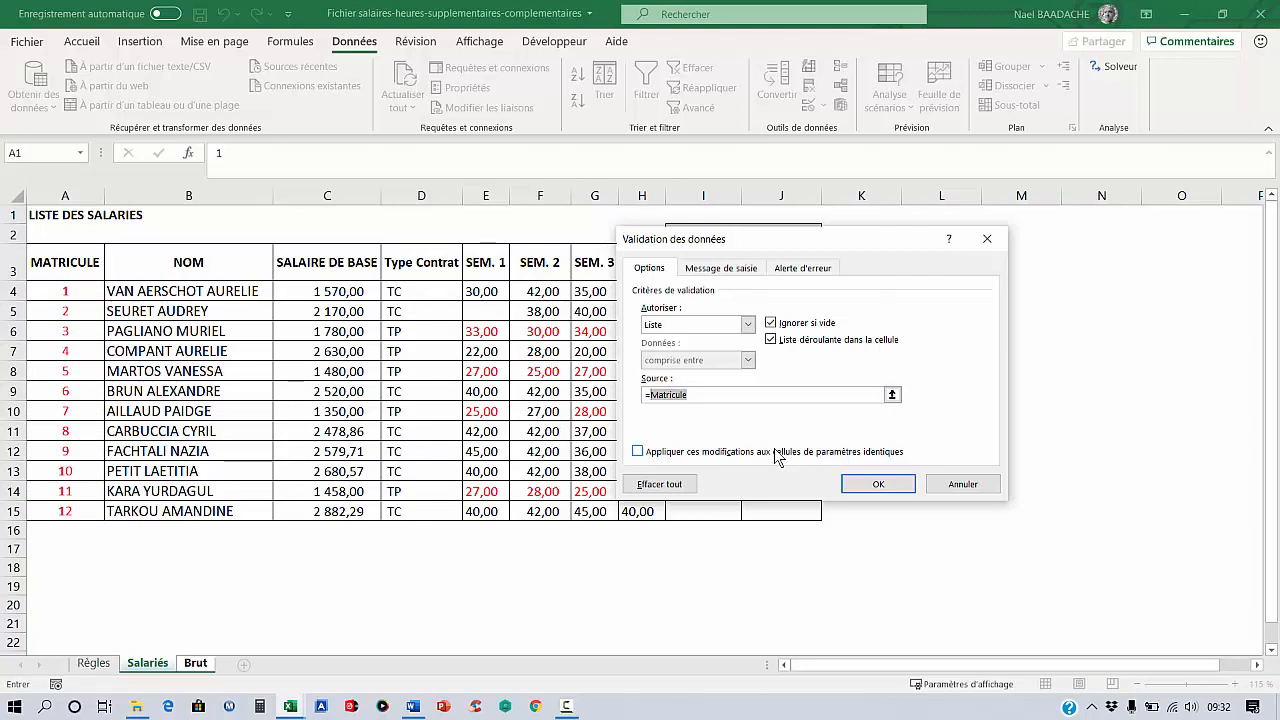
key("BackSpace")
key("BackSpace")
key("F3")
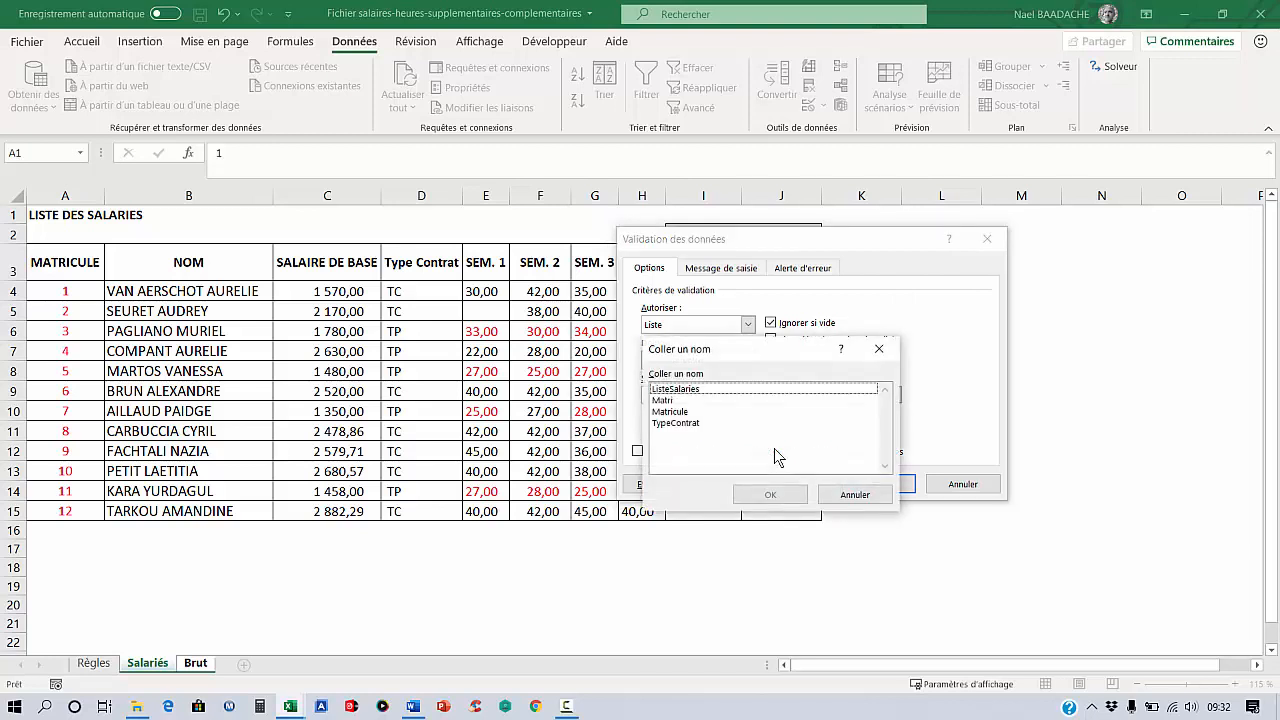
left_click(689, 412)
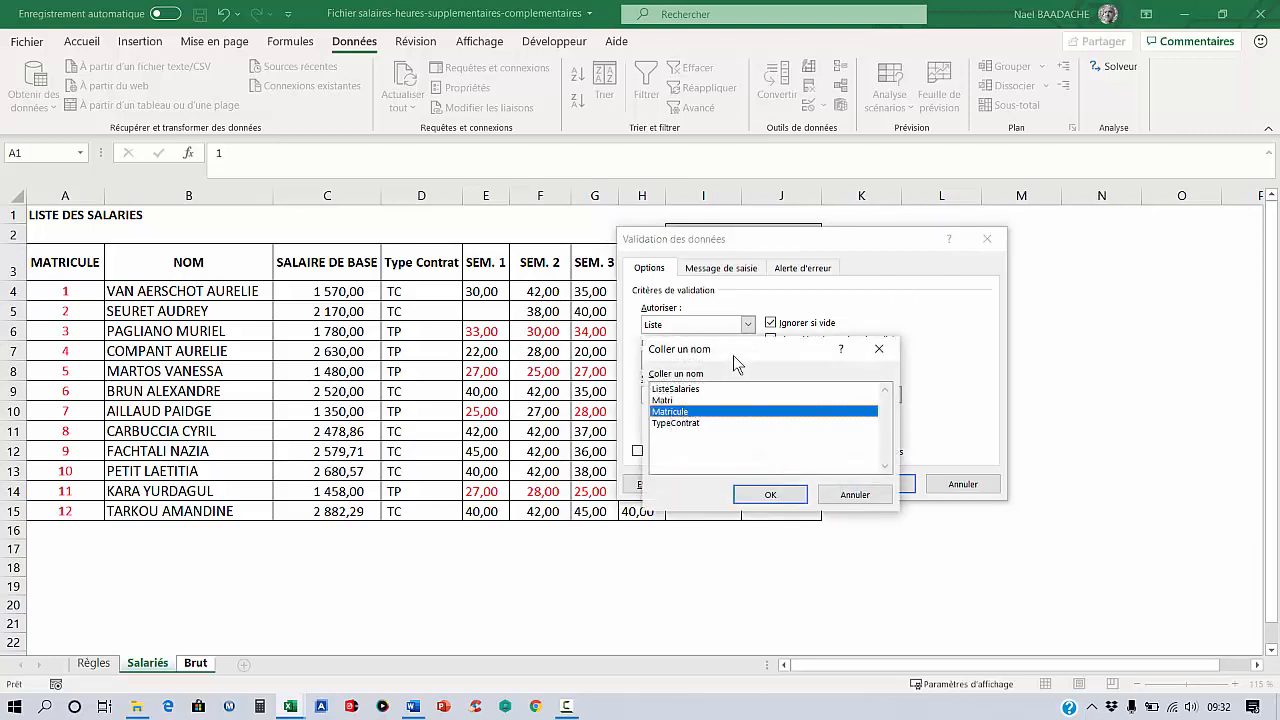
left_click_drag(718, 362, 240, 346)
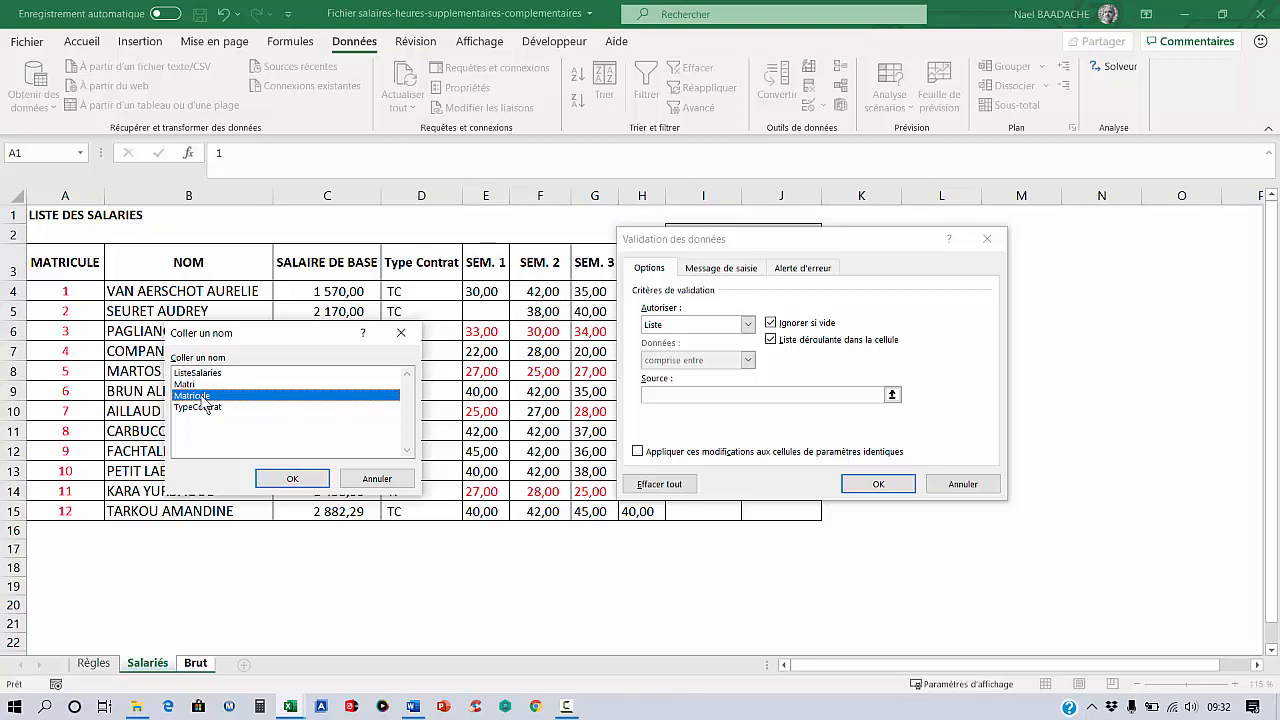
left_click(292, 479)
left_click(890, 485)
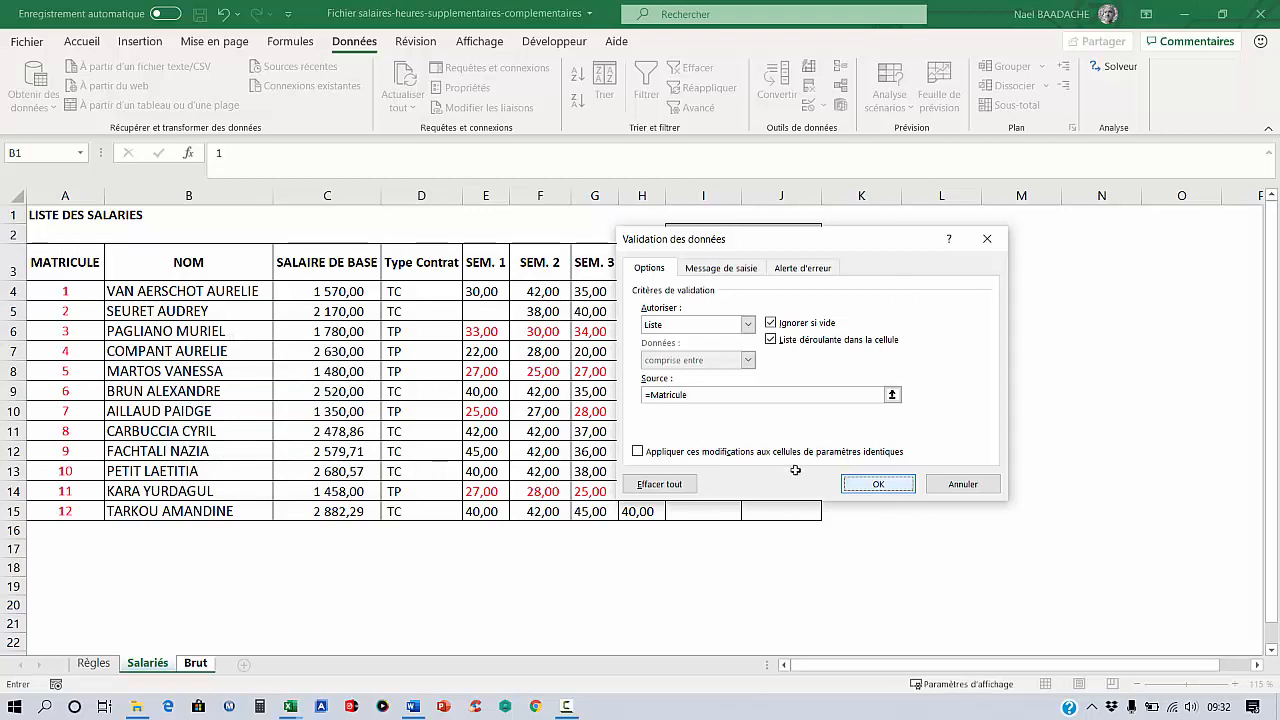
Step: Look through the MATRICULE drop-down list in B1 based on the re-entered source
left_click(286, 215)
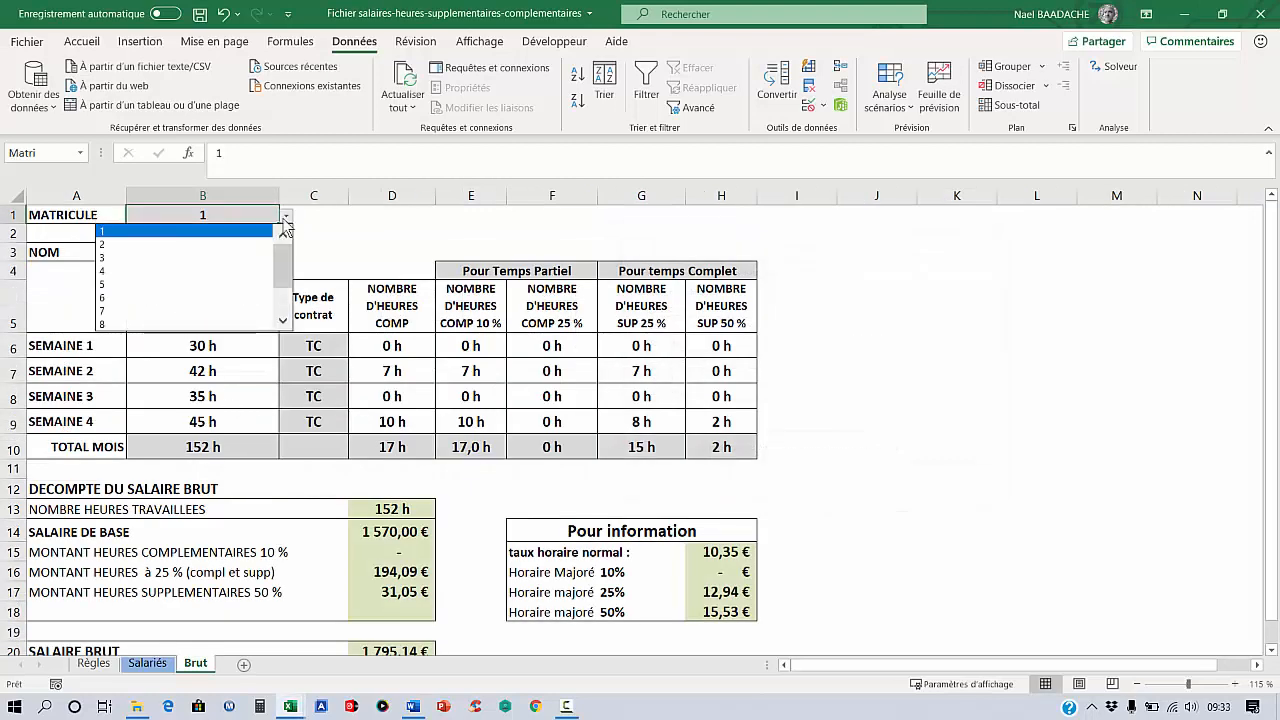
scroll(285, 320, "down", 1)
key("Escape")
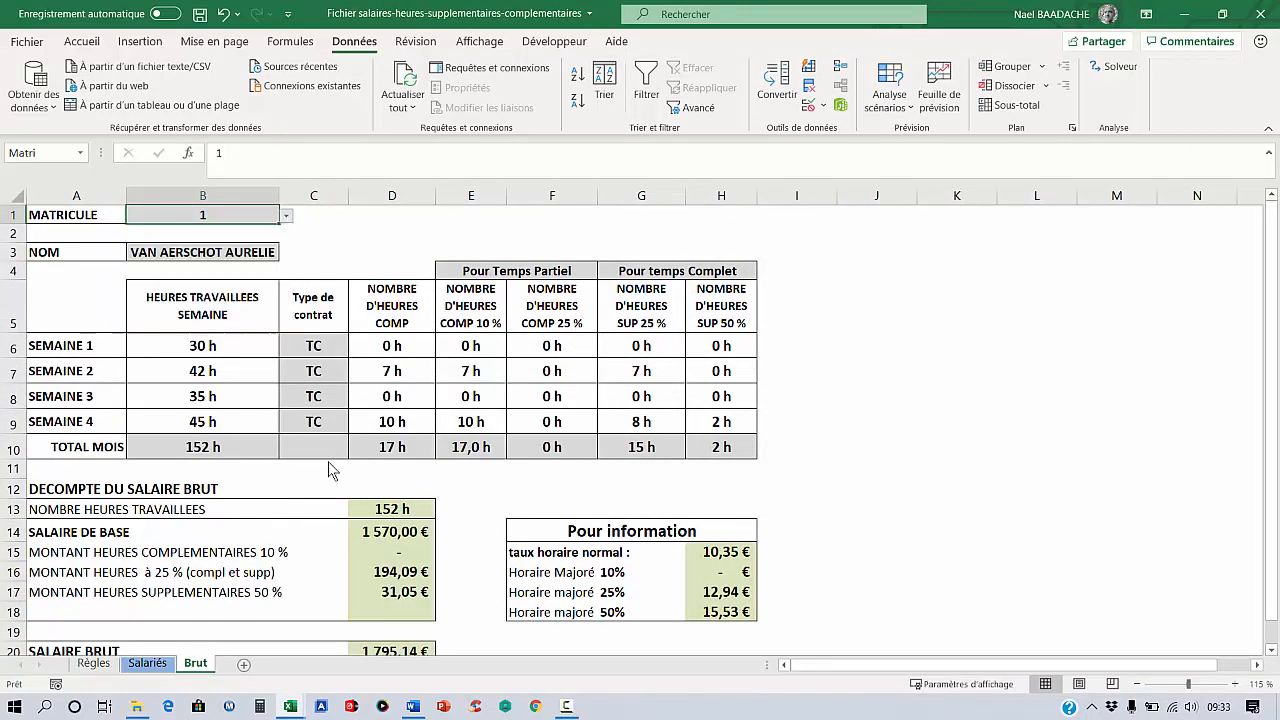
Step: Add an employee in row 16 of the Salariés sheet with the next employee number, the full name, base salary 1800 and contract type TC
left_click(150, 663)
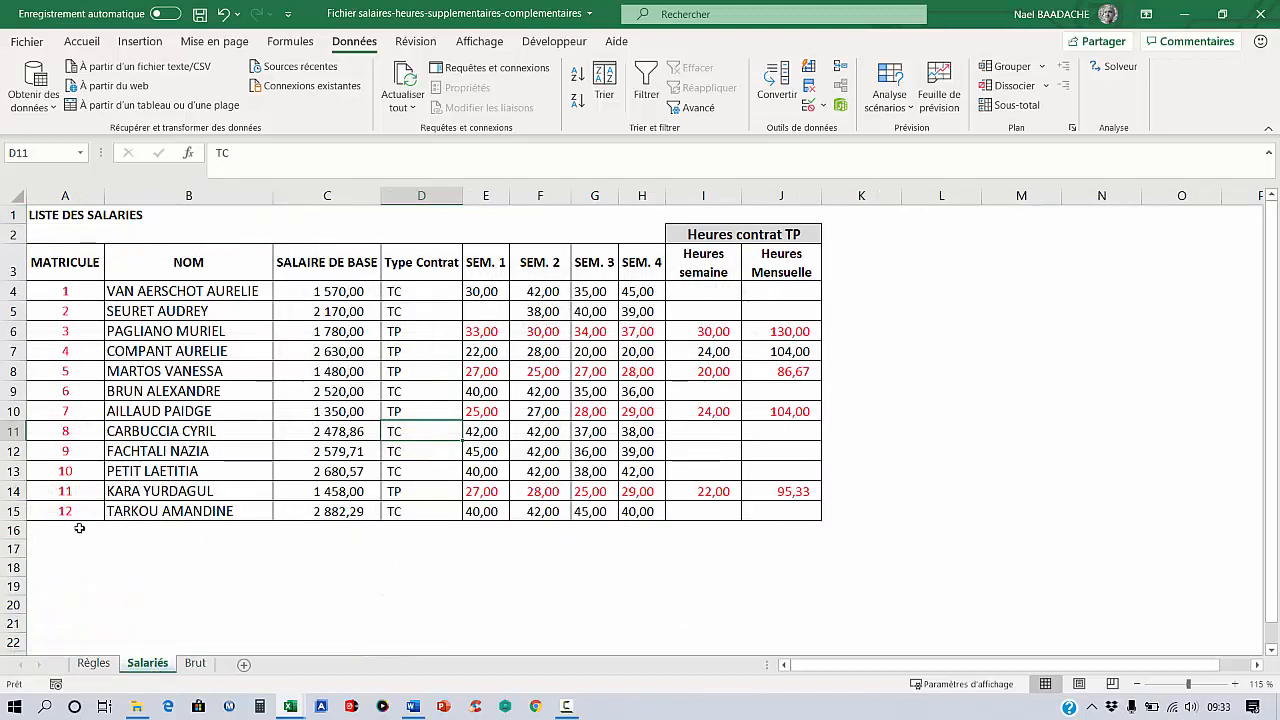
left_click(76, 525)
type("13")
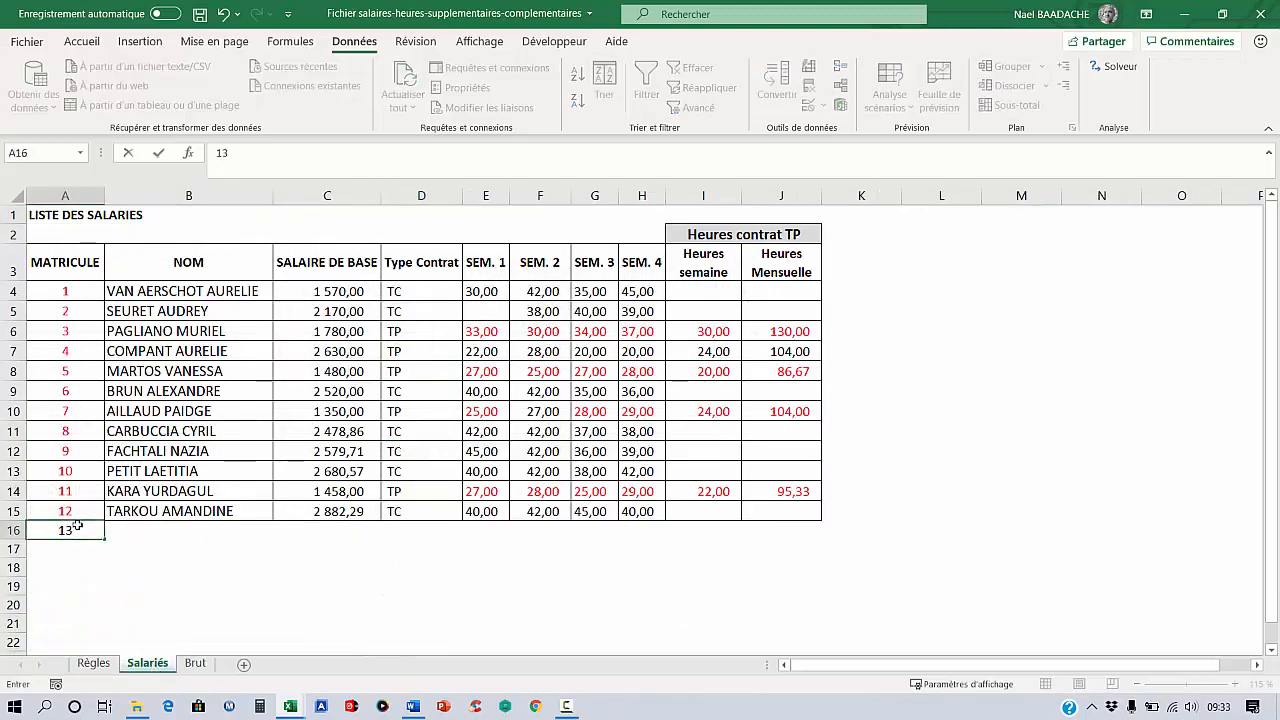
key("Tab")
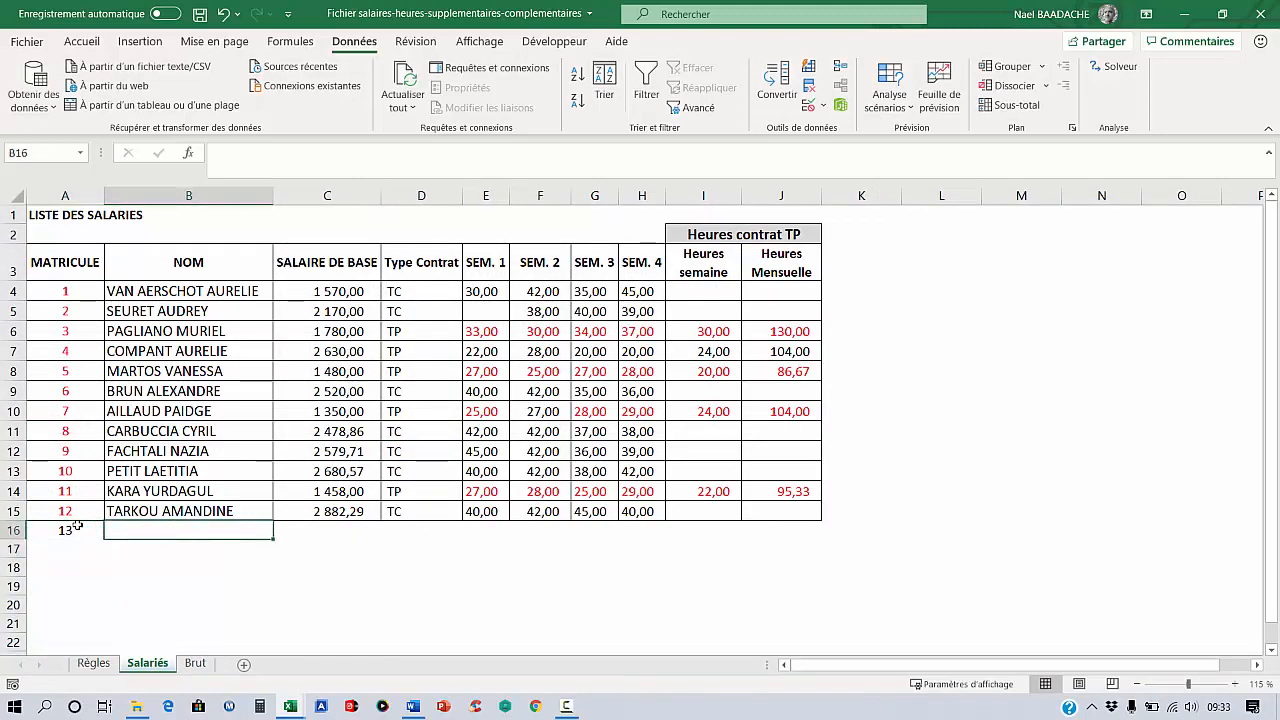
type("ARTU")
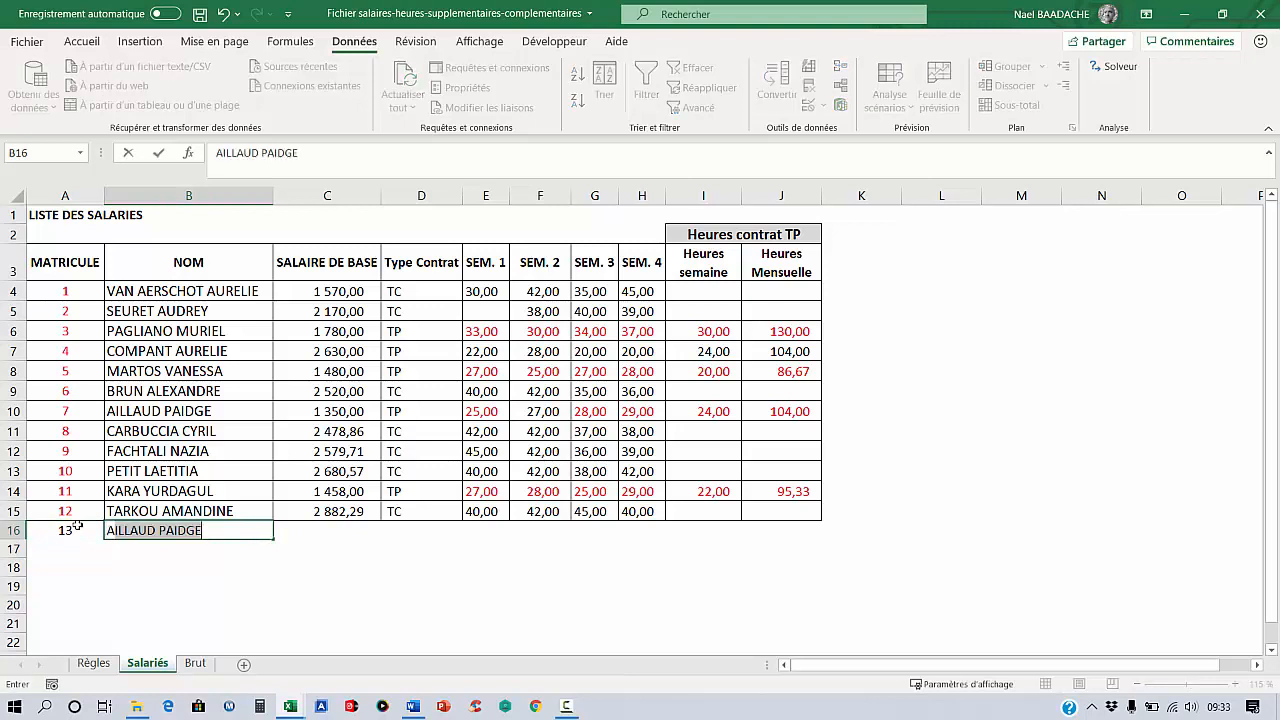
type("S Jules")
key("Tab")
type("1800")
key("Tab")
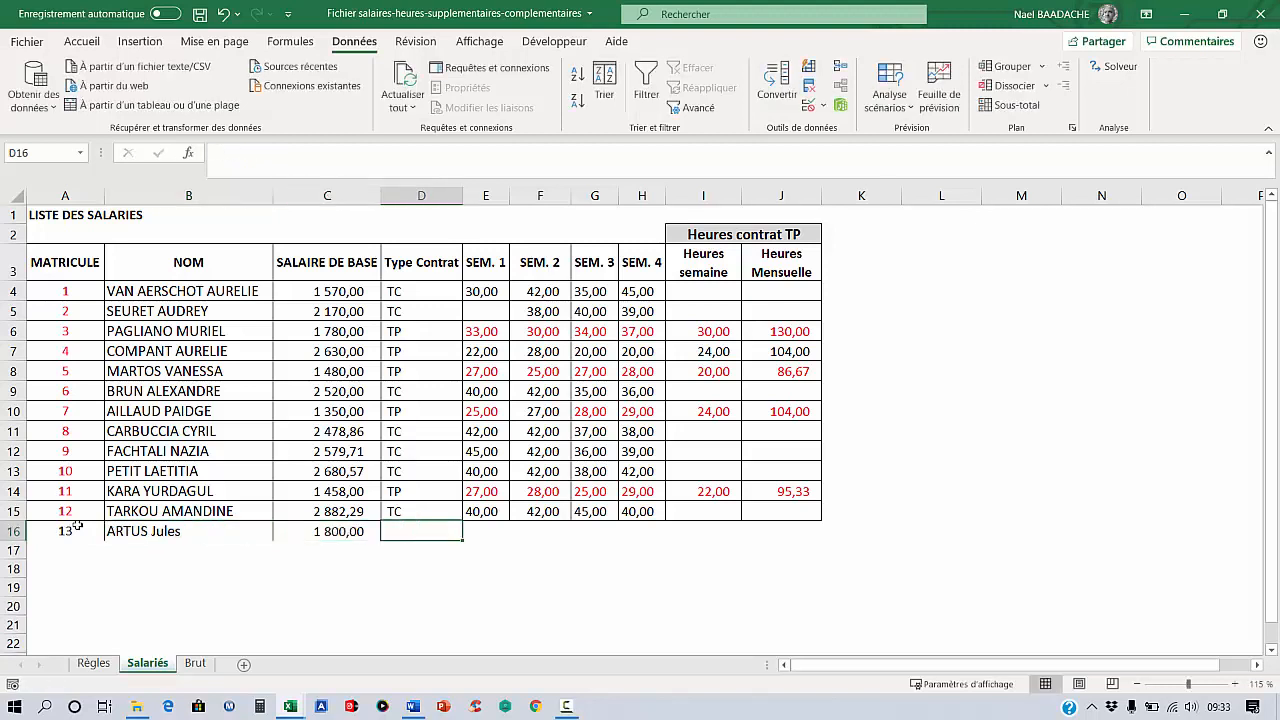
type("TC")
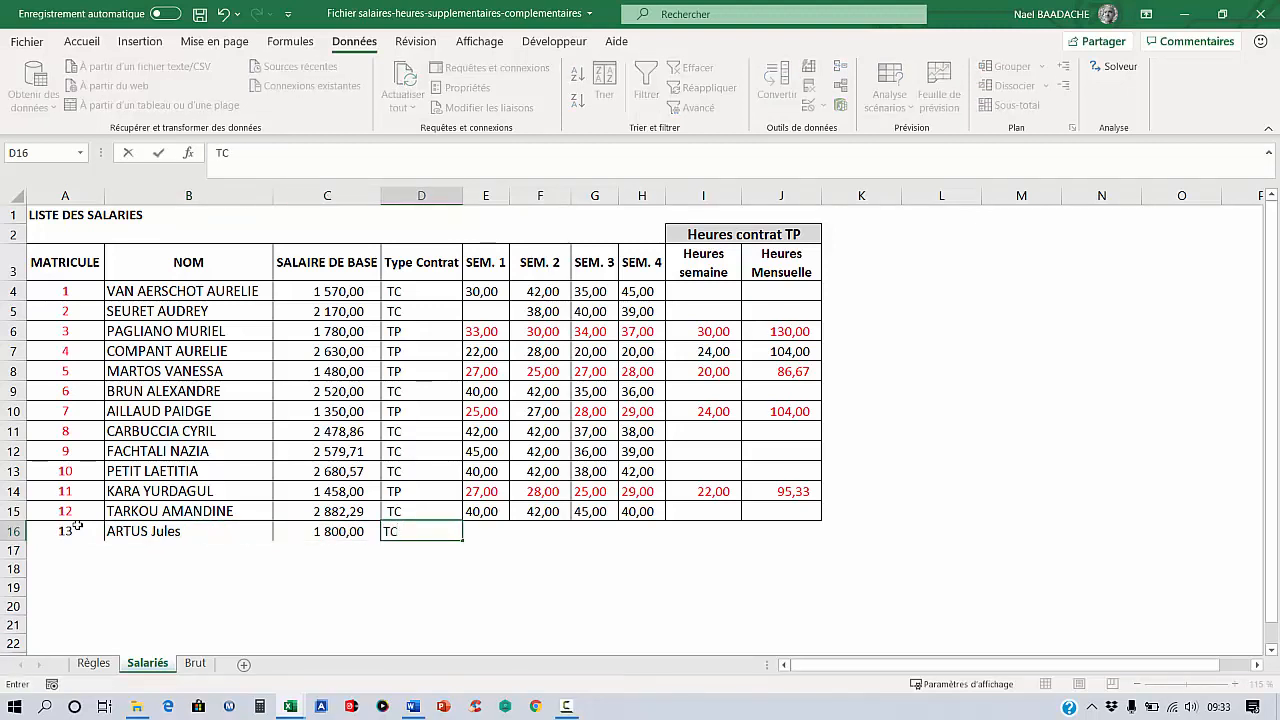
key("Tab")
Step: Fill the new employee's hours for SEM. 1 to SEM. 4 (E16:H16) with 35
key("shift+Right")
key("shift+Right")
key("shift+Right")
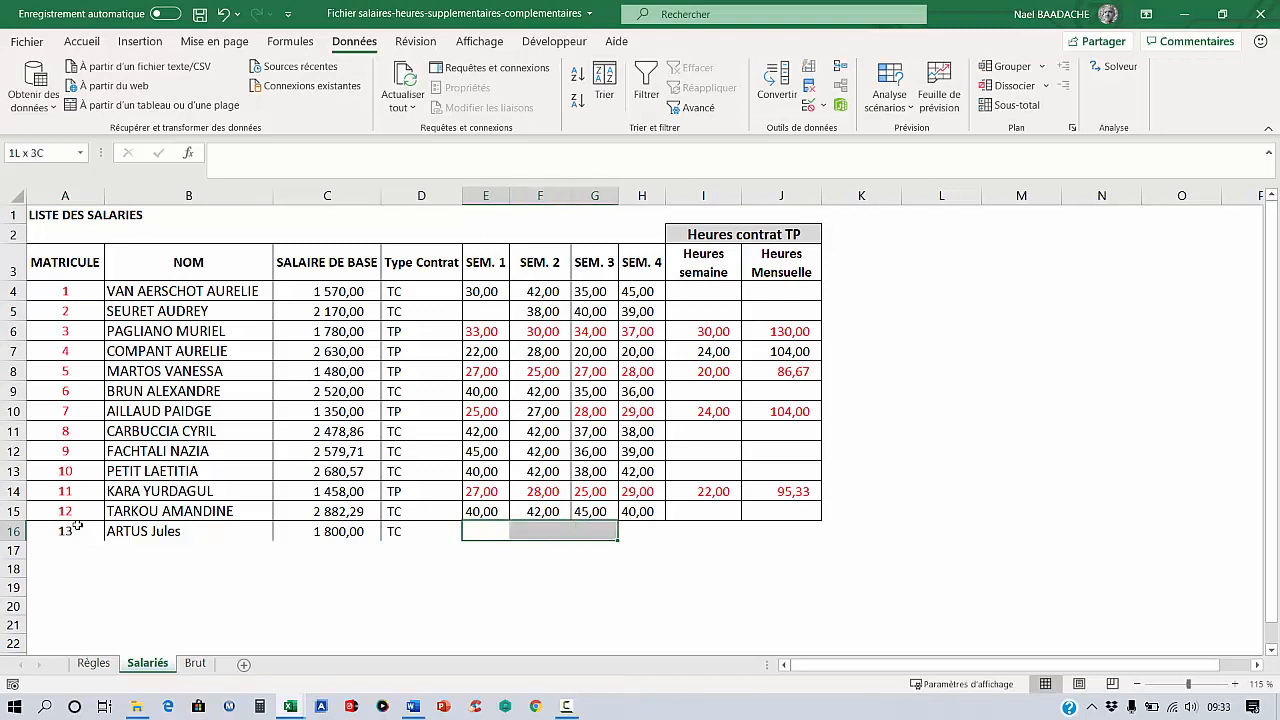
type("35")
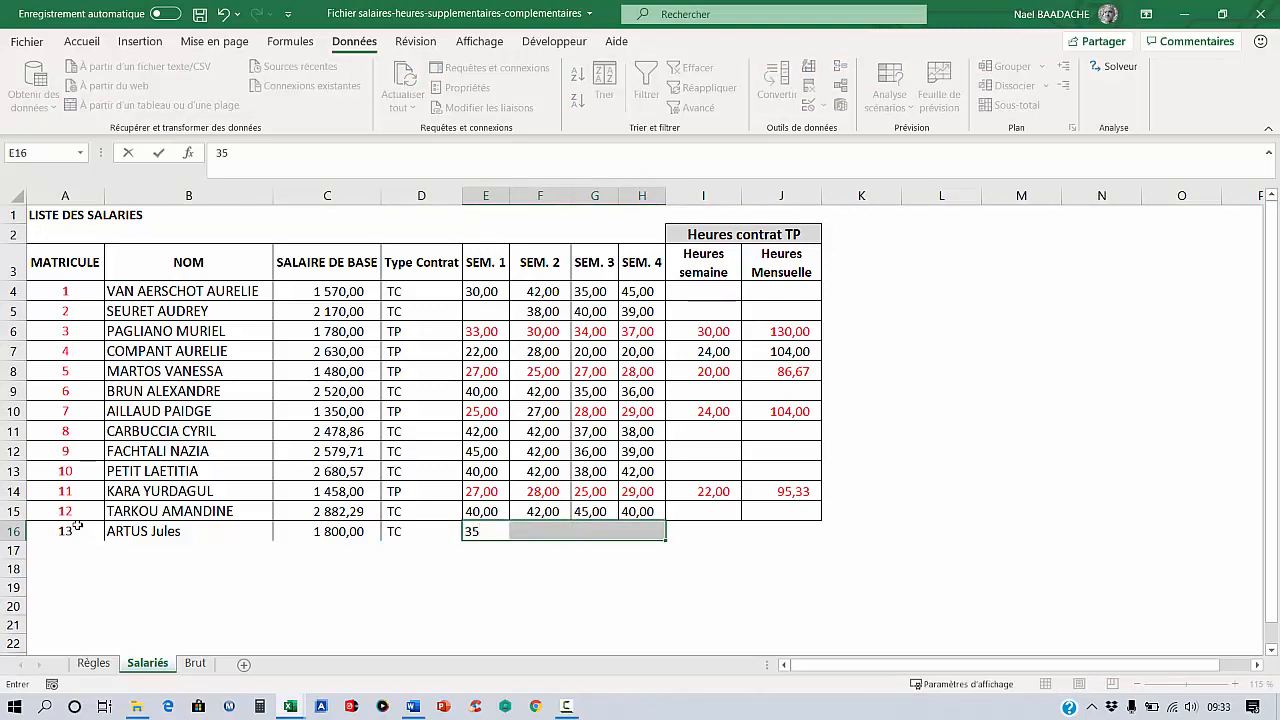
key("ctrl+Return")
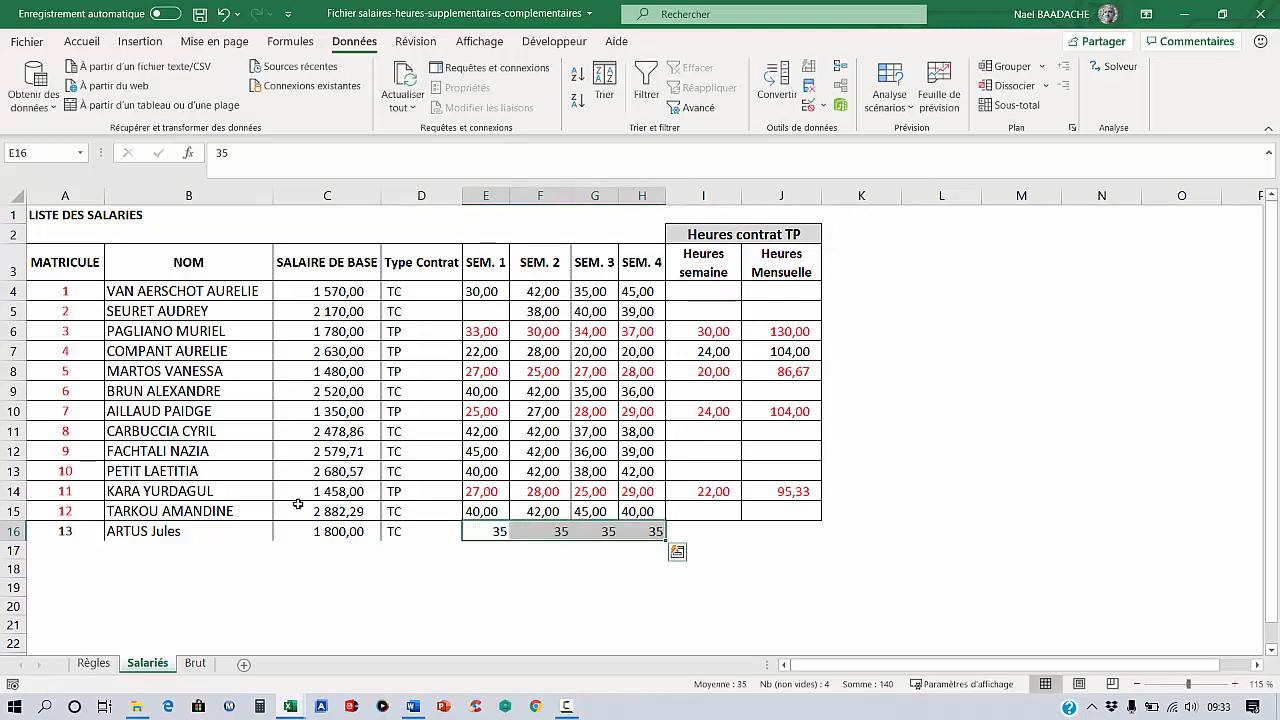
Step: Select the newly added employee's number from the MATRICULE list on the Brut sheet
left_click(196, 663)
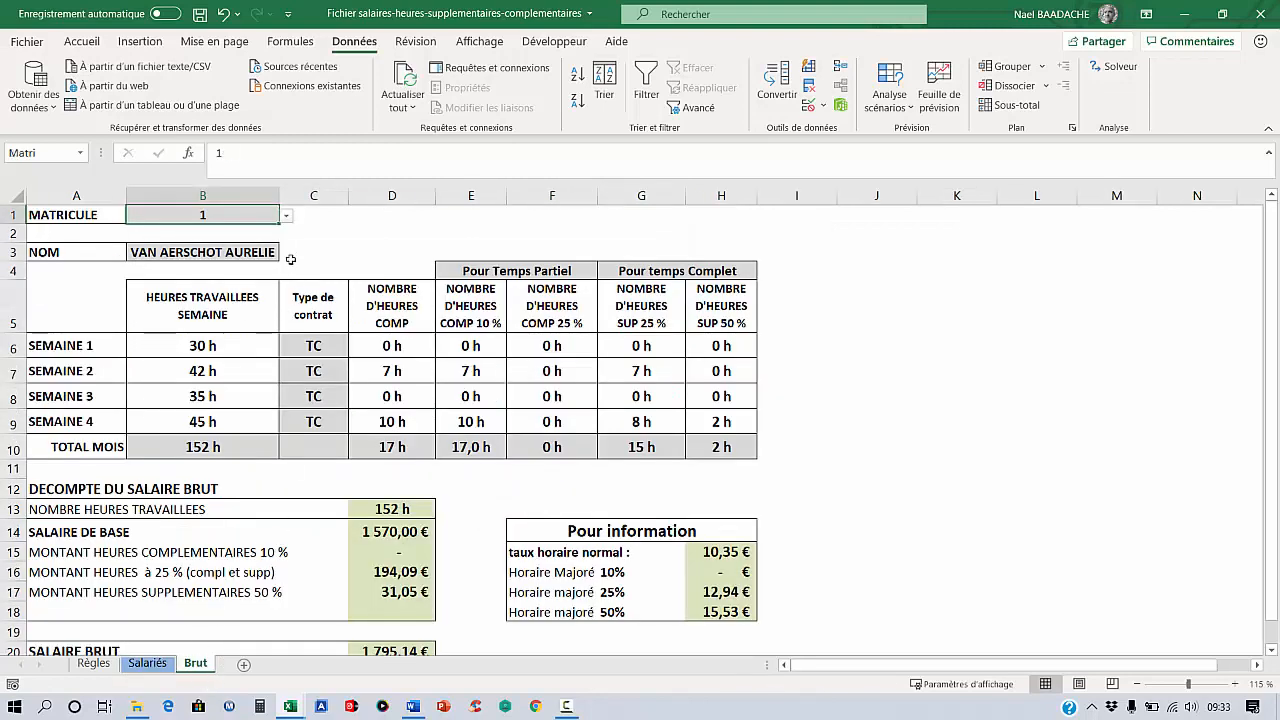
left_click(286, 216)
scroll(283, 295, "down", 2)
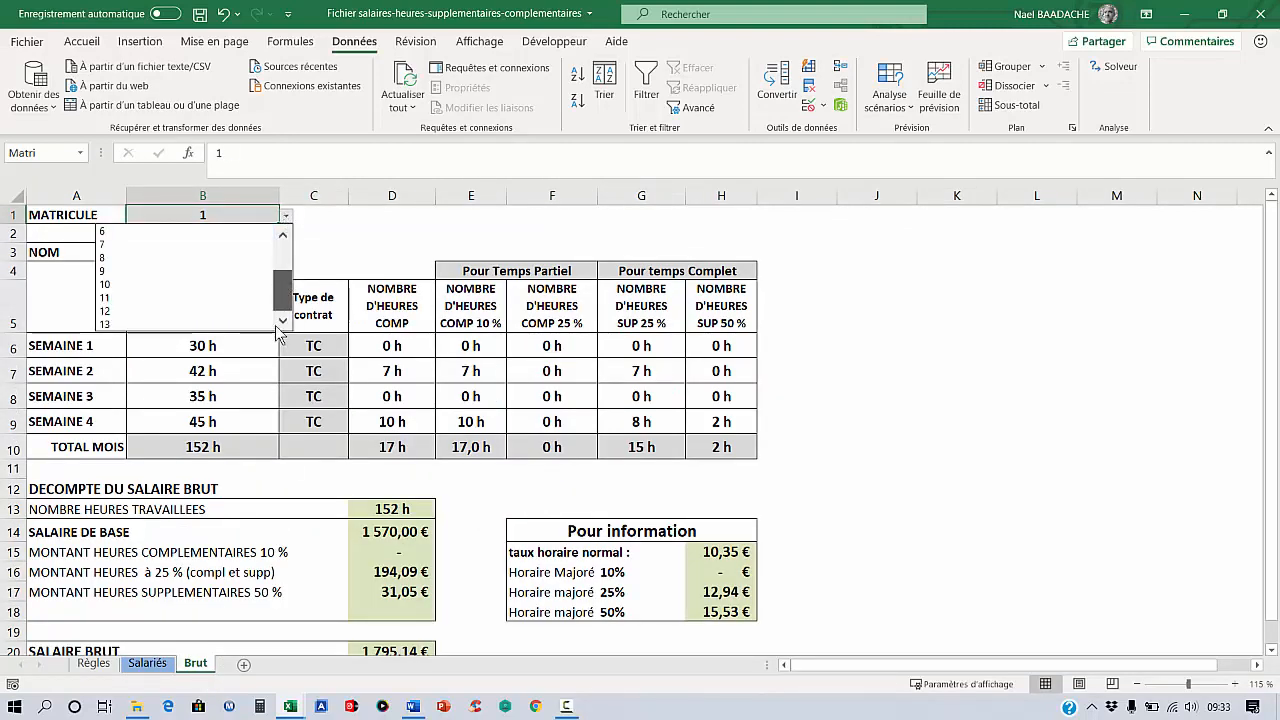
key("Escape")
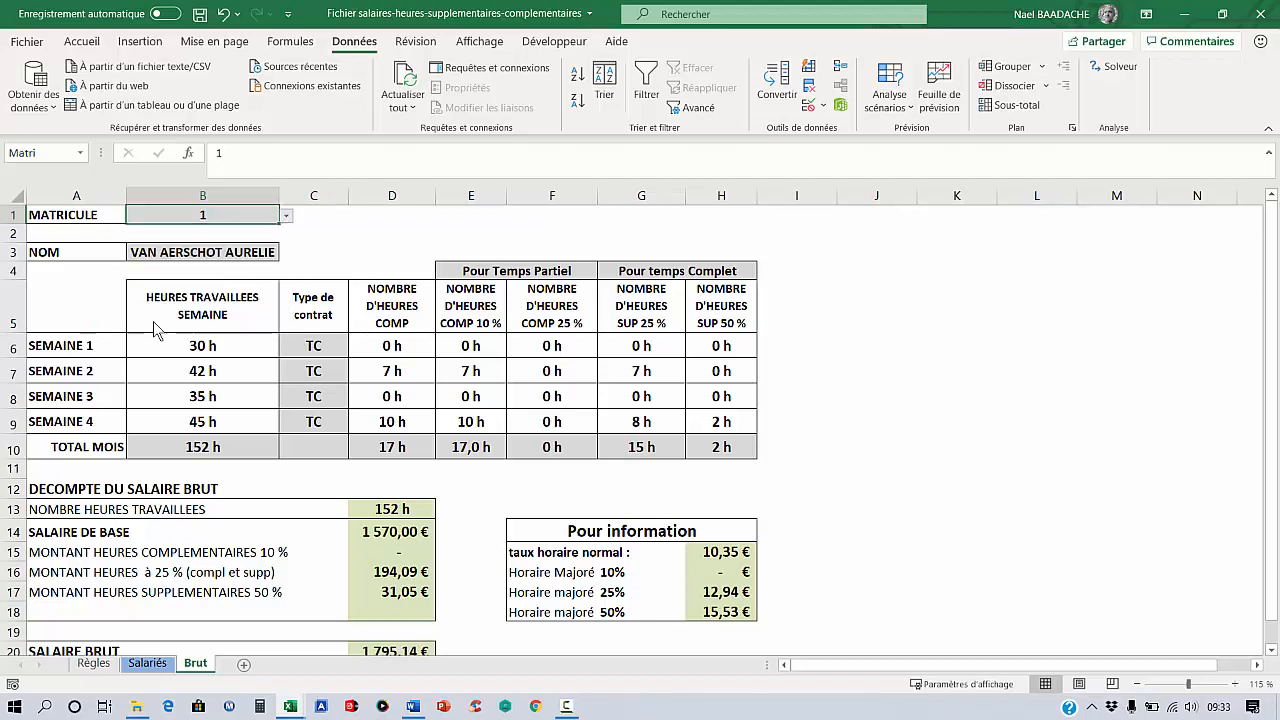
Step: Examine the lookup formulas of the employee name in B3 and the weekly hours in B6:B9
left_click(208, 254)
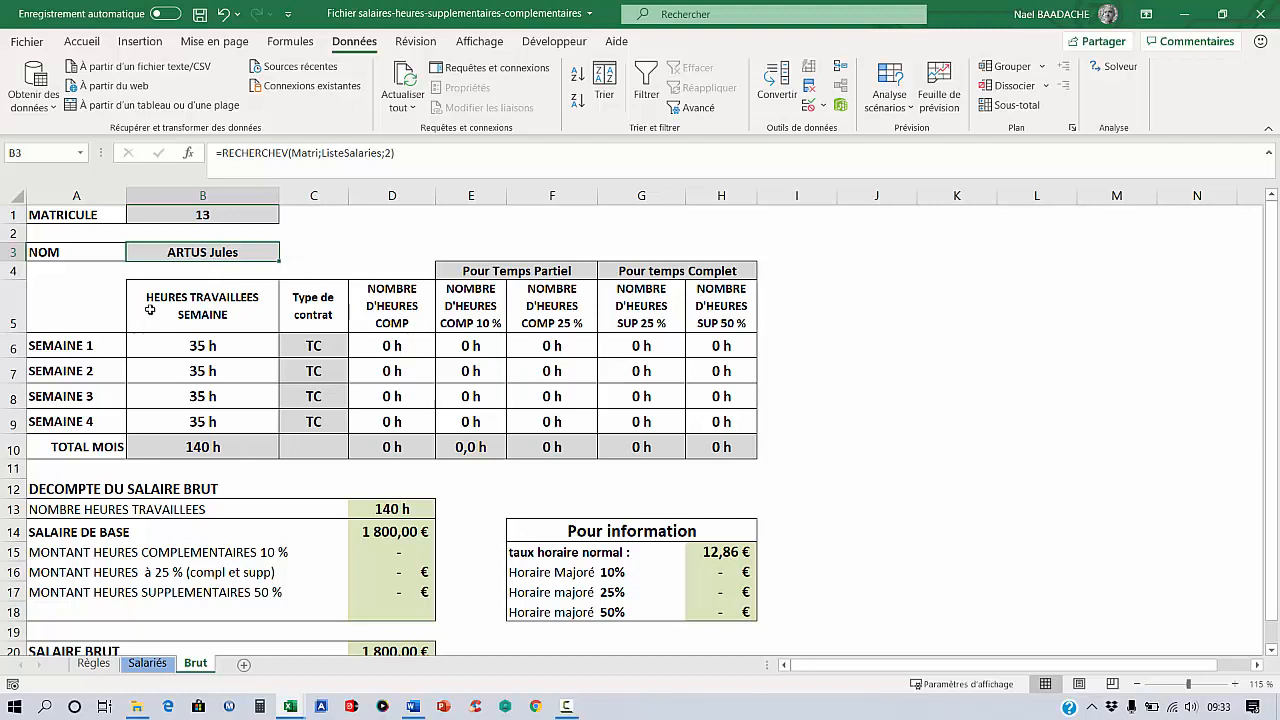
left_click(204, 348)
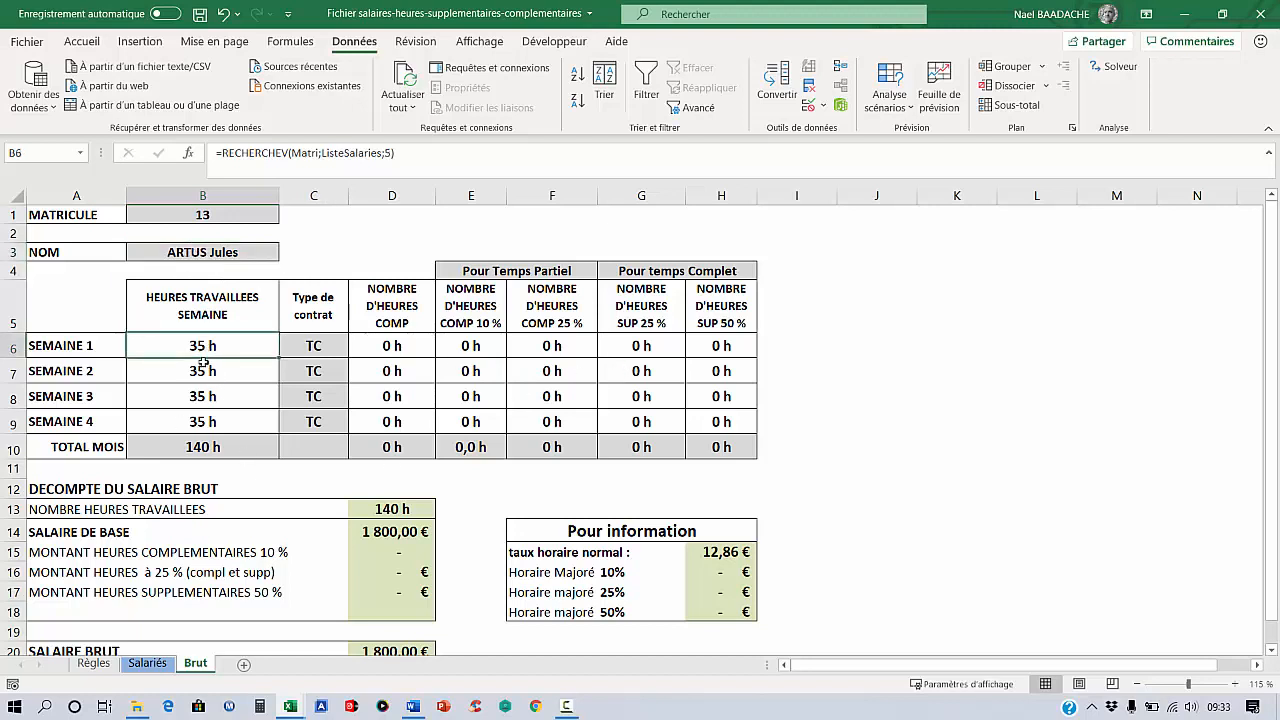
left_click_drag(204, 348, 204, 421)
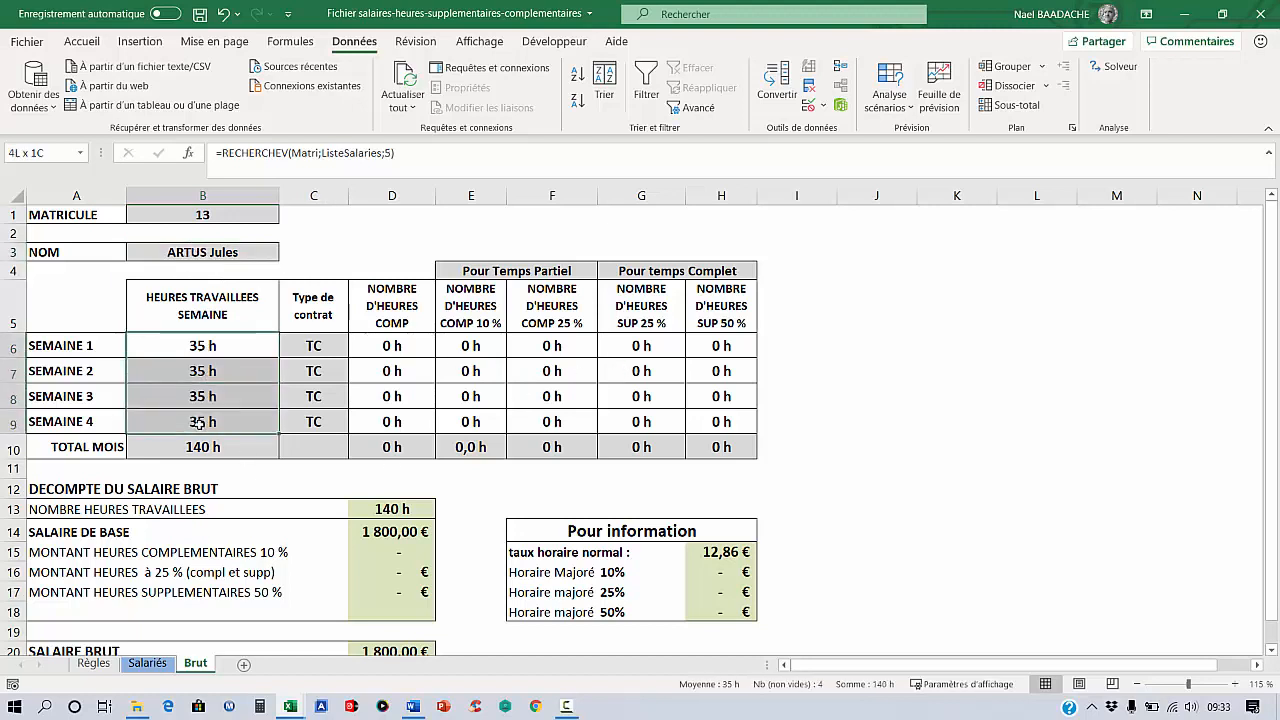
Step: Compare the employee table and the new row 16 on the Salariés sheet with the matricule and name lookup on the Brut sheet
left_click(295, 410)
left_click(257, 218)
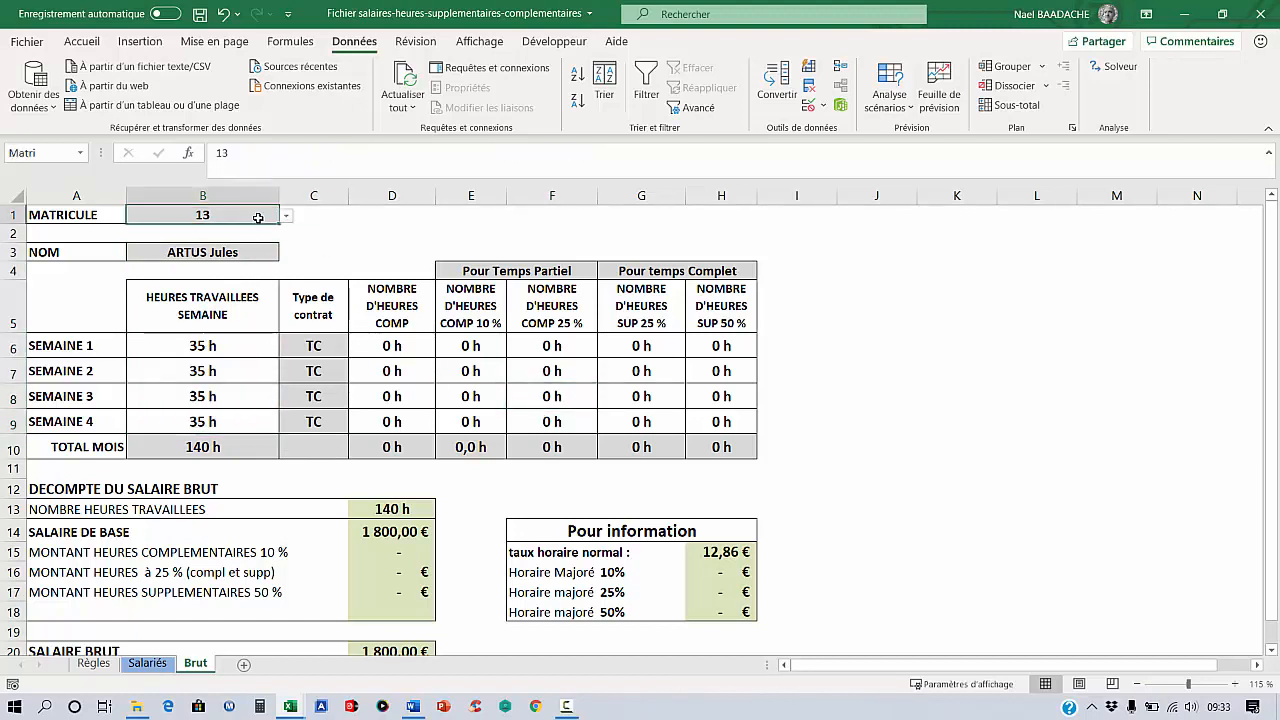
left_click(147, 663)
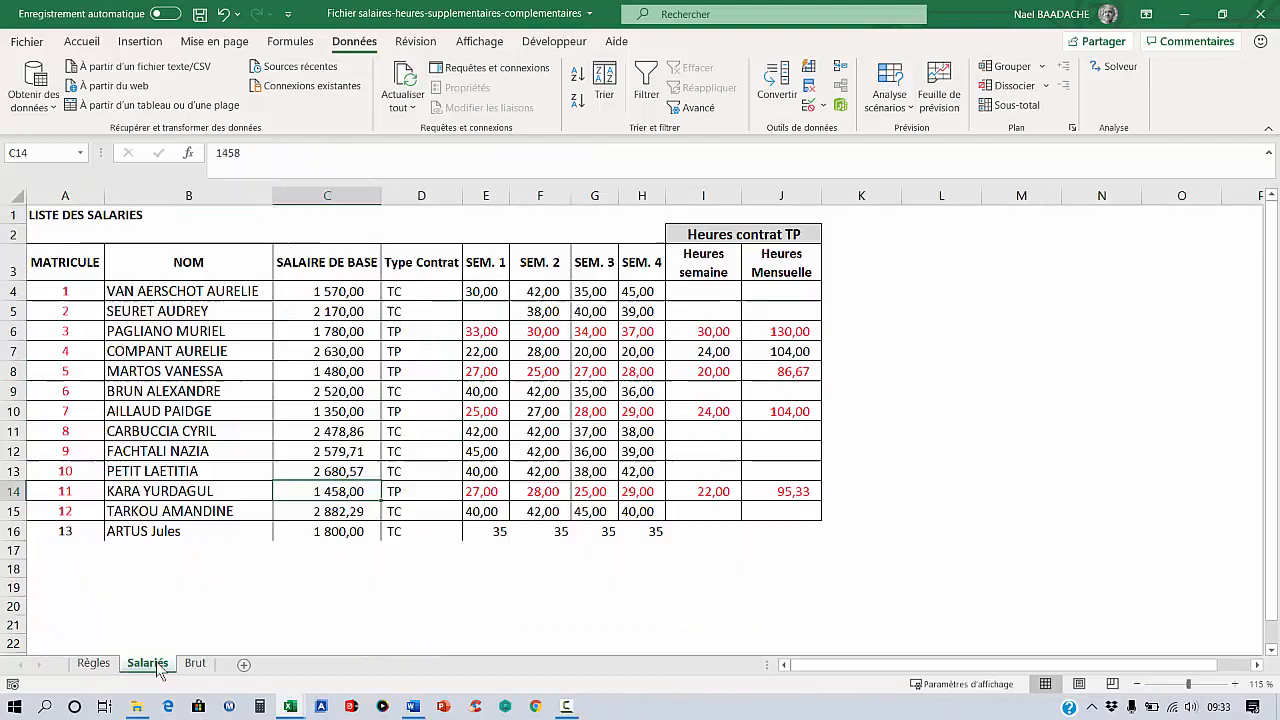
left_click_drag(180, 293, 520, 468)
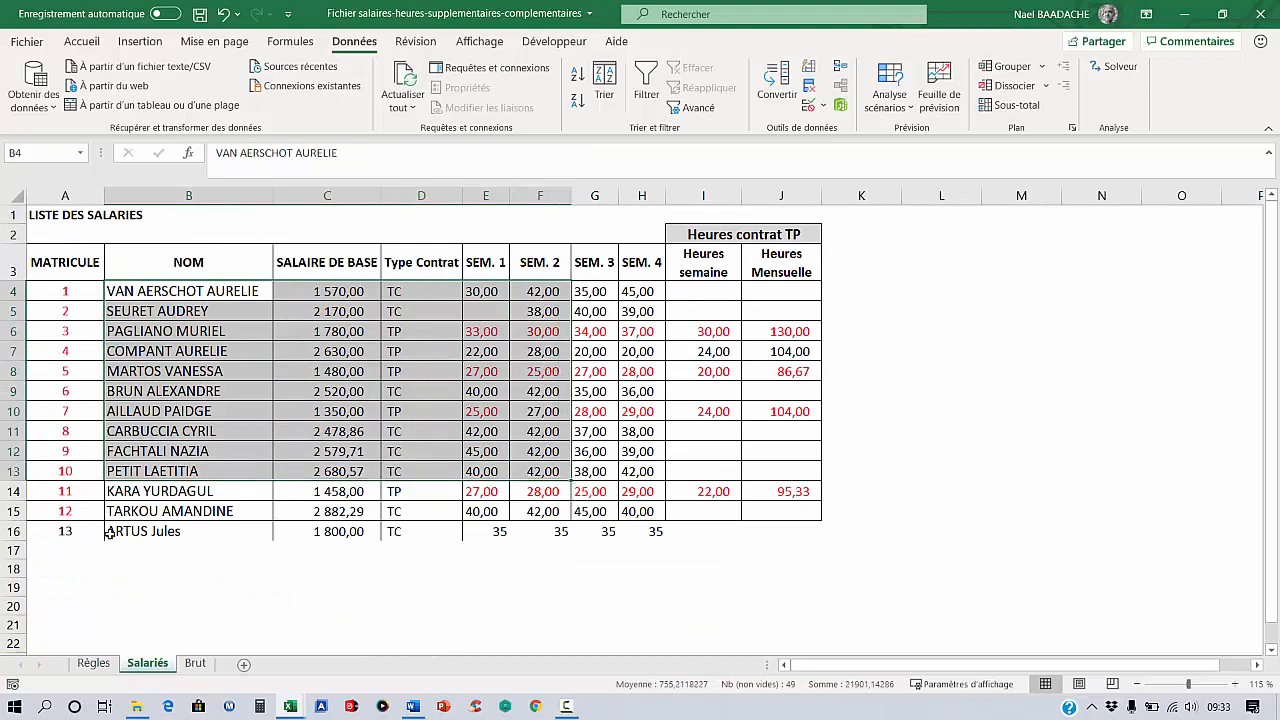
left_click(65, 532)
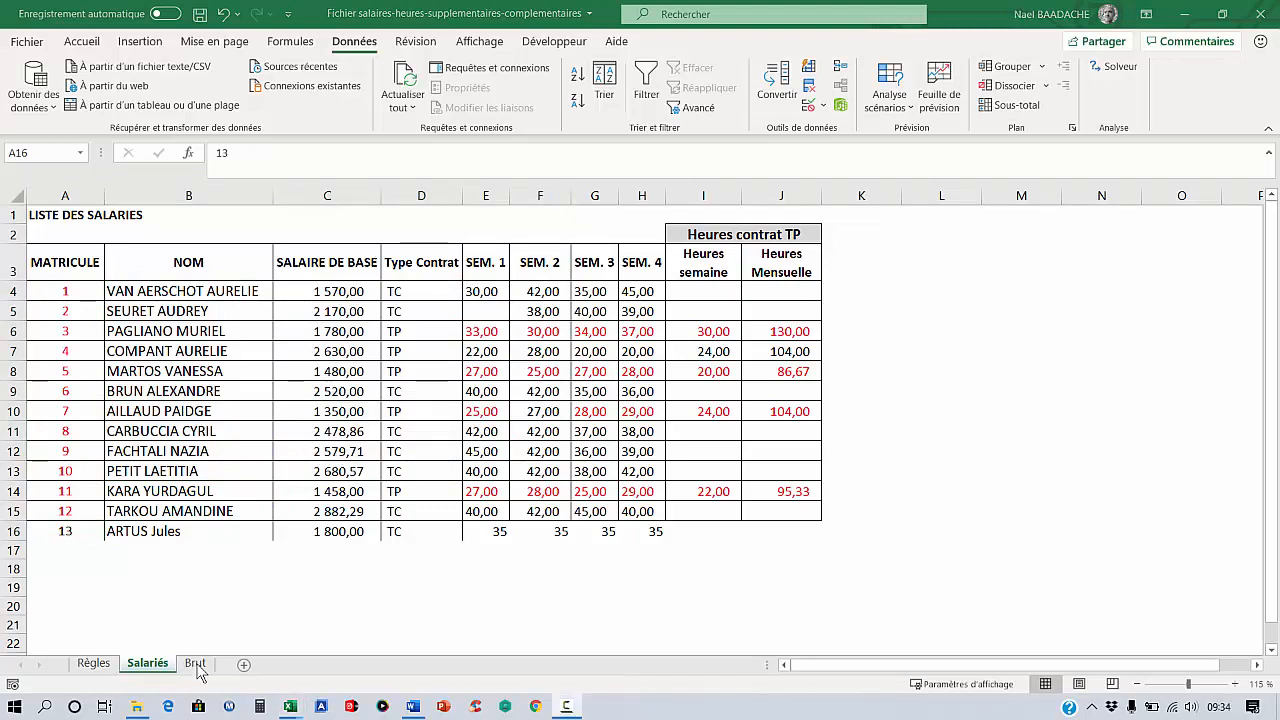
left_click(196, 665)
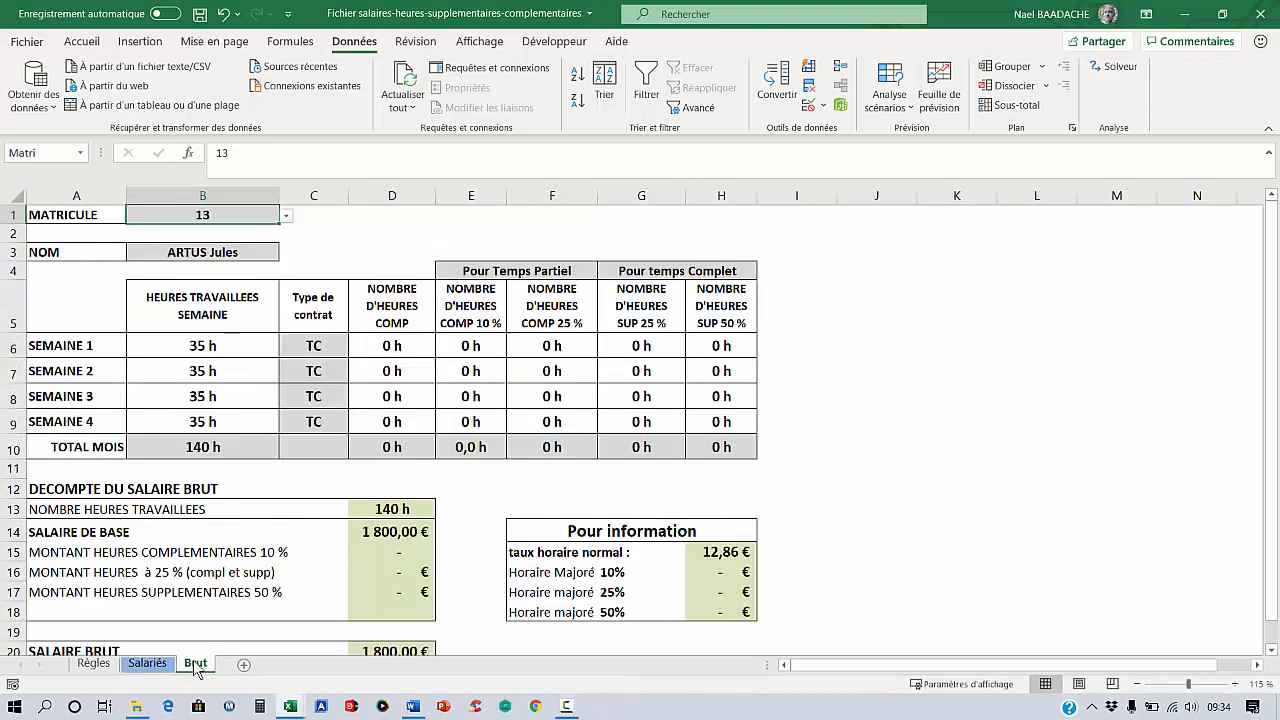
left_click(216, 258)
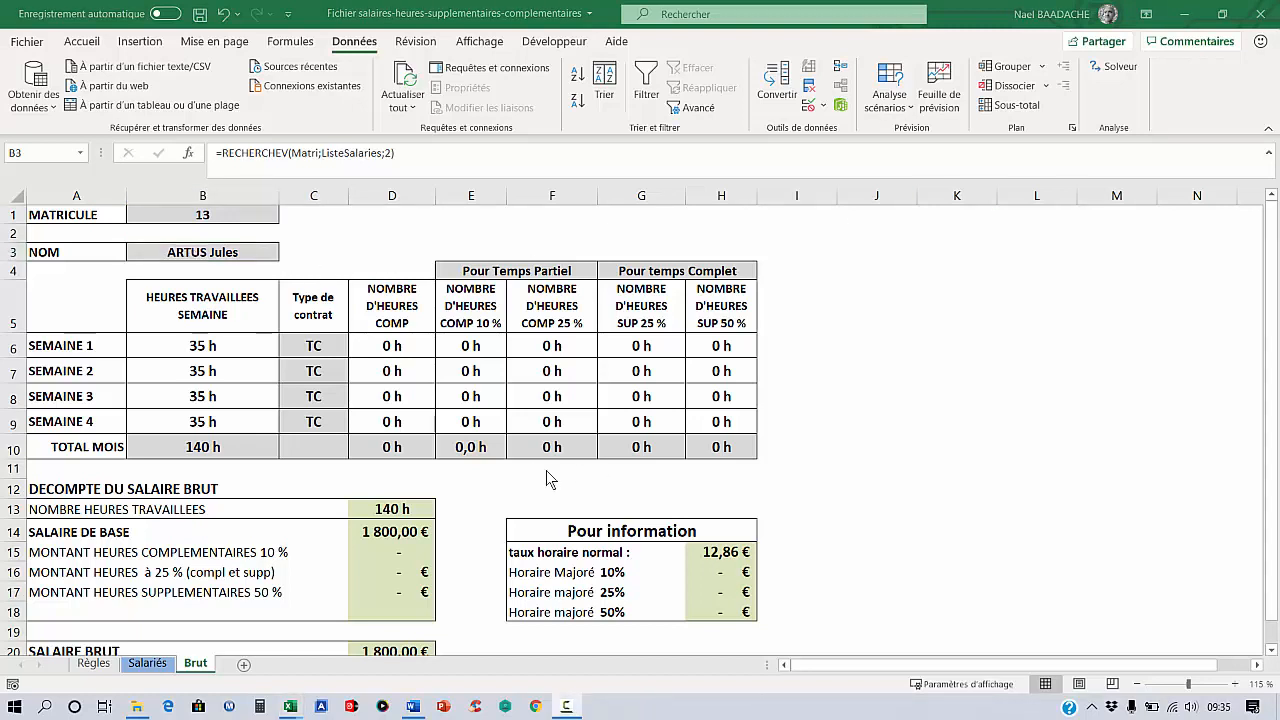
Step: Clear the name lookup formula from B3 on the Brut sheet and check the defined name of the matricule cell B1
left_click(225, 254)
key("Delete")
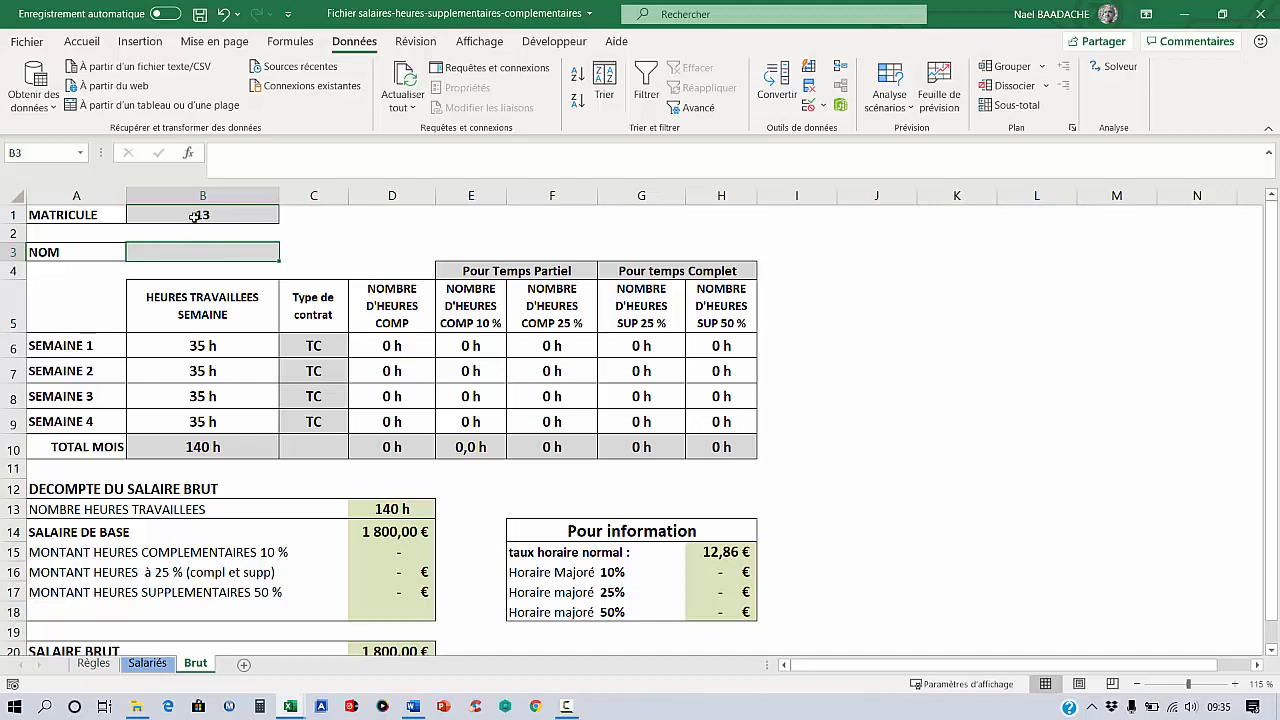
left_click(195, 216)
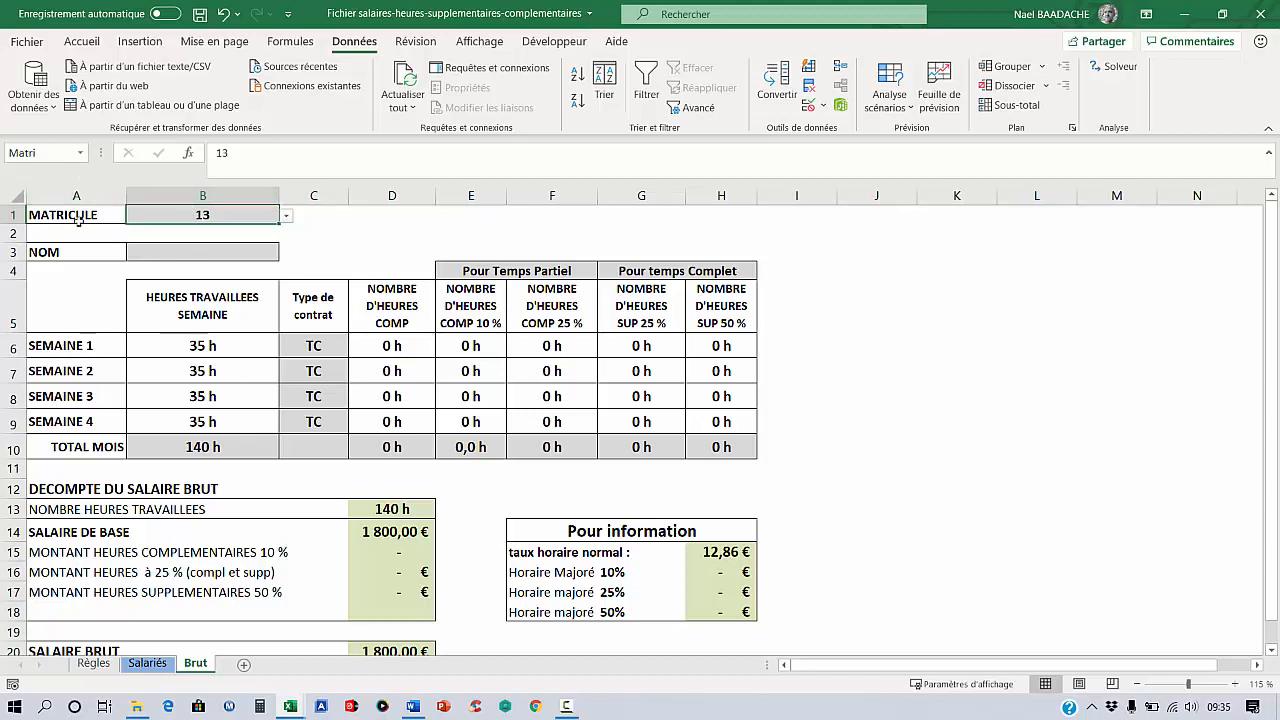
left_click(62, 151)
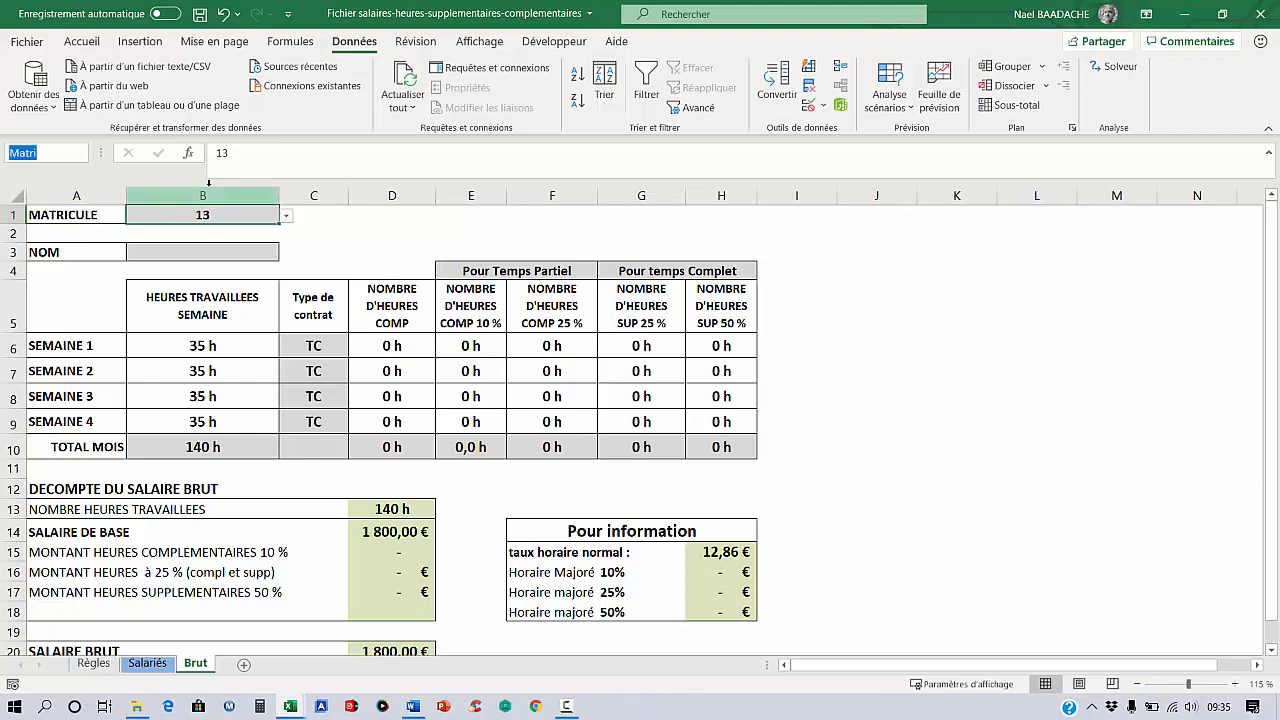
left_click(45, 153)
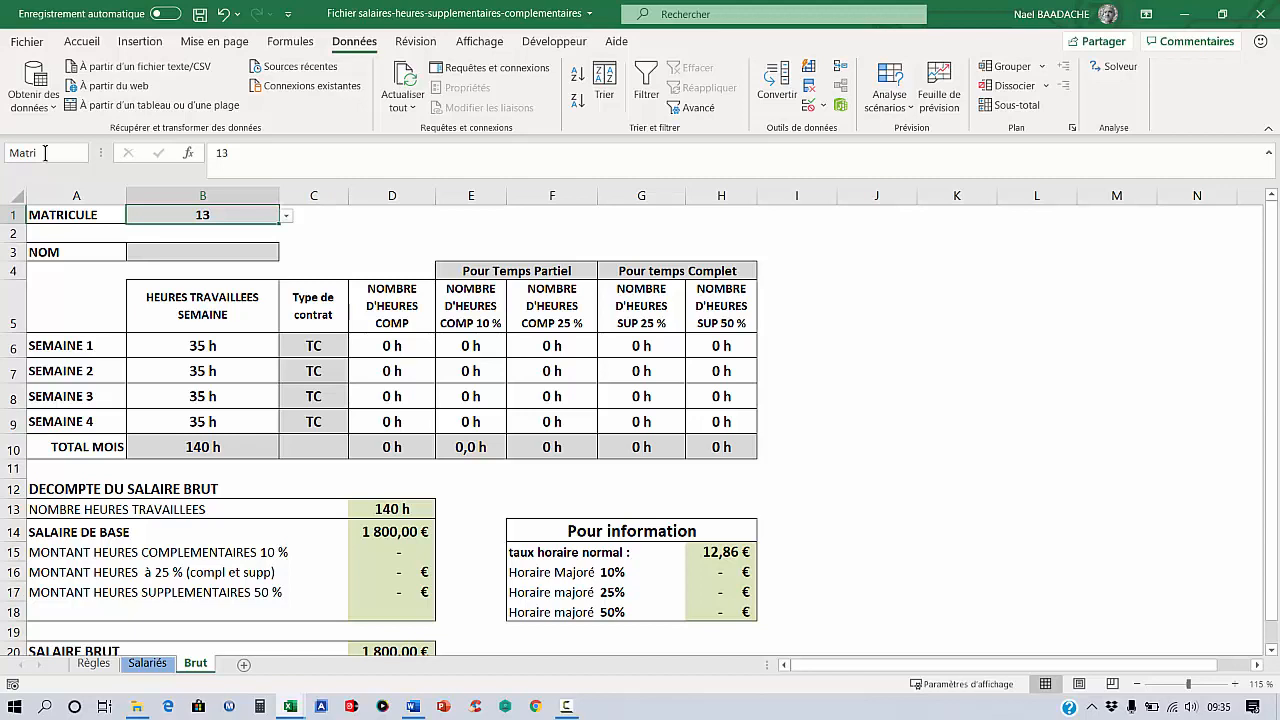
key("Escape")
left_click(223, 250)
type("+")
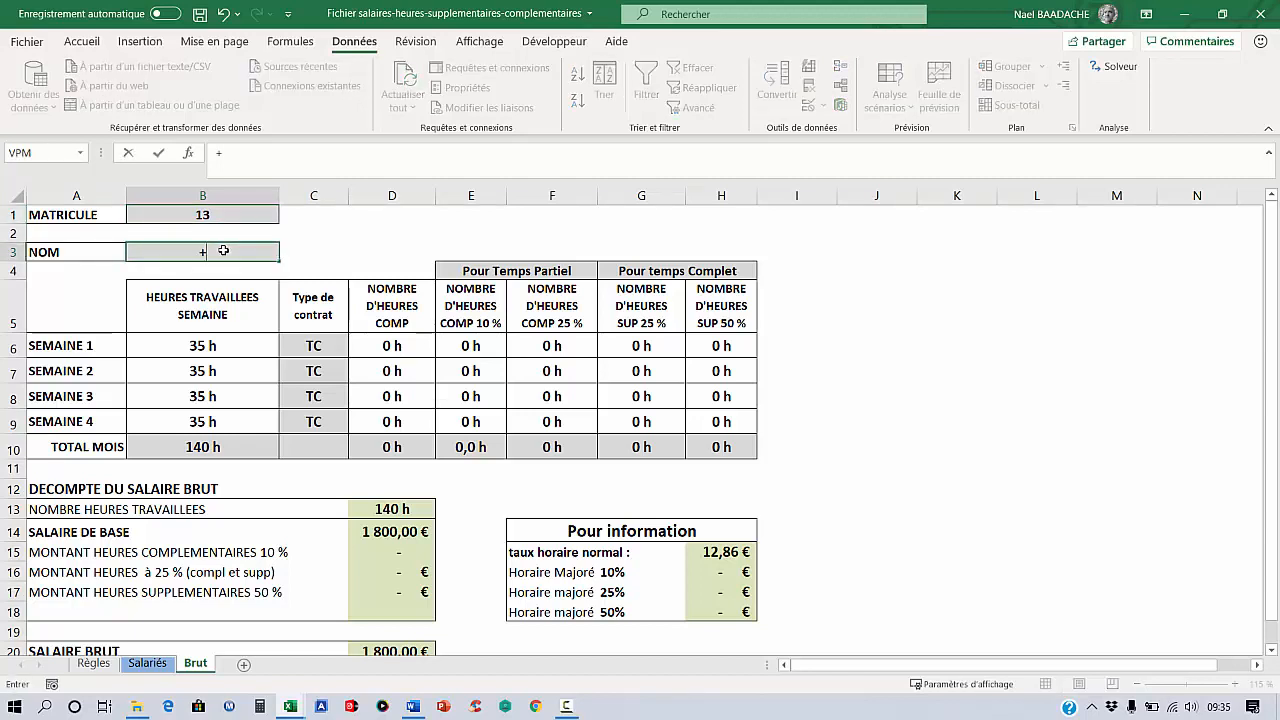
key("BackSpace")
type("=recherchev")
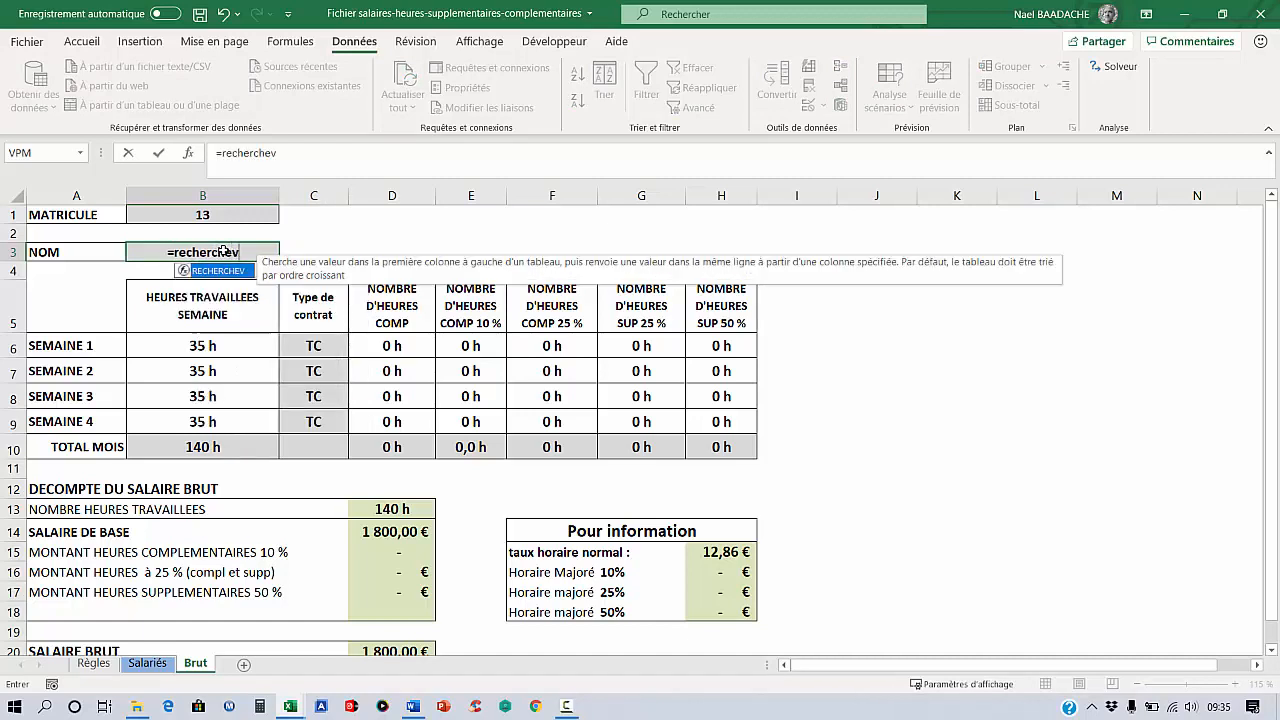
type("(")
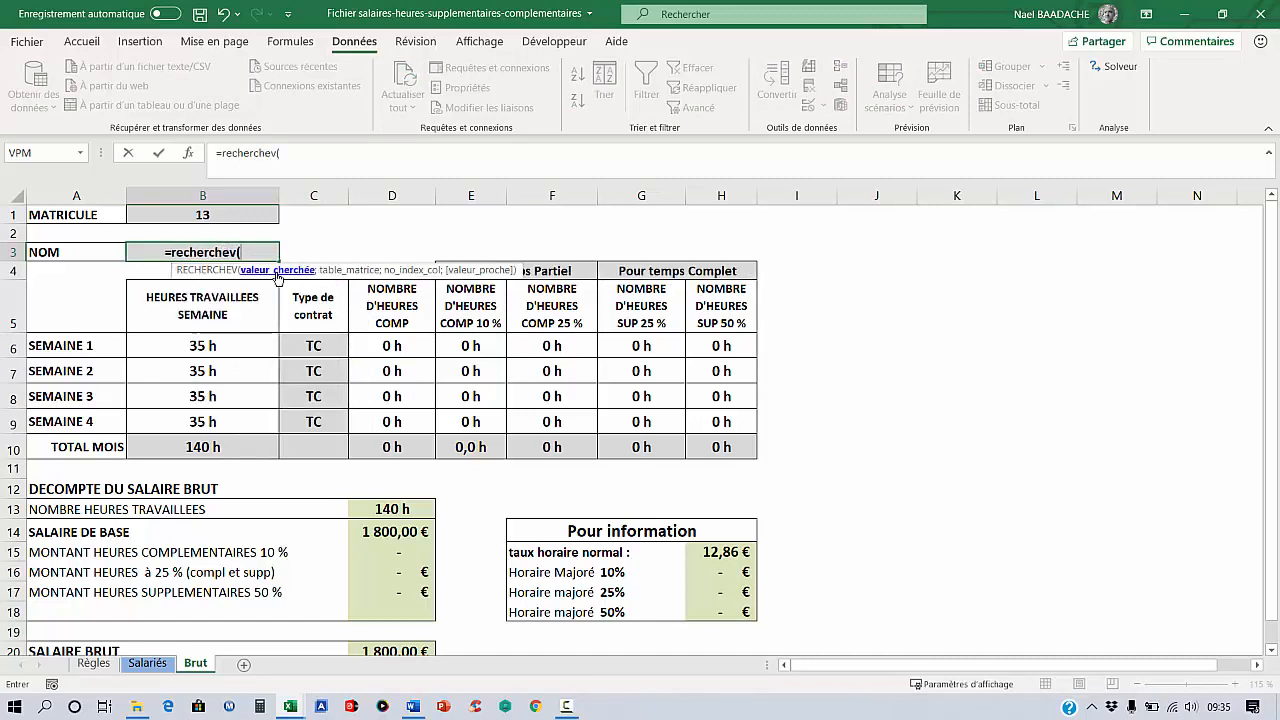
left_click(190, 214)
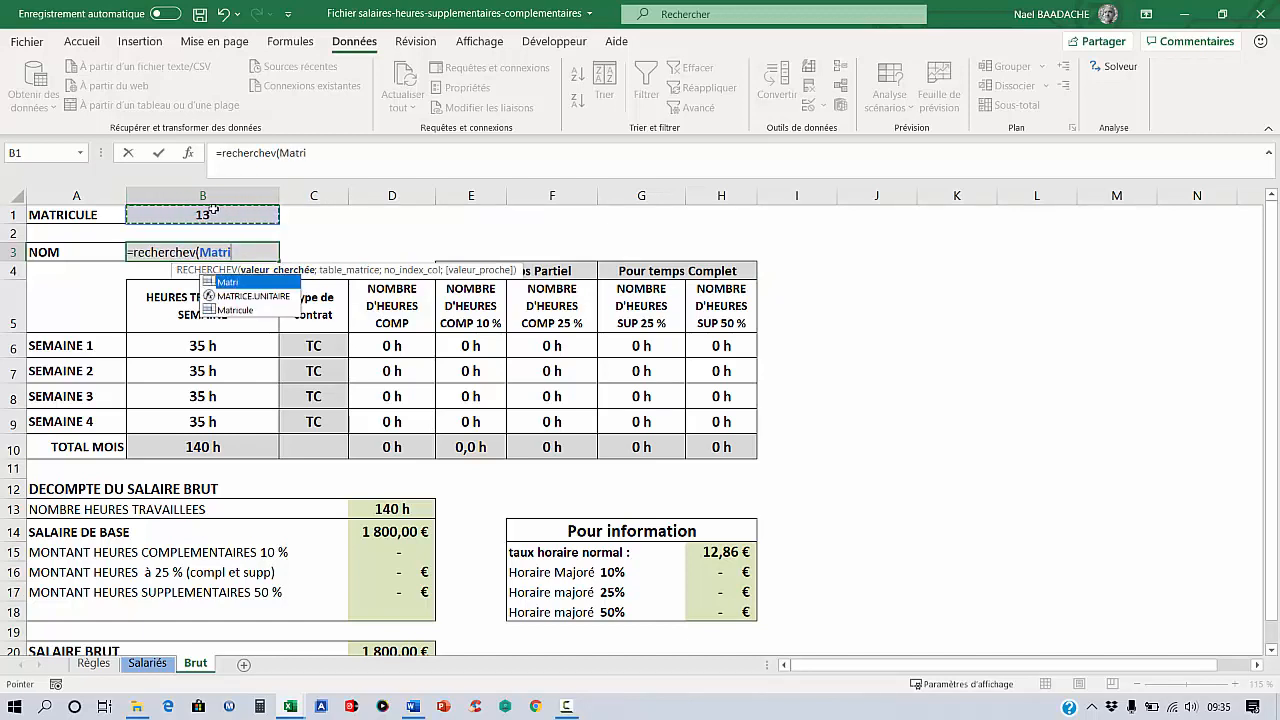
type(";")
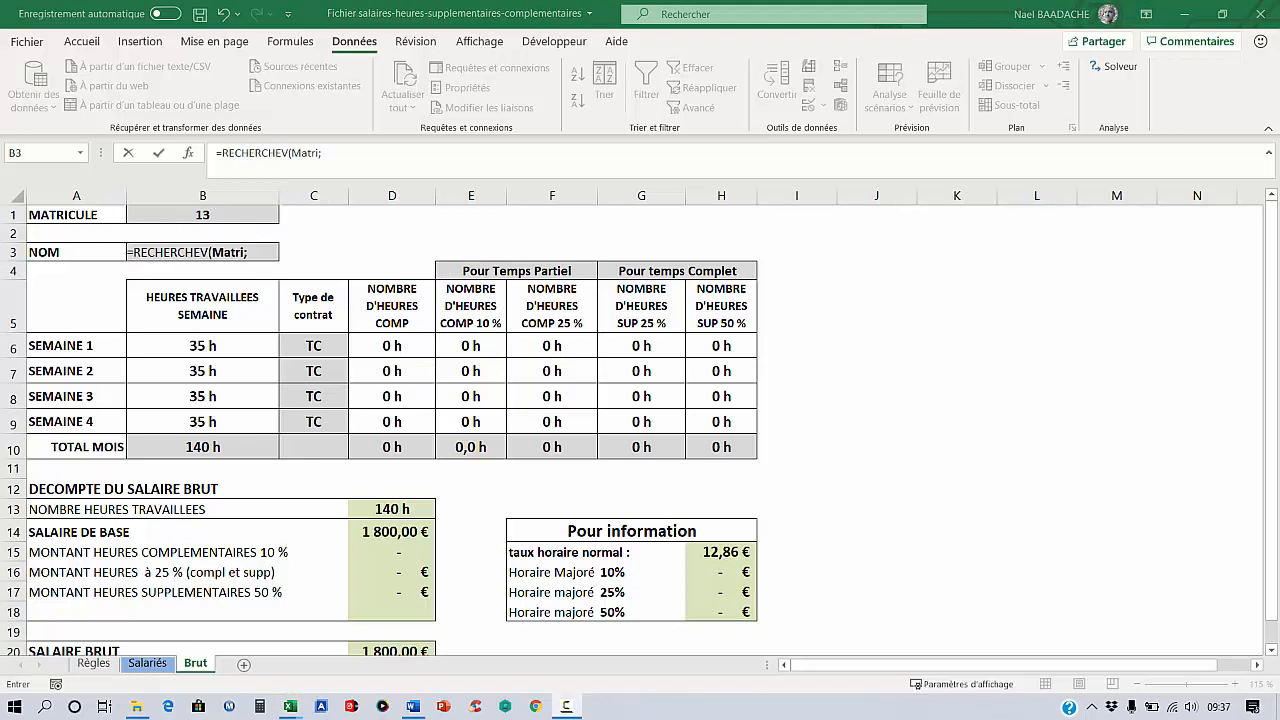
key("F3")
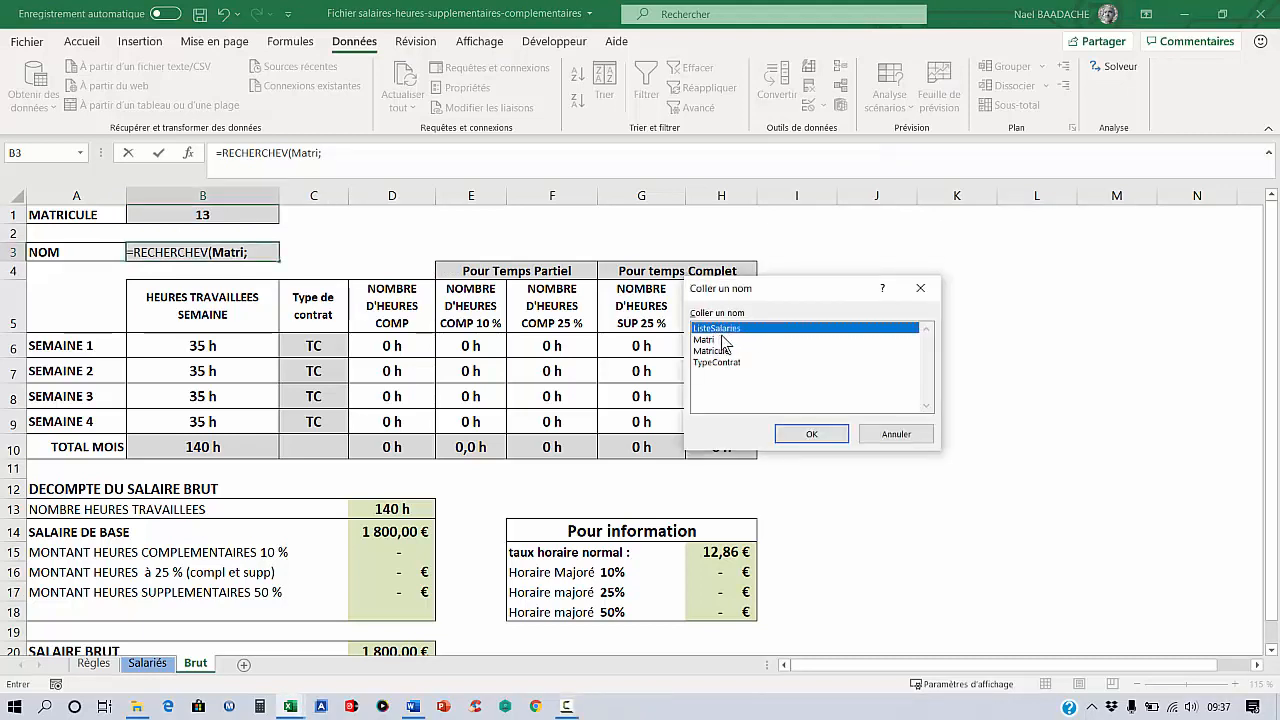
left_click(812, 436)
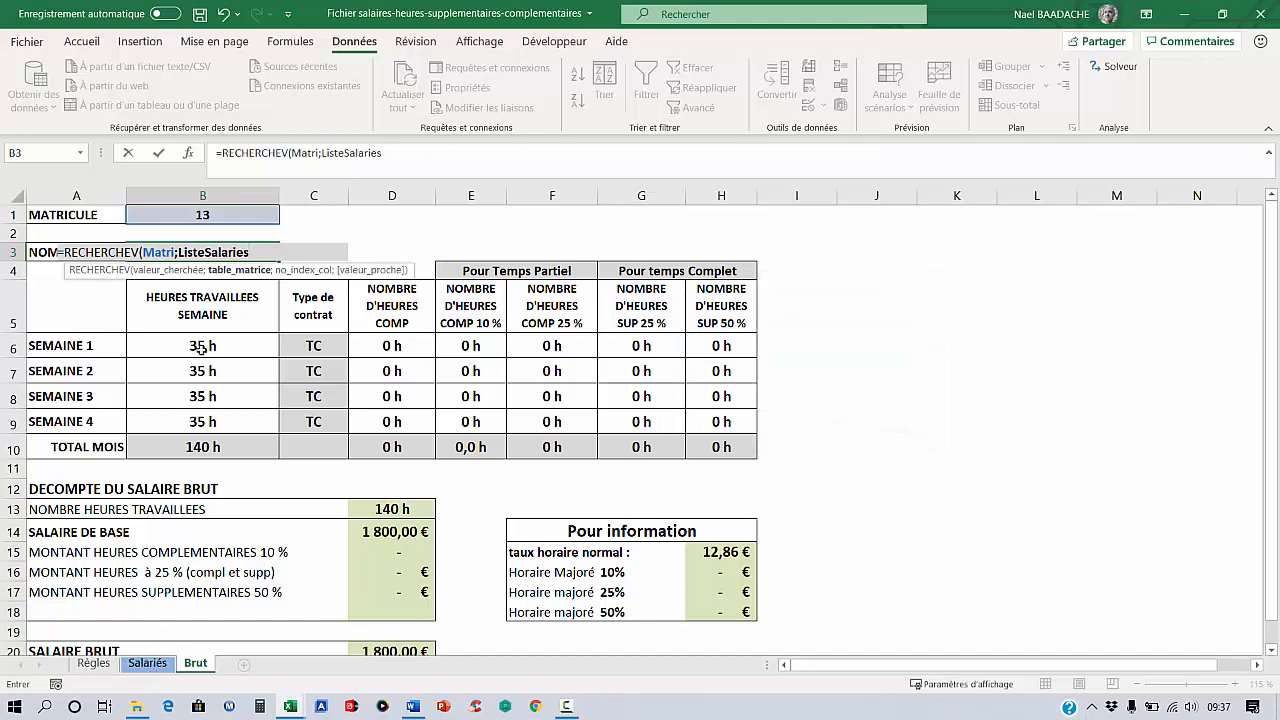
left_click(150, 665)
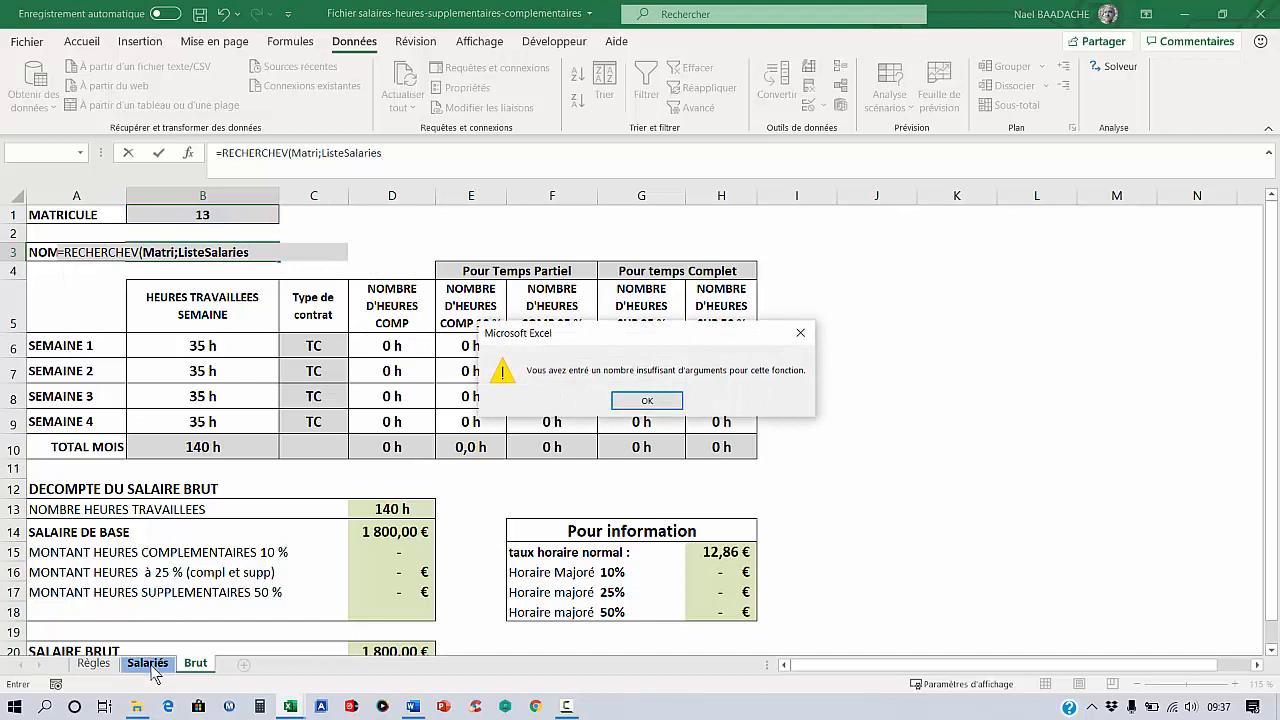
left_click(645, 397)
key("Escape")
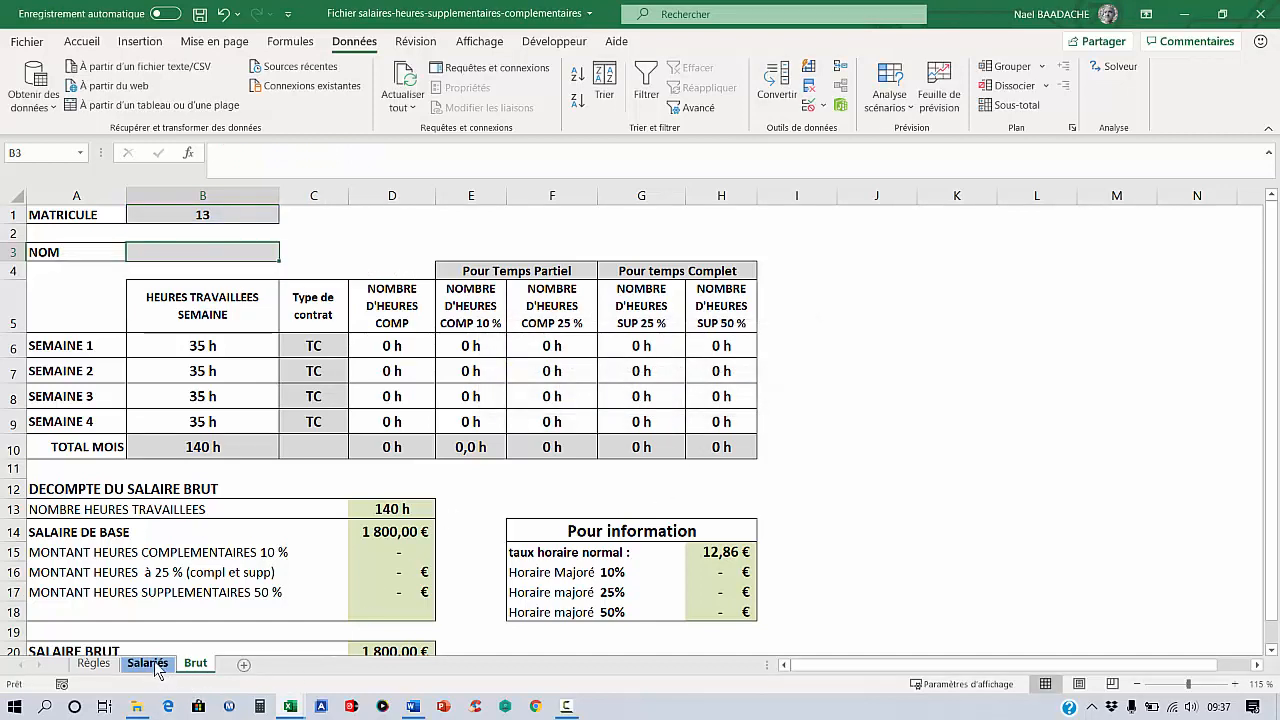
Step: Review the employee table's columns on the Salariés sheet, and enter =RECHERCHEV(Matri;ListeSalaries;2;FAUX) in B3 of the Brut sheet
left_click(150, 664)
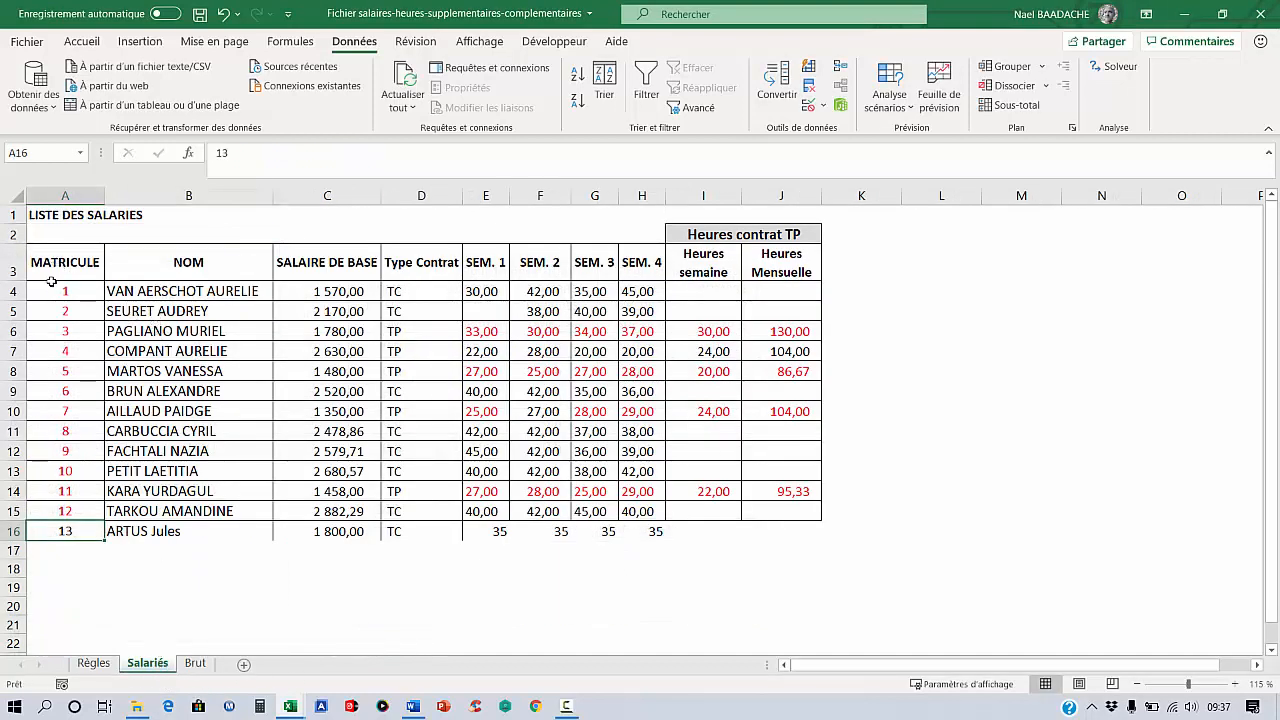
left_click_drag(53, 291, 750, 528)
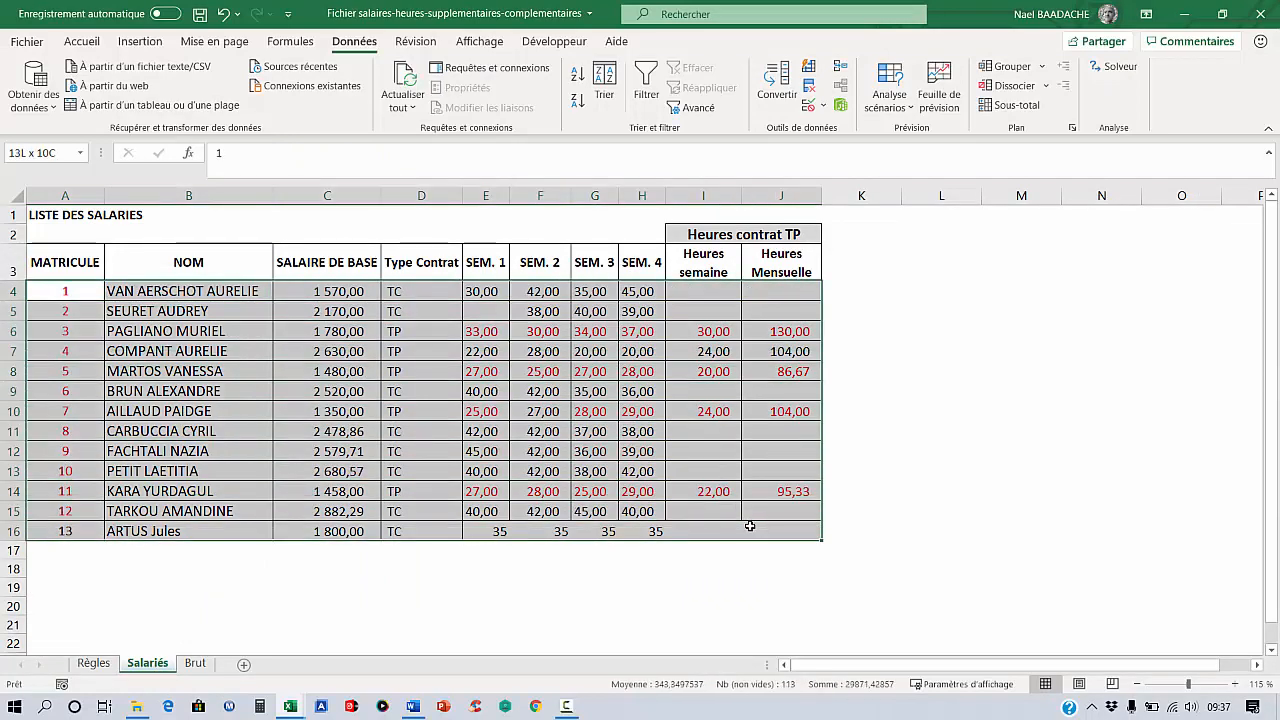
left_click(185, 288)
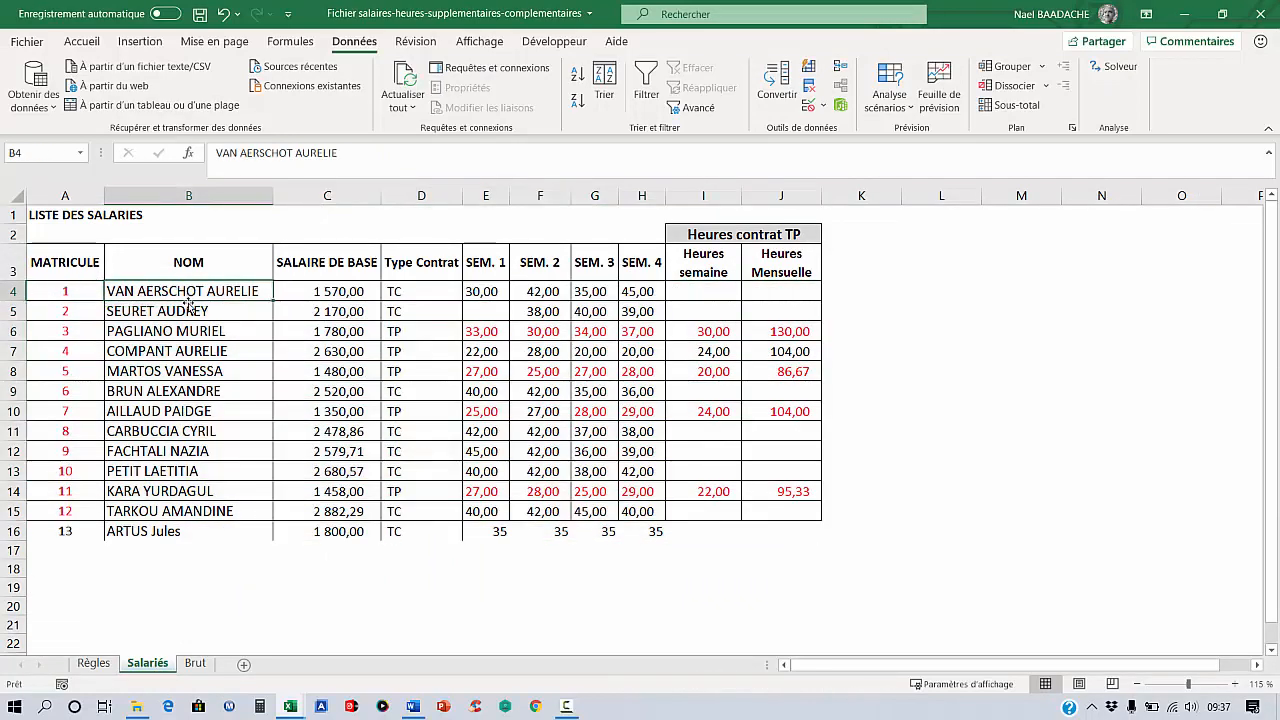
left_click(196, 664)
type("=")
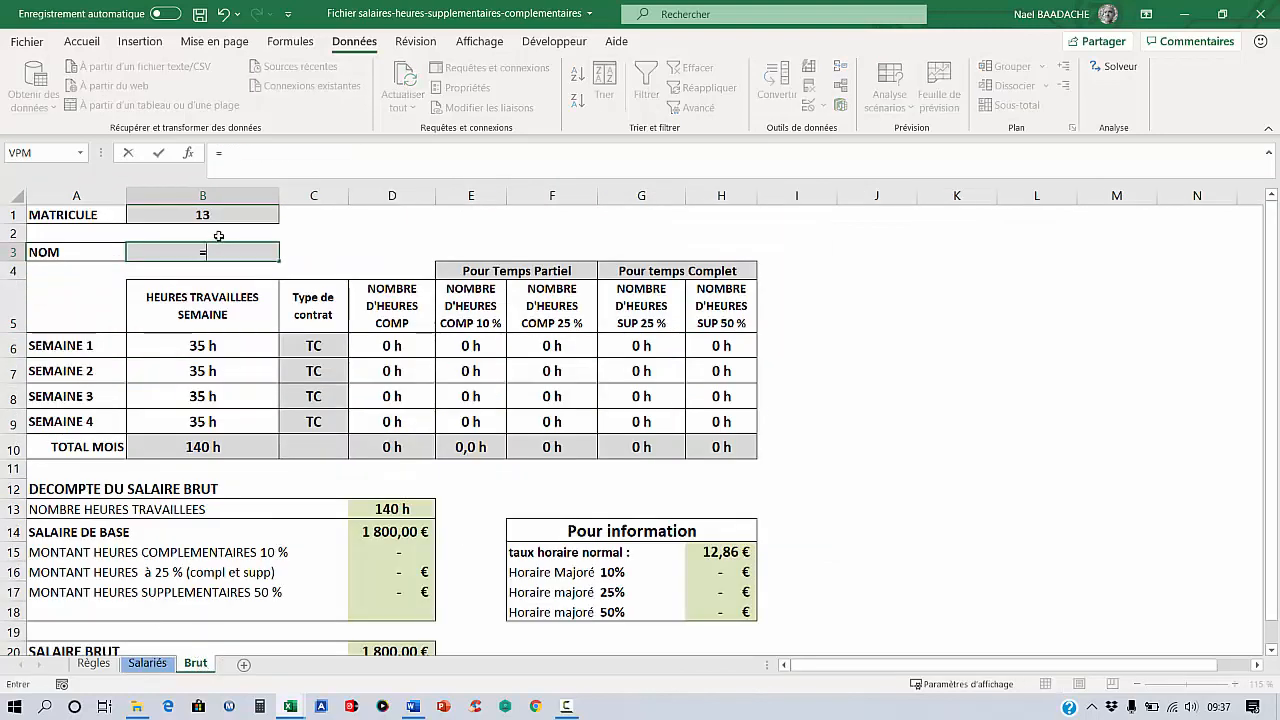
type("recher")
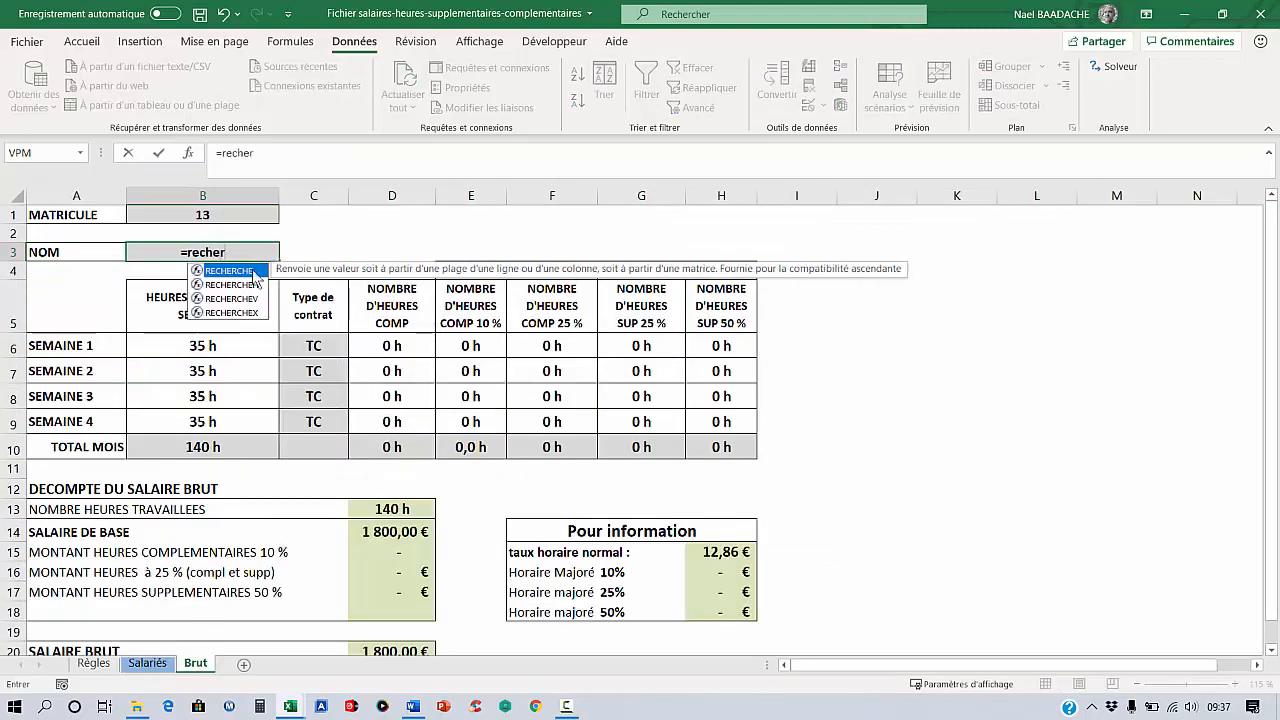
left_click(245, 298)
double_click(245, 298)
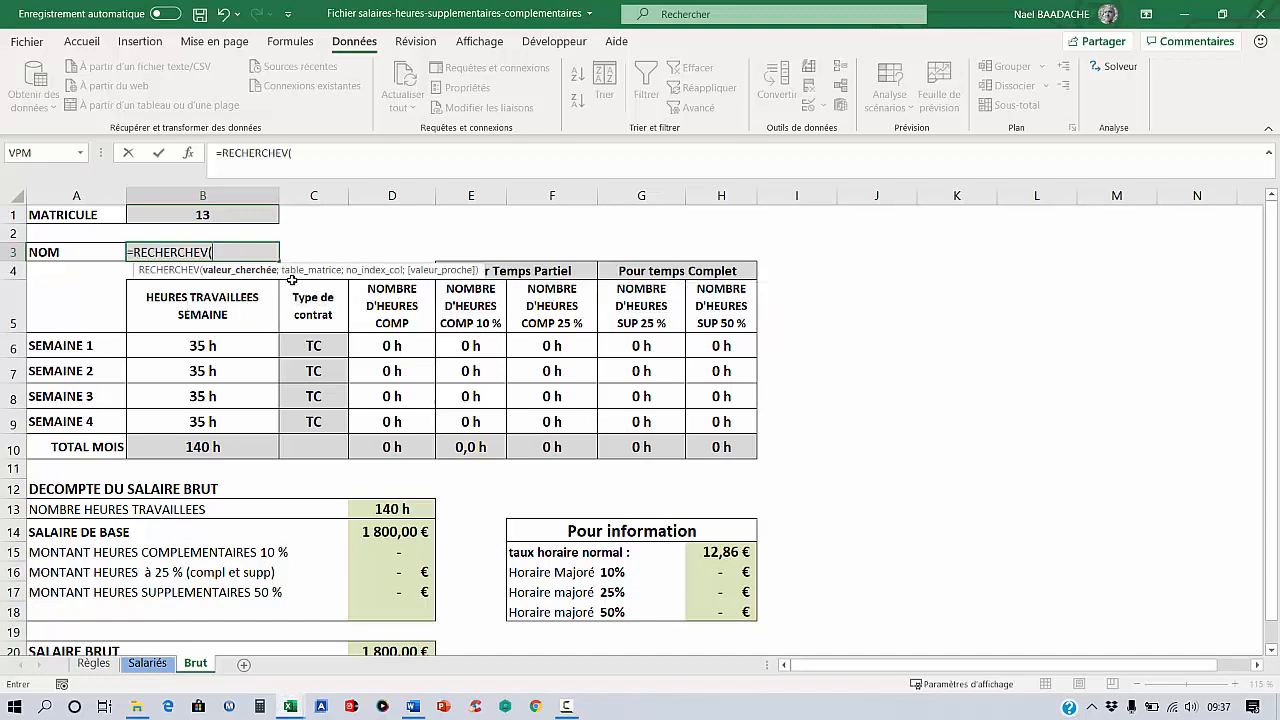
left_click(200, 214)
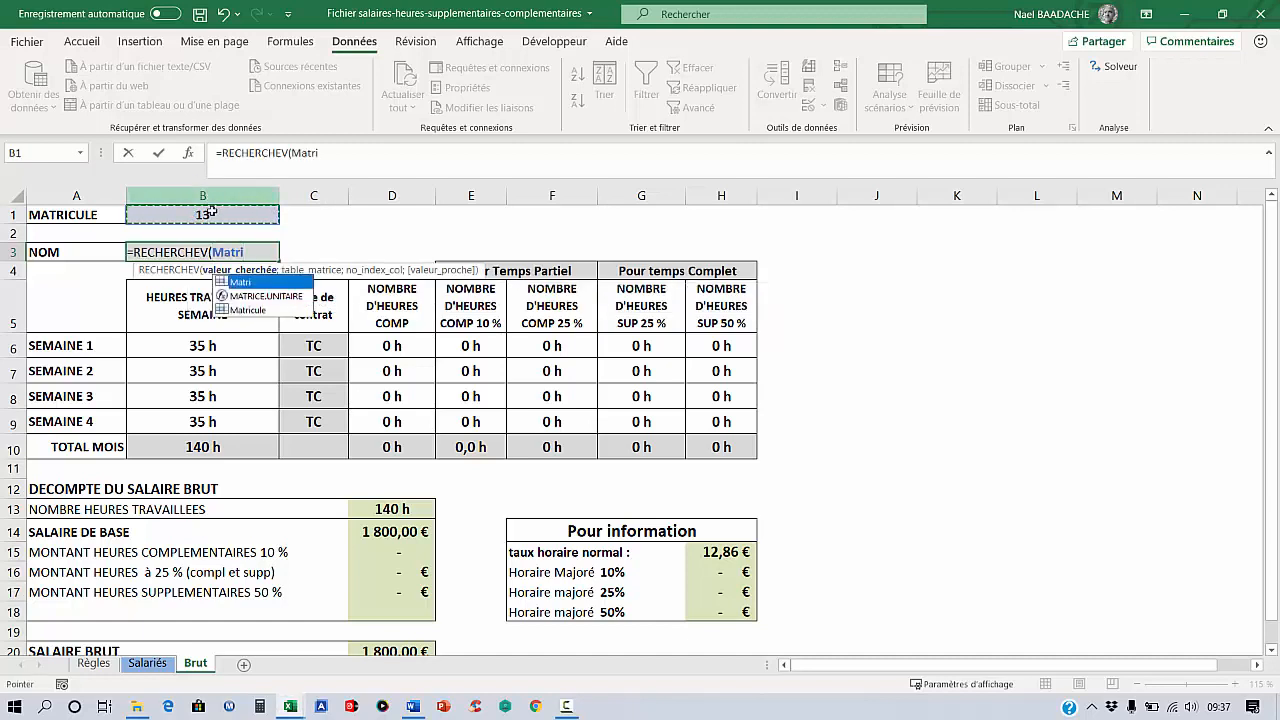
type(";")
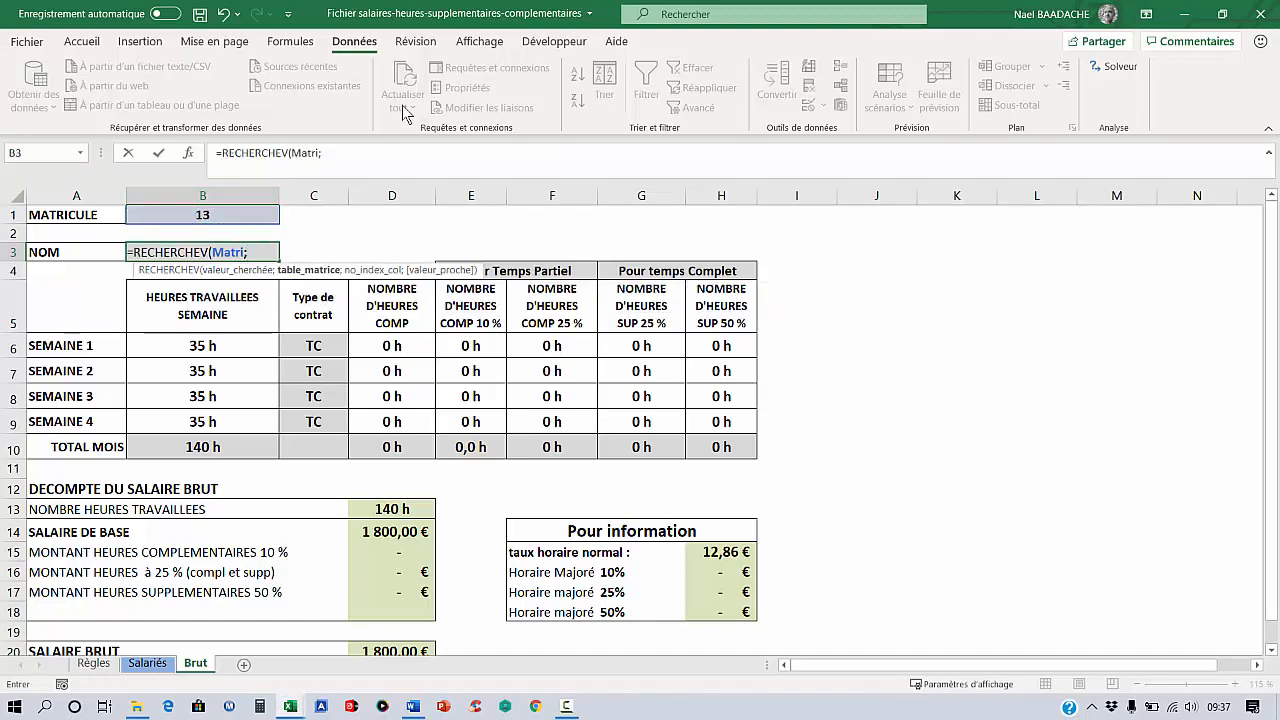
key("F3")
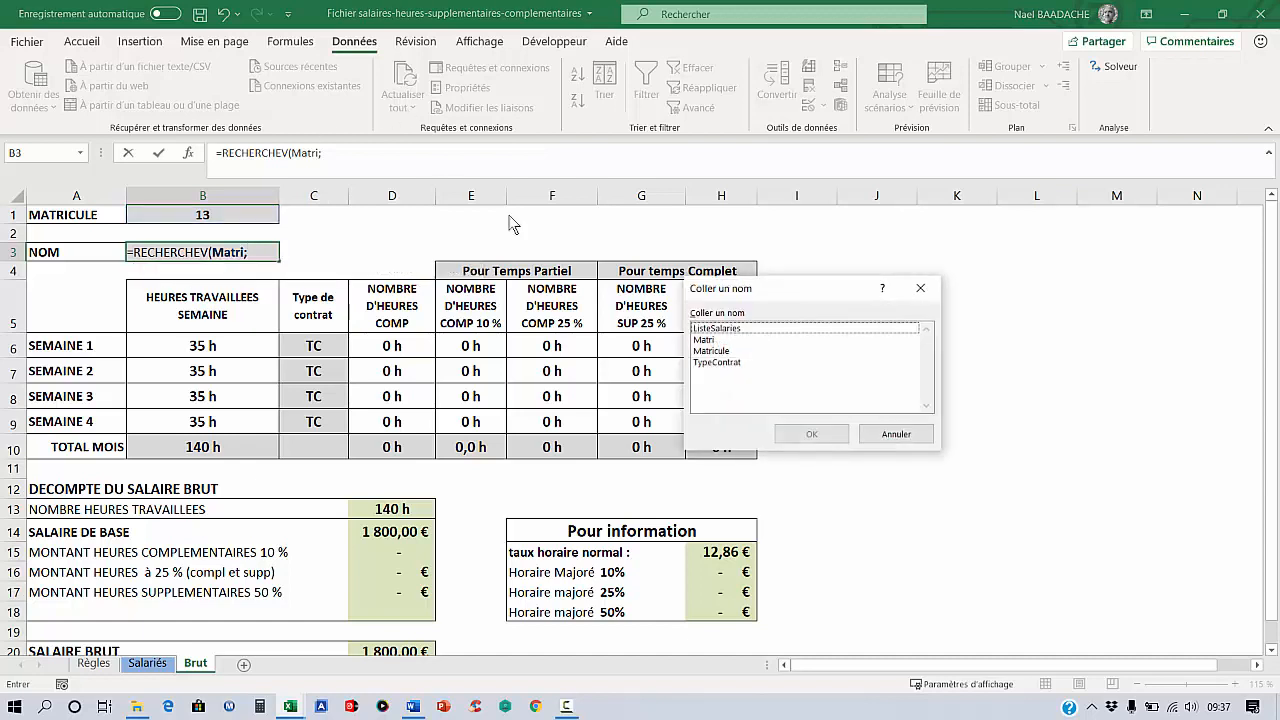
left_click(719, 330)
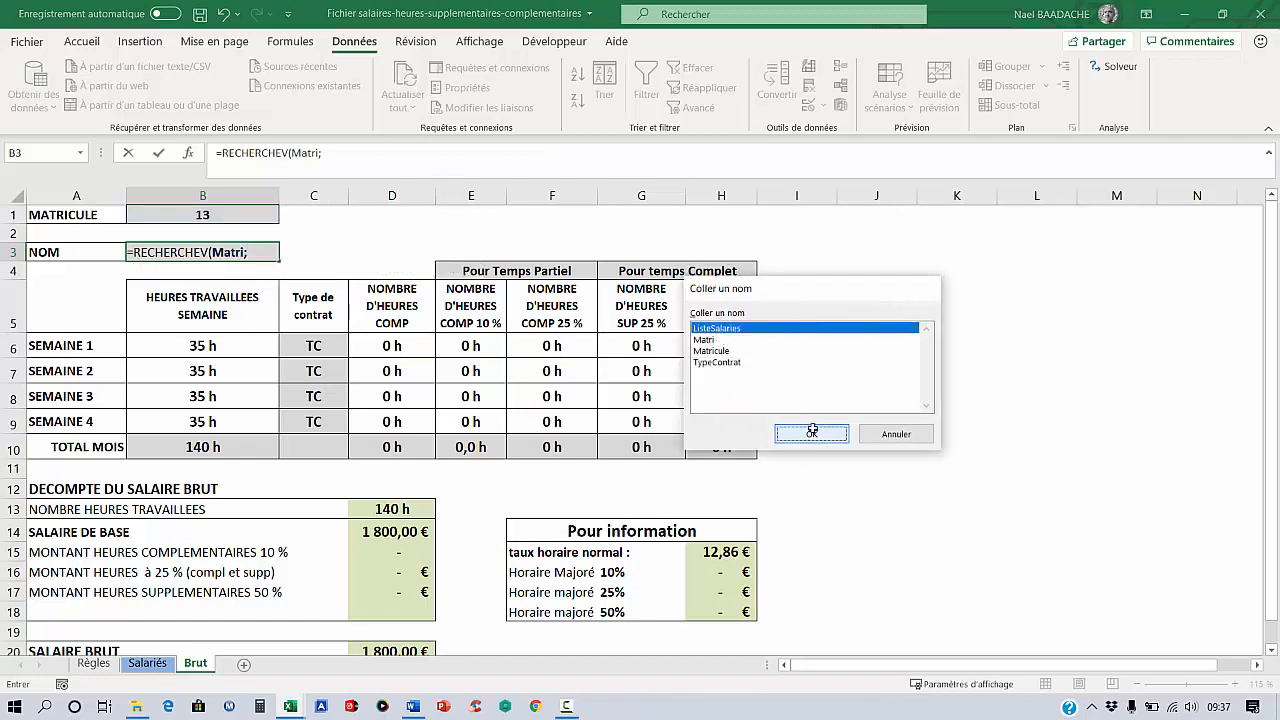
left_click(812, 433)
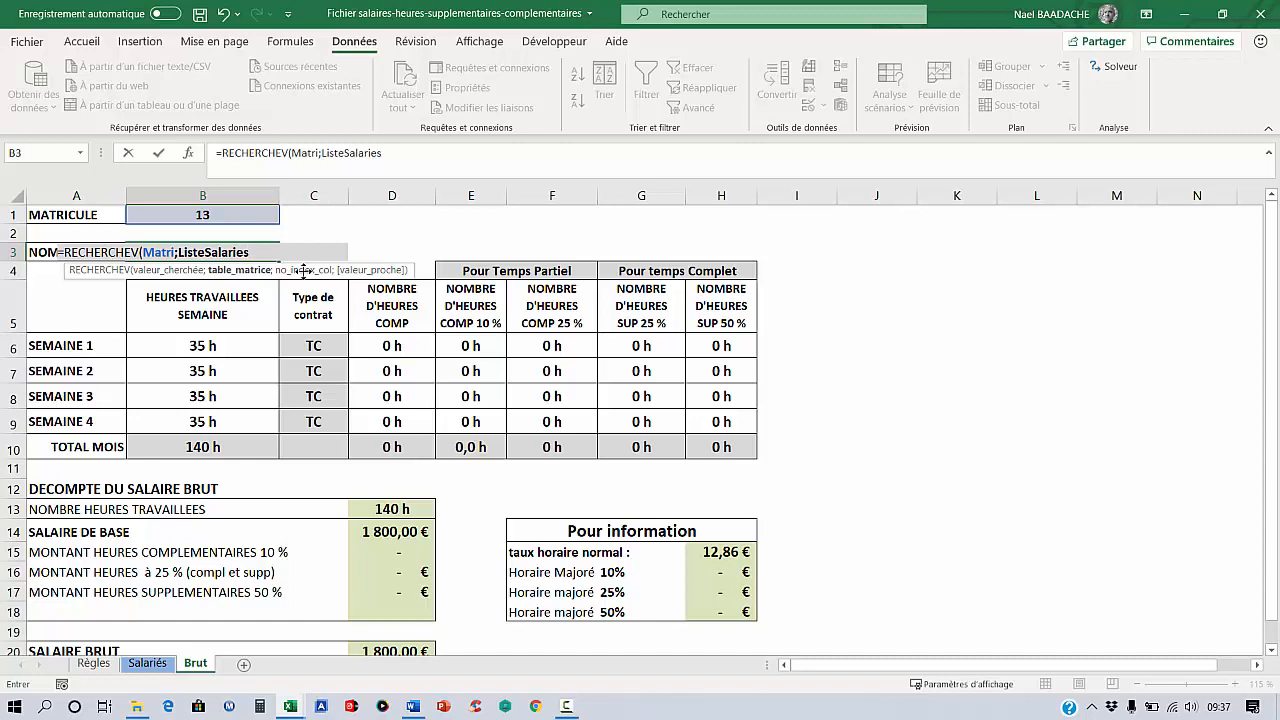
type(";2")
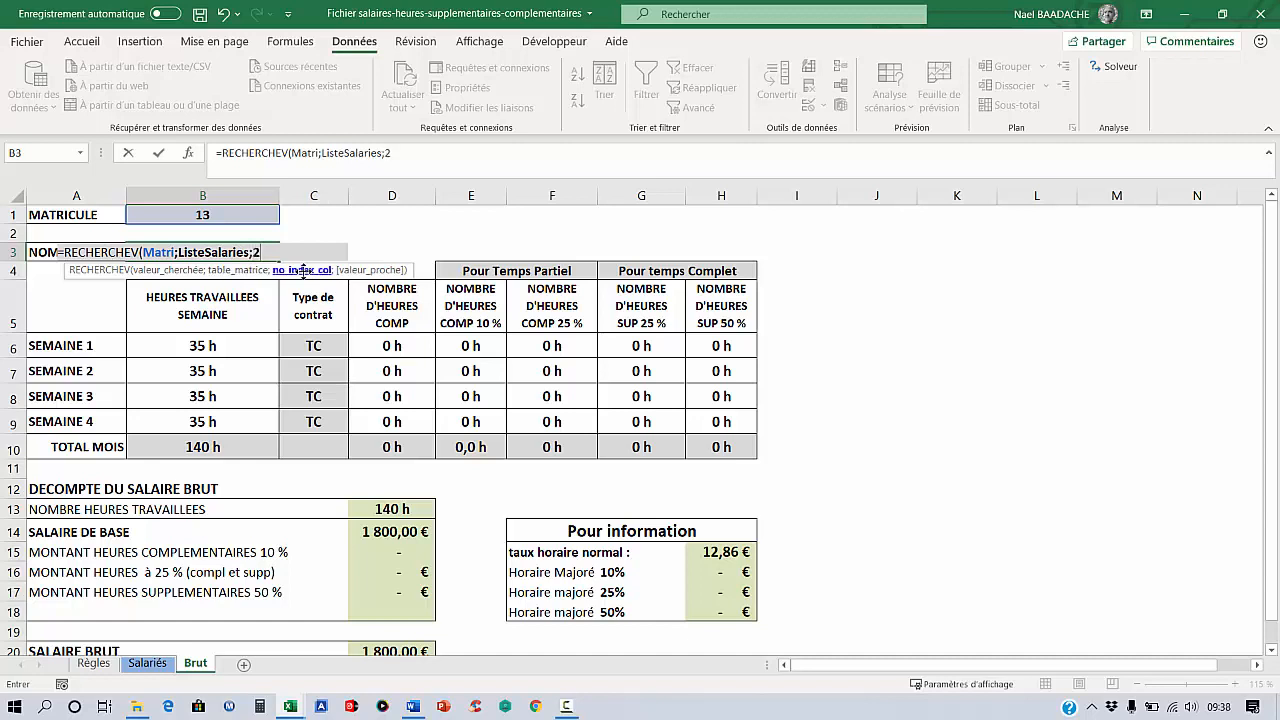
type(";faux)")
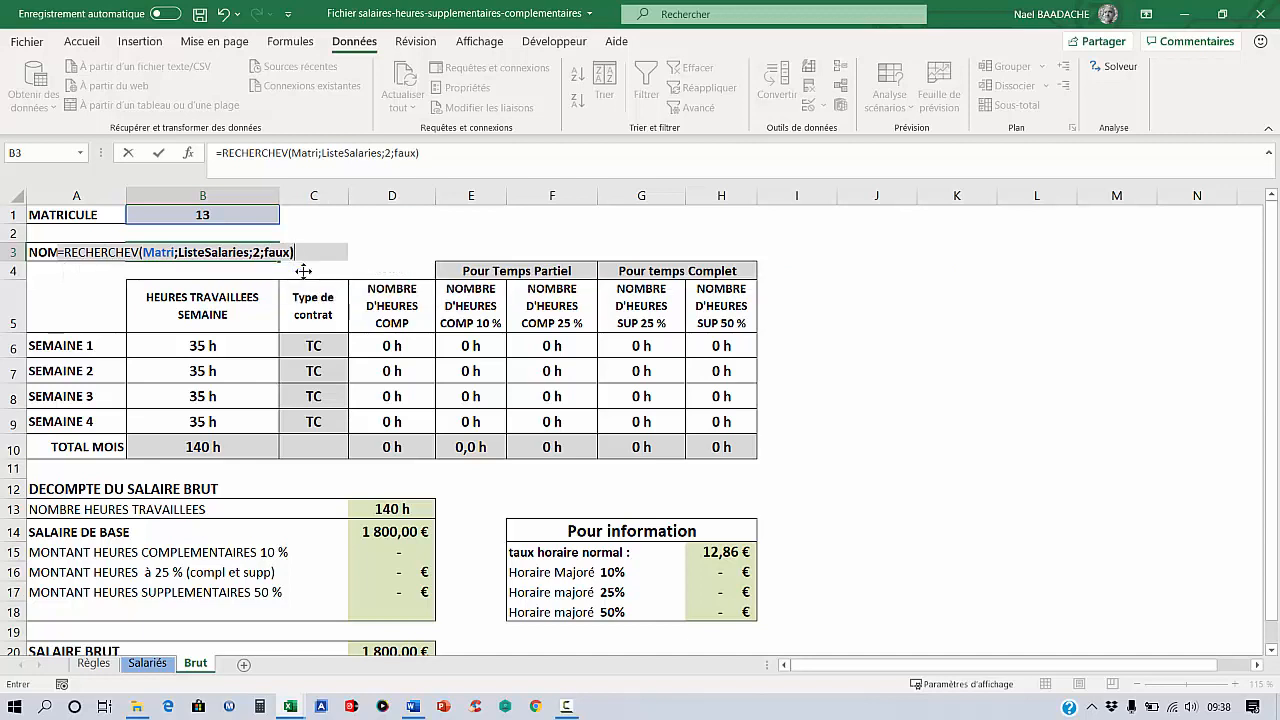
key("Return")
left_click(235, 254)
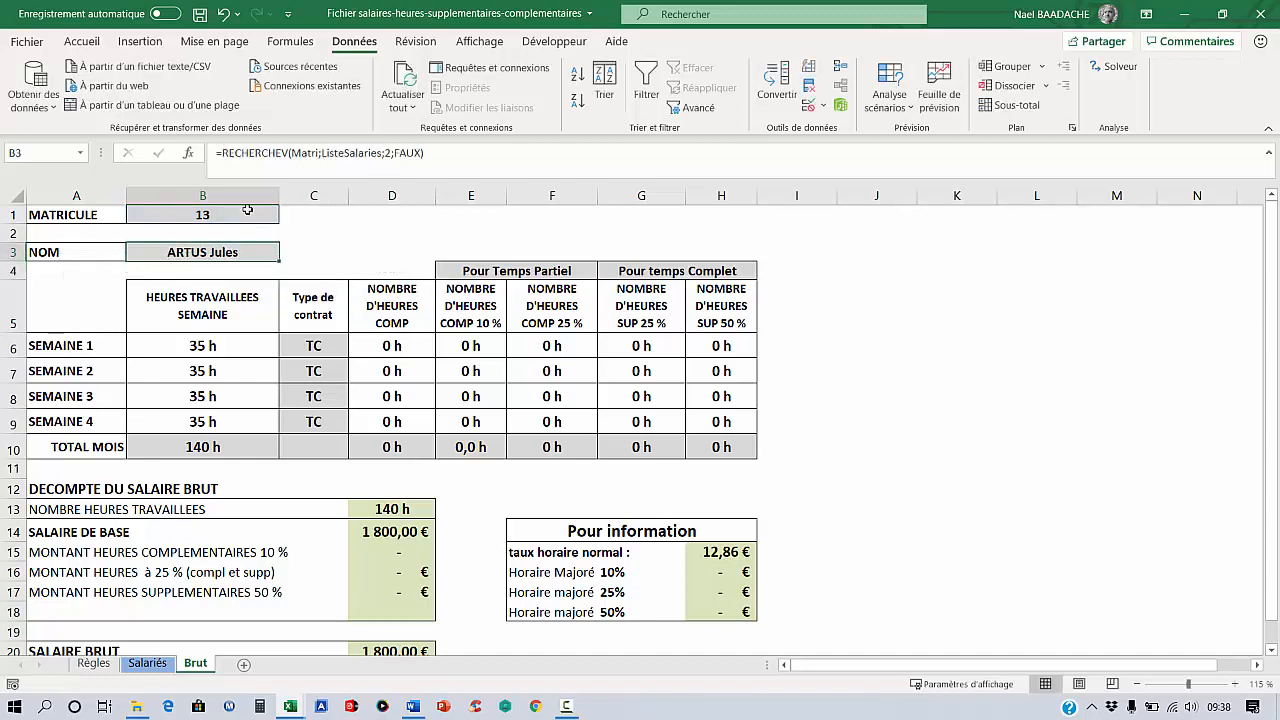
Step: Select the first employee's number from the MATRICULE list in B1 and check the name lookup in B3
left_click(250, 221)
left_click(286, 216)
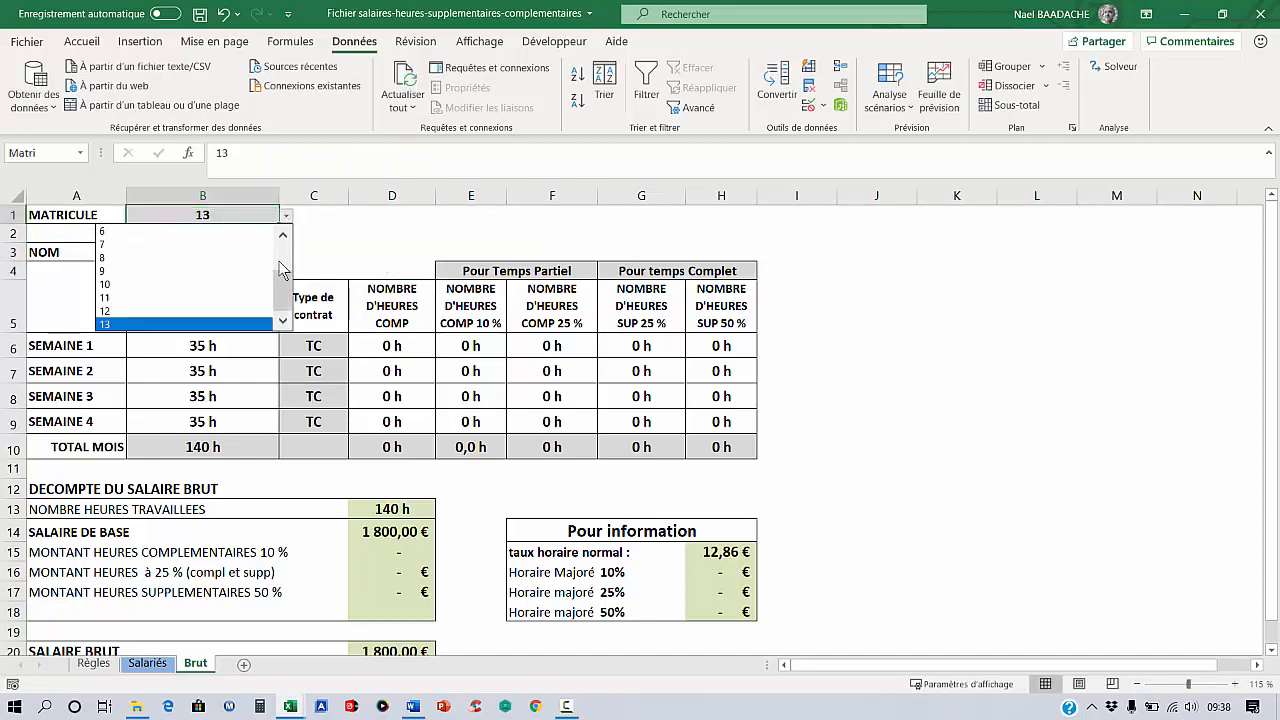
left_click_drag(283, 262, 283, 232)
left_click(186, 236)
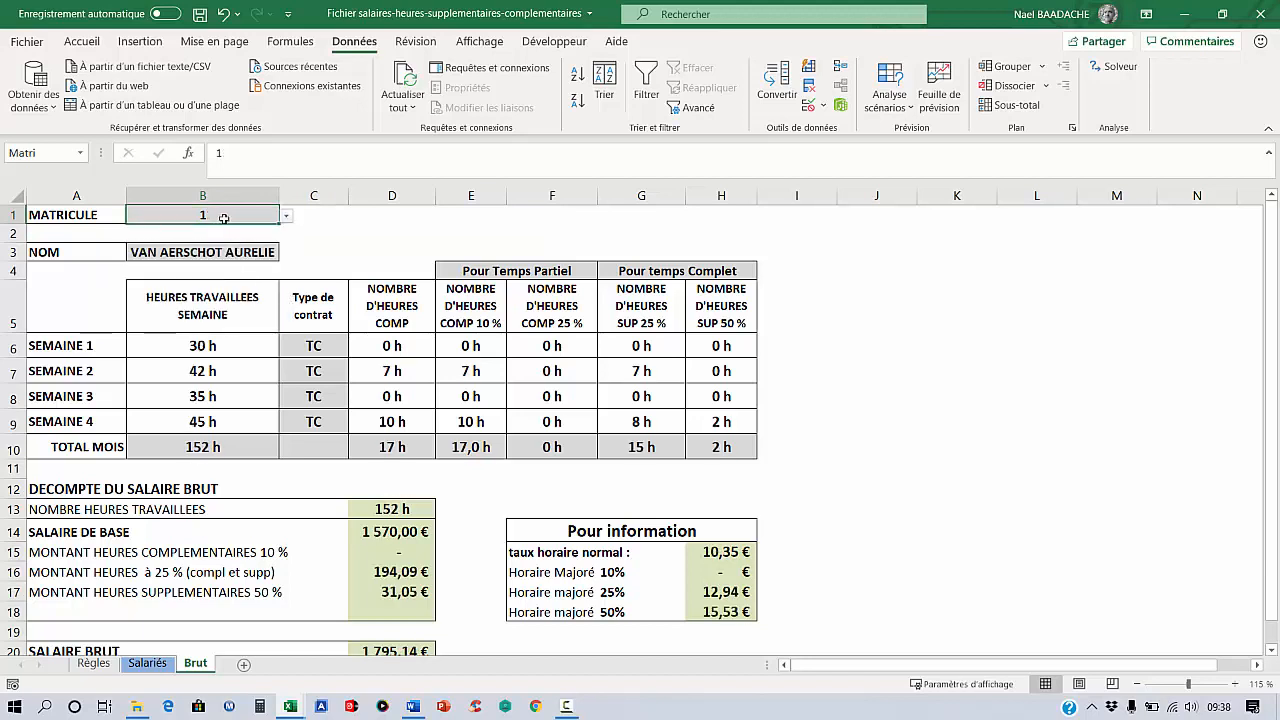
left_click(211, 257)
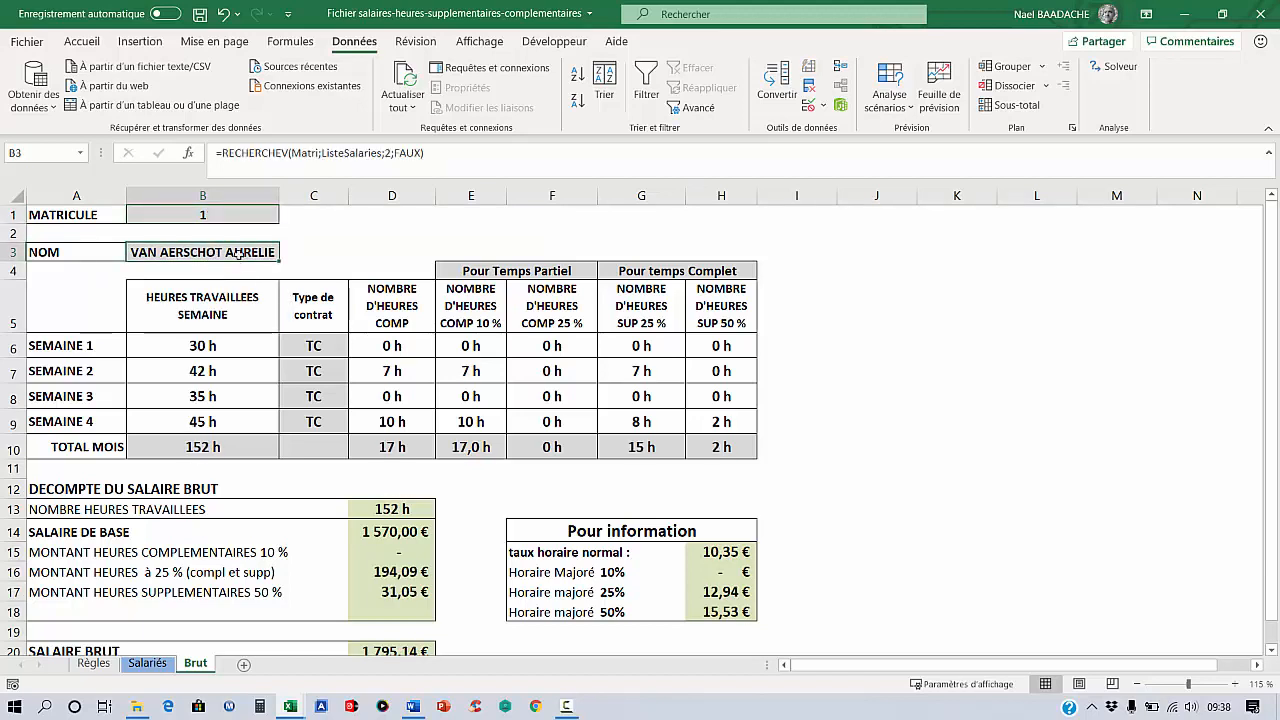